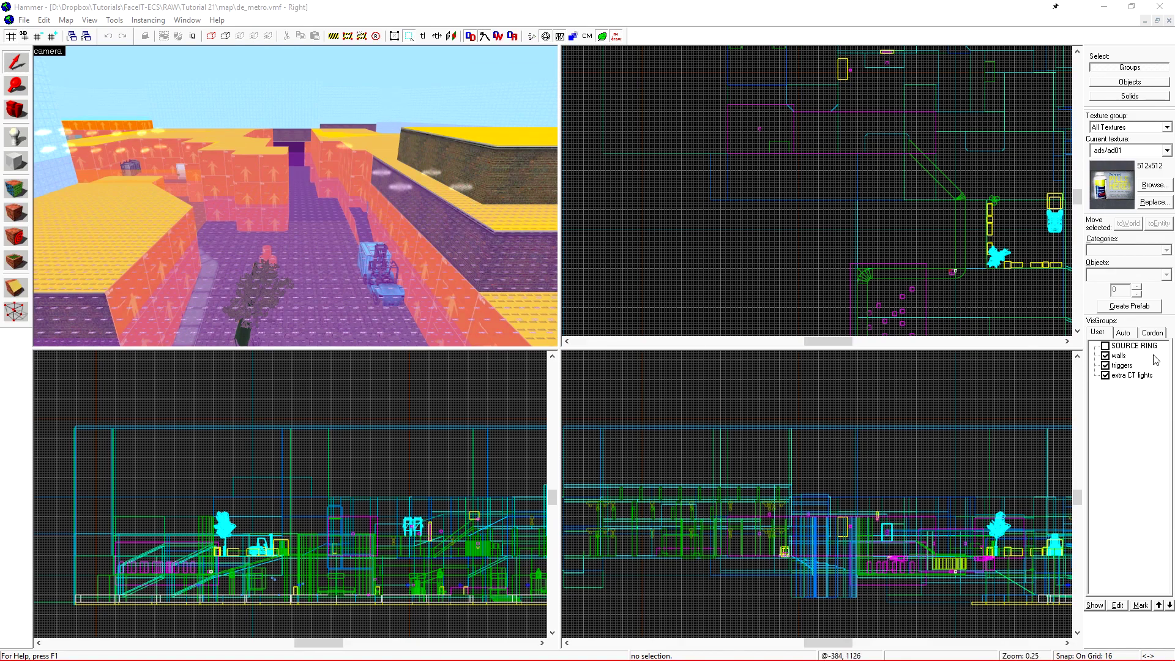
- Bring the Hammer World Editor window with de_metro.vmf back into focus
click(324, 6)
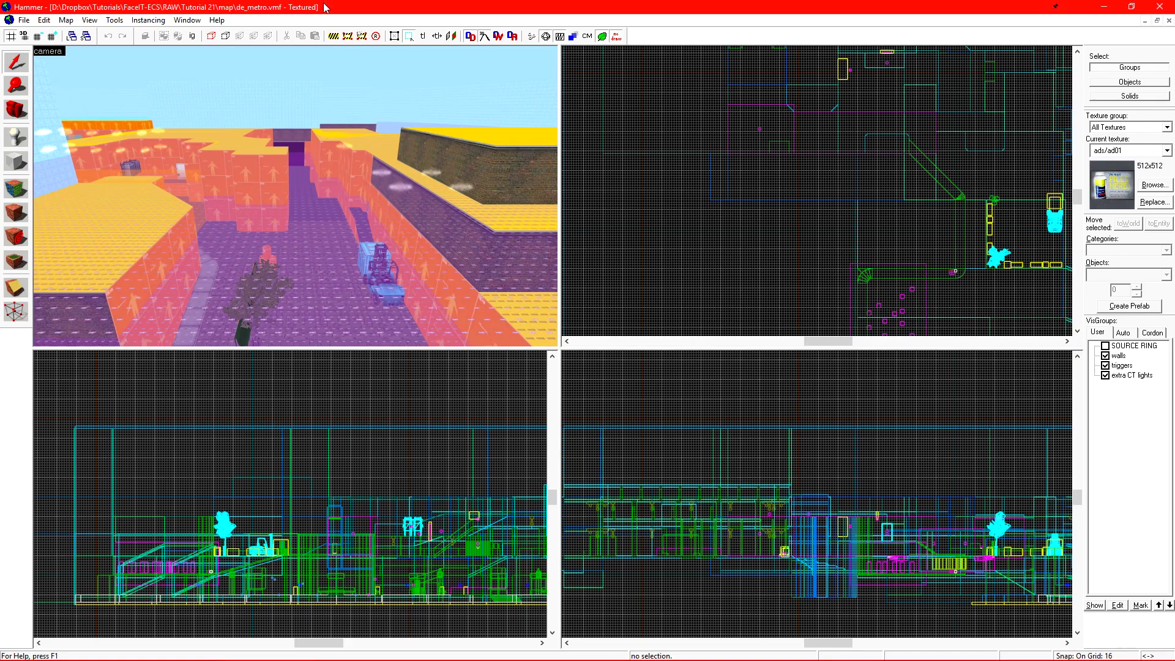
- Hide the Tool Brushes auto visgroup and select a player-clip wall face with the Texture tool
click(1133, 335)
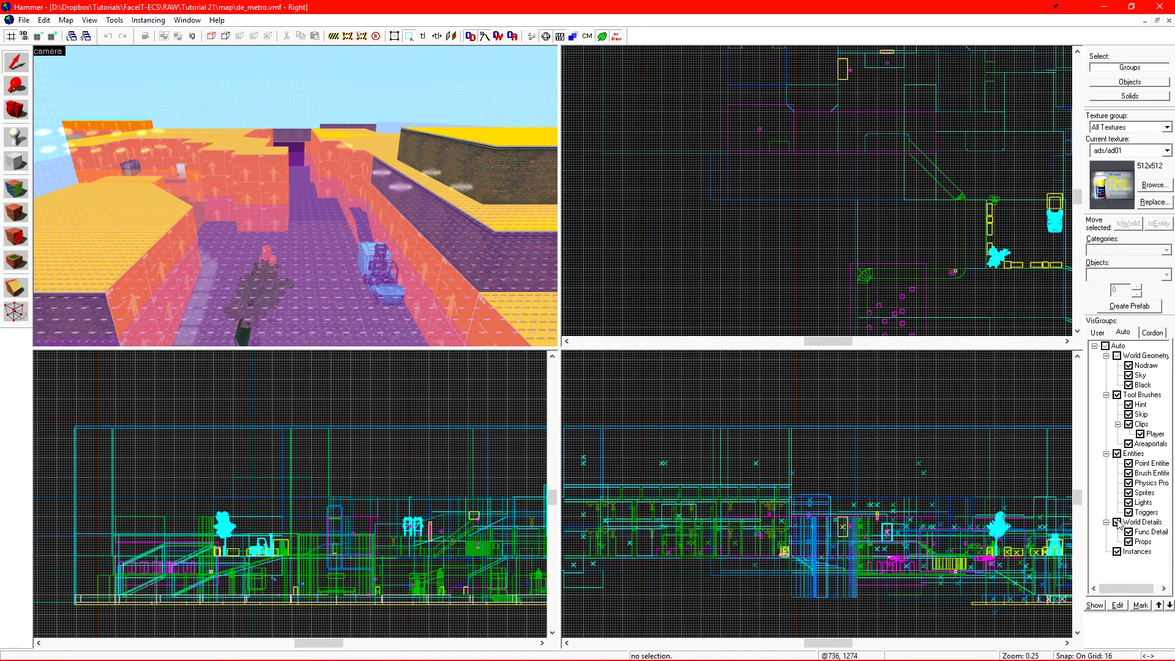
click(1117, 396)
key(z)
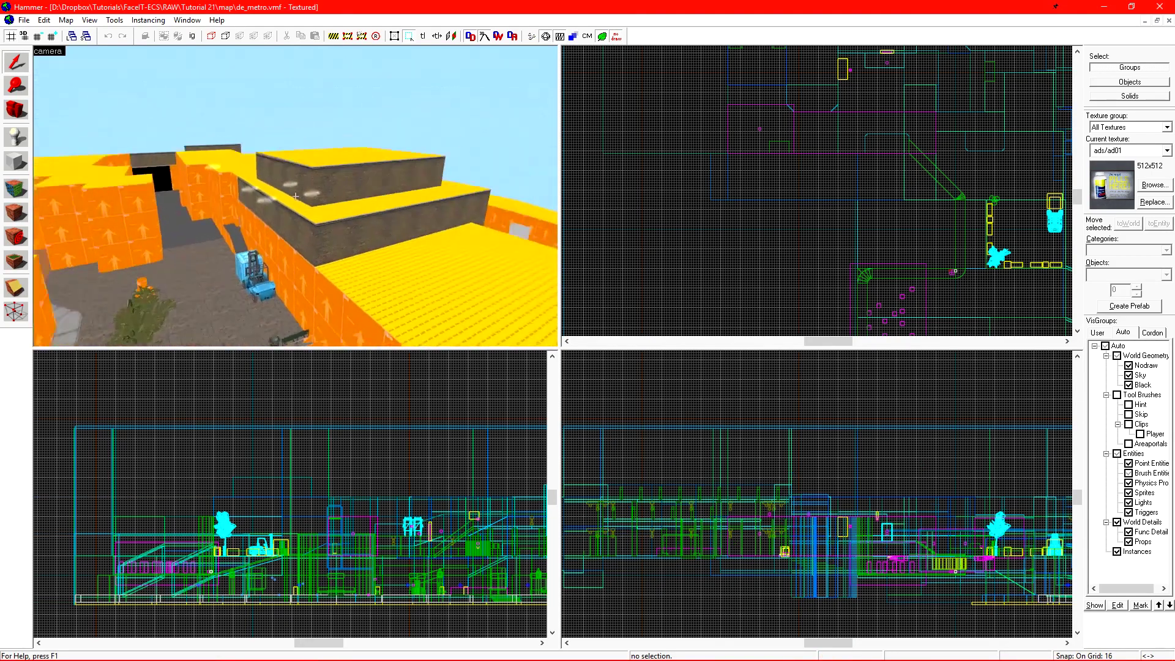
key(w)
key(z)
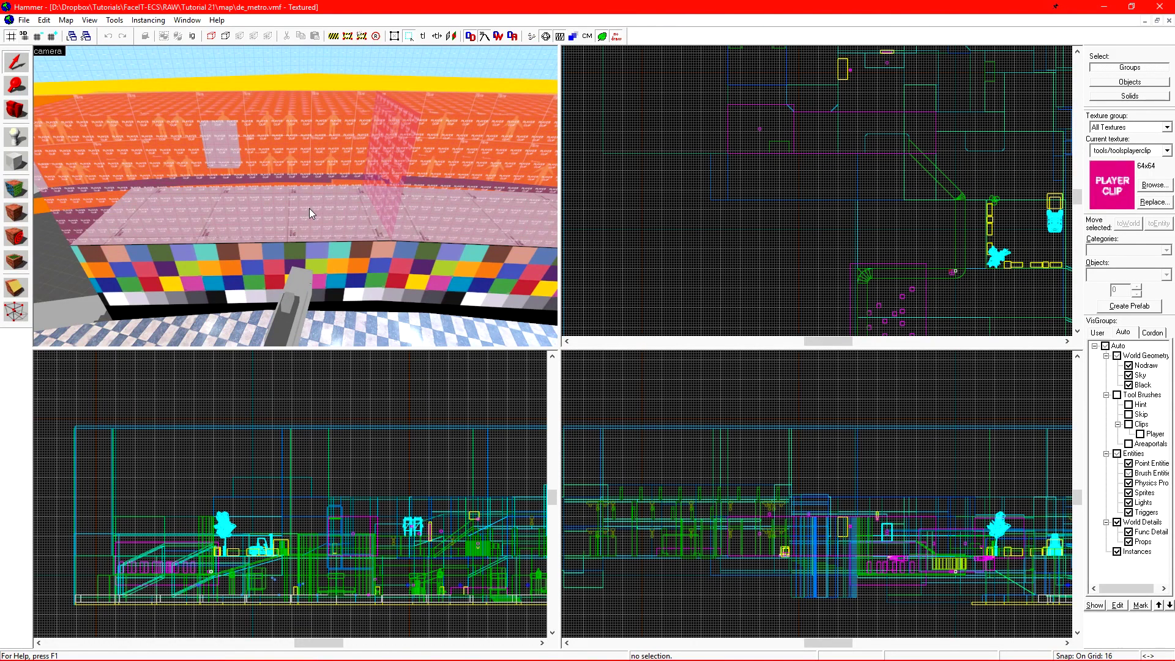
key(shift+a)
click(309, 209)
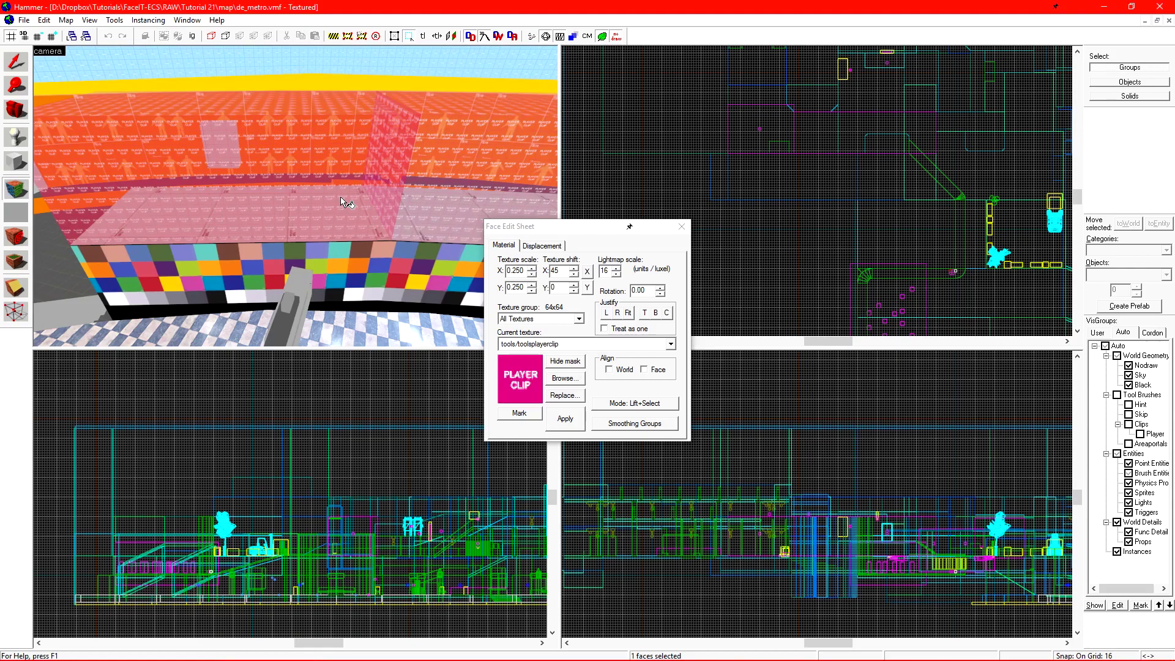
- Frame the staircase in the 3D view and open the texture browser
key(z)
key(w)
key(s)
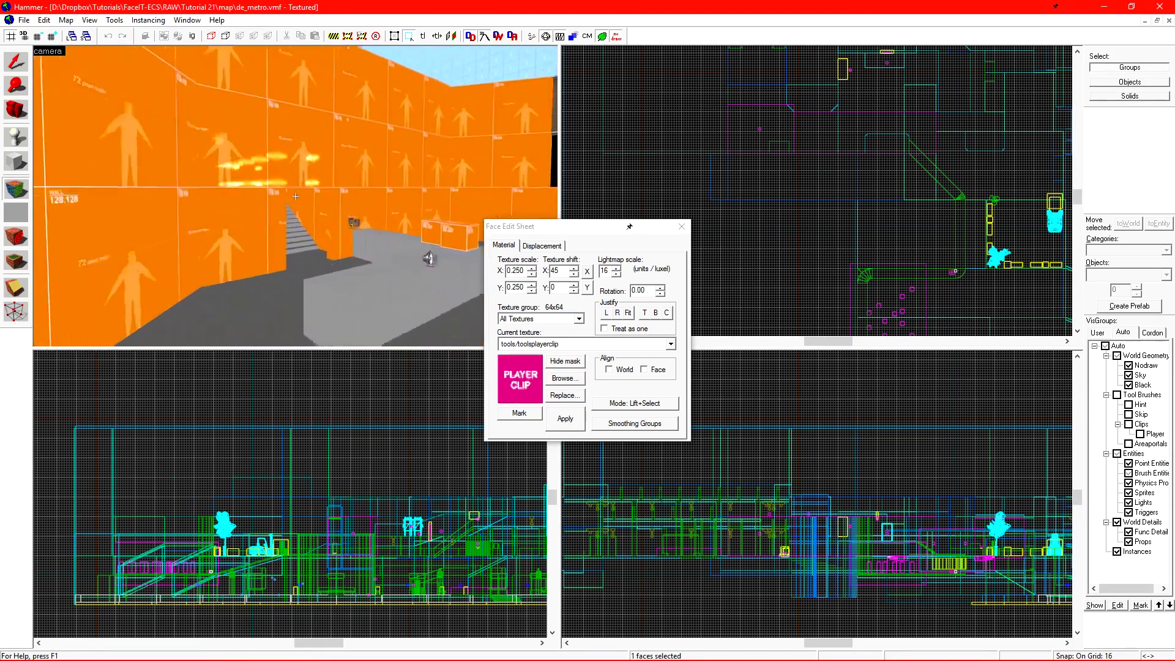
key(z)
drag(298, 195, 329, 193)
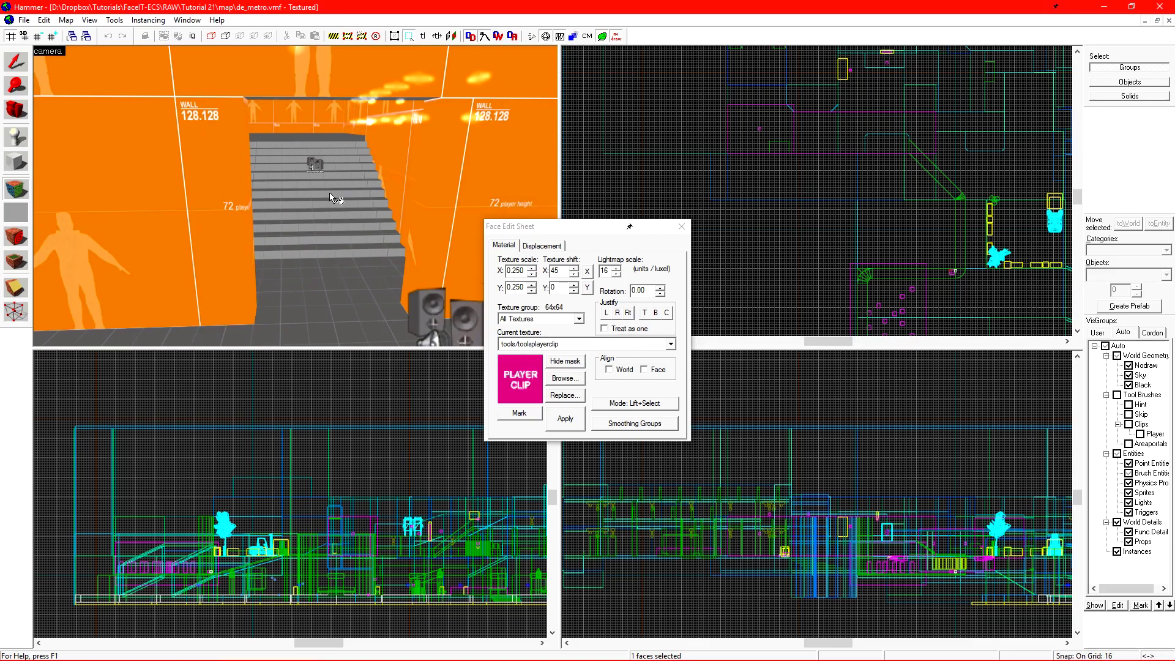
click(562, 378)
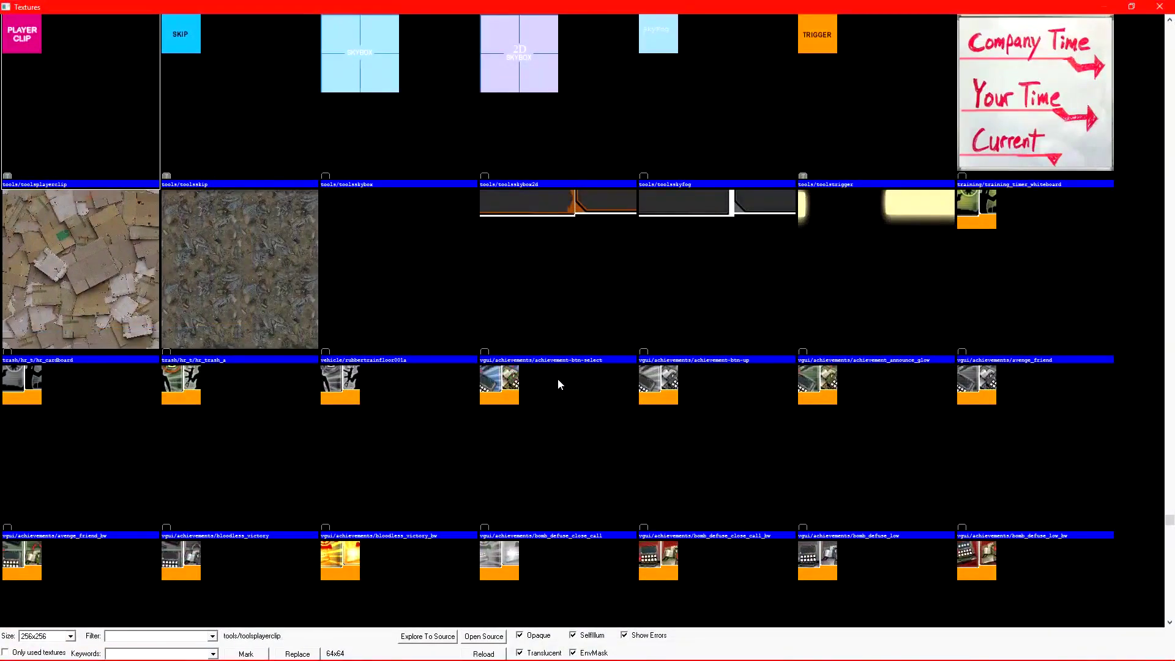
- Filter the browser for 'clip' and preview toolsclip, concrete, dirt, rubber, plastic and toolsplayerclip
text(clip)
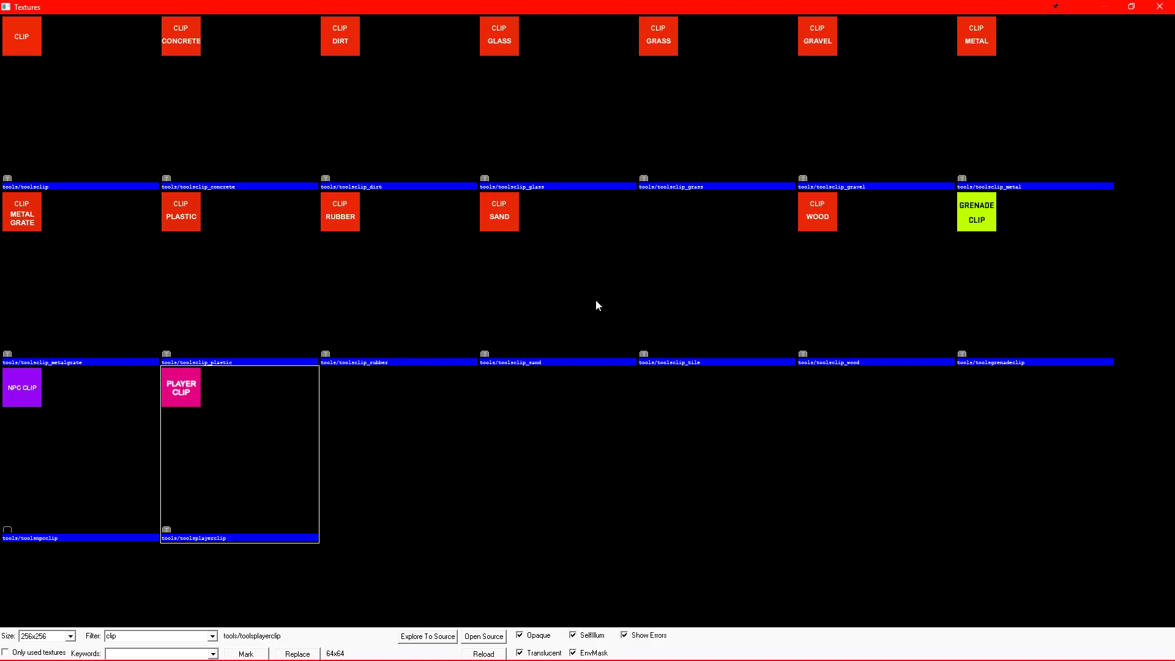
click(116, 103)
click(245, 102)
click(349, 92)
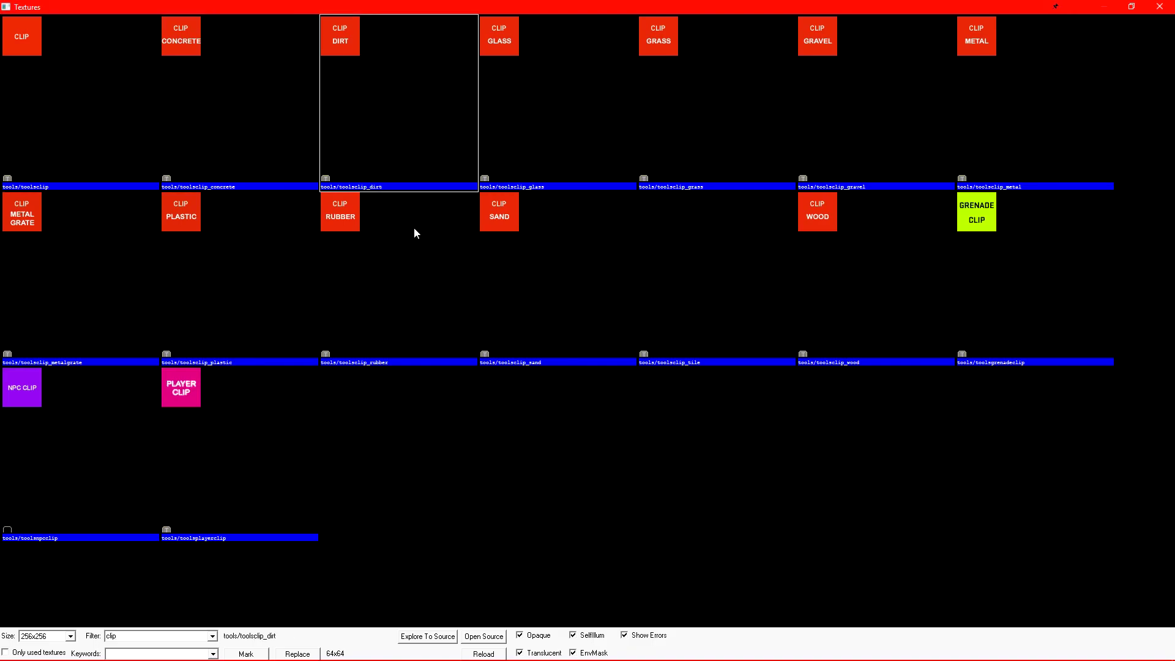
click(414, 228)
click(265, 253)
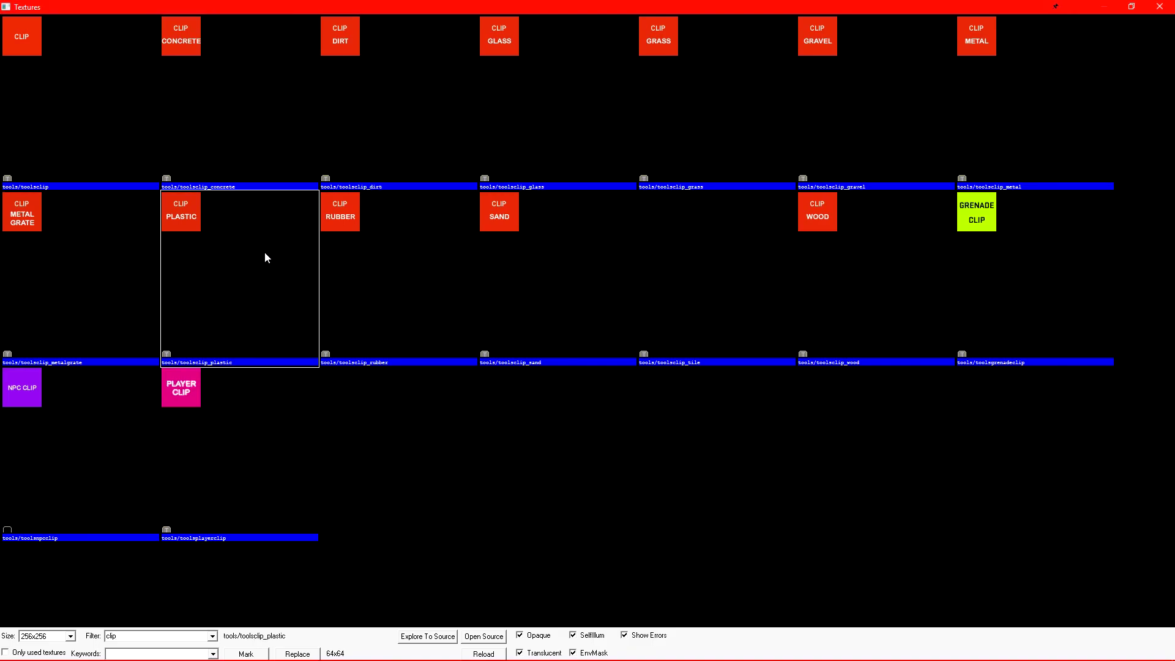
click(265, 418)
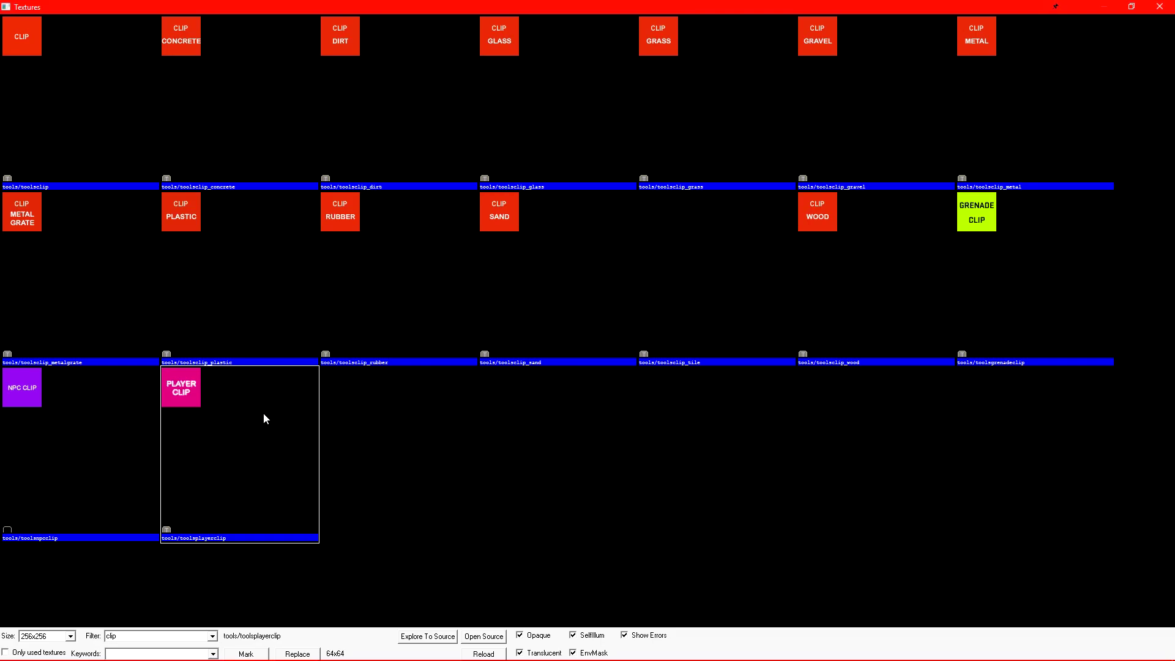
- Compare the toolsclip_concrete, dirt, glass and grass textures again
click(273, 105)
click(398, 98)
click(556, 92)
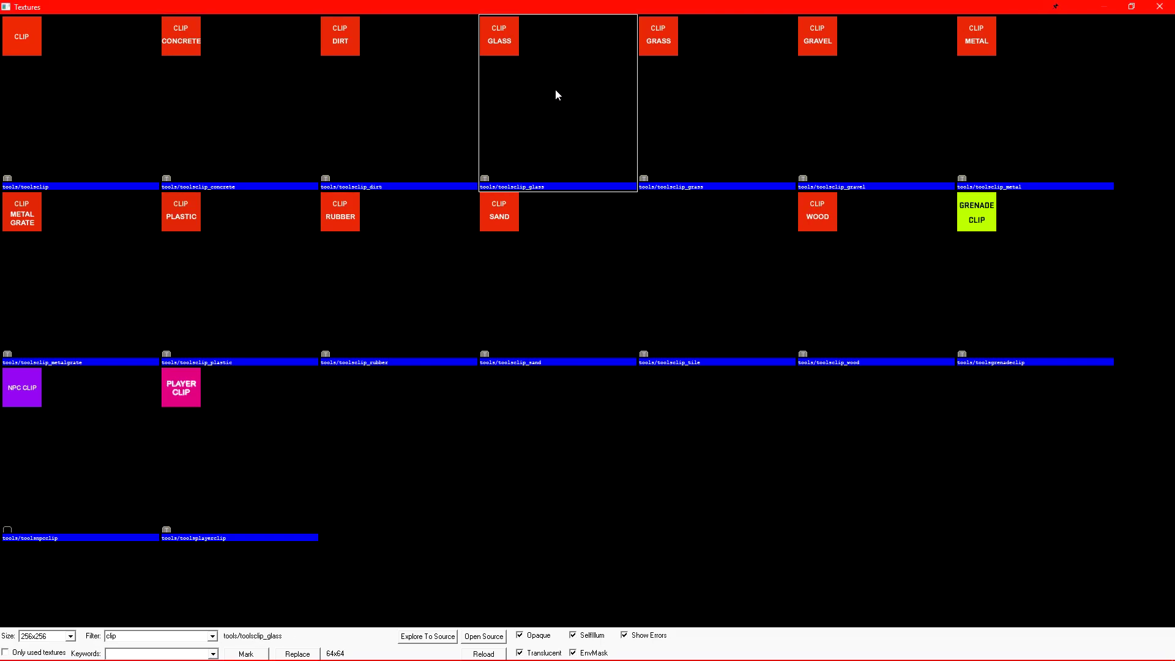
click(673, 104)
click(402, 123)
click(557, 104)
click(698, 96)
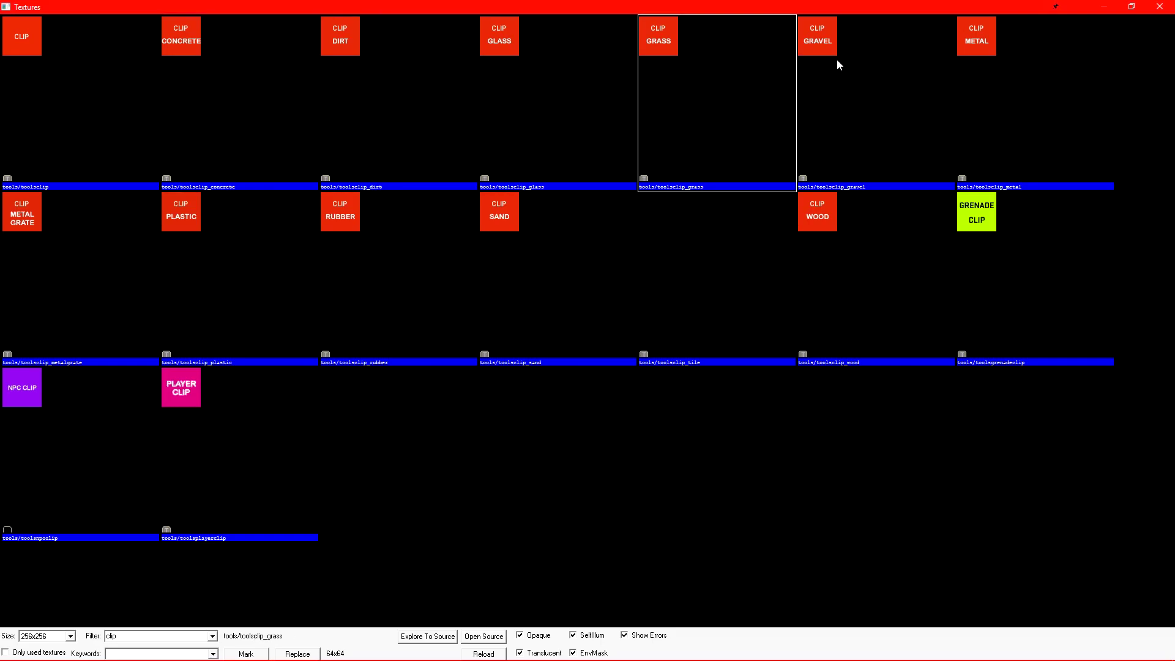
- Make toolsclip_concrete current and create a block brush over the stairs' footprint
double_click(239, 100)
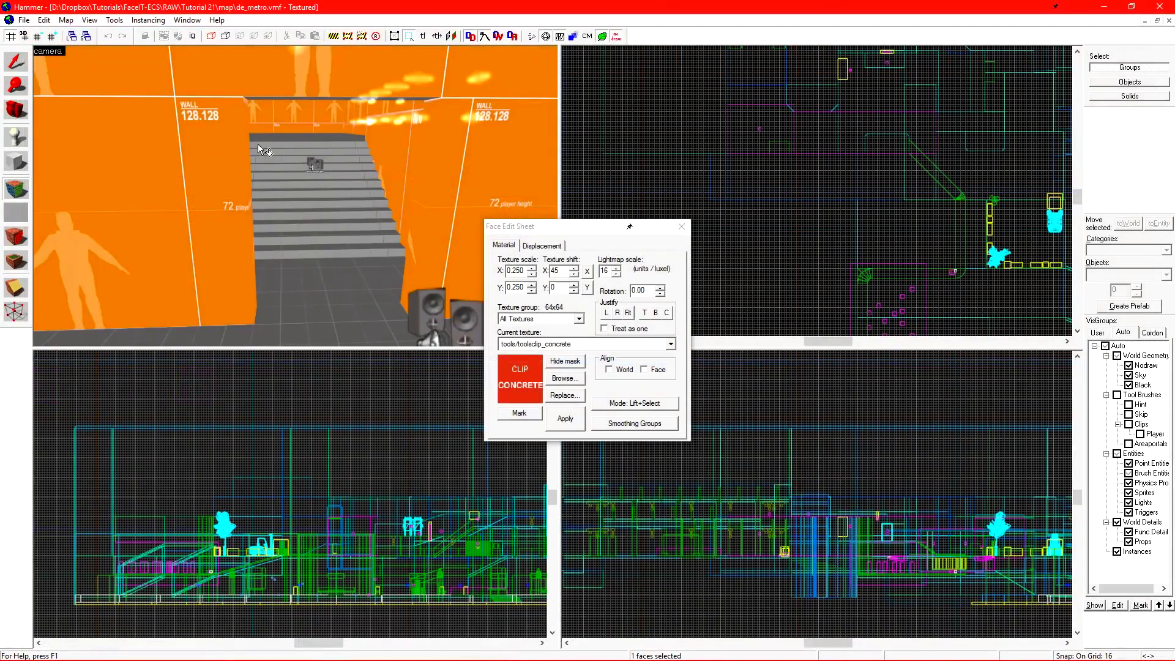
key(w)
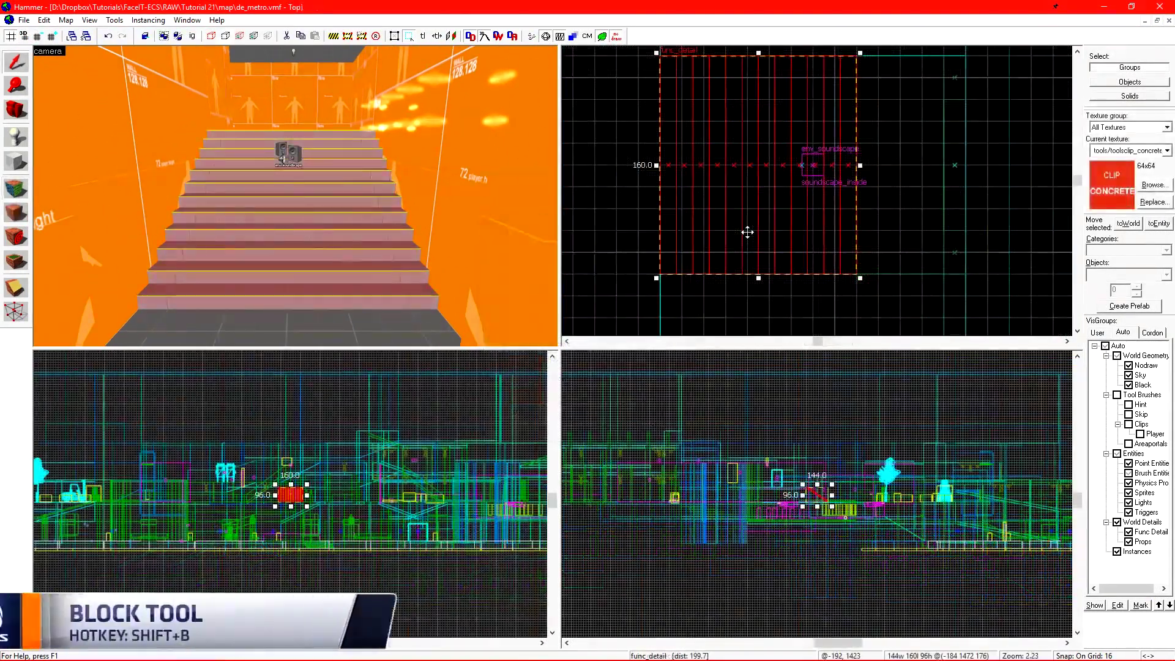
key(shift+b)
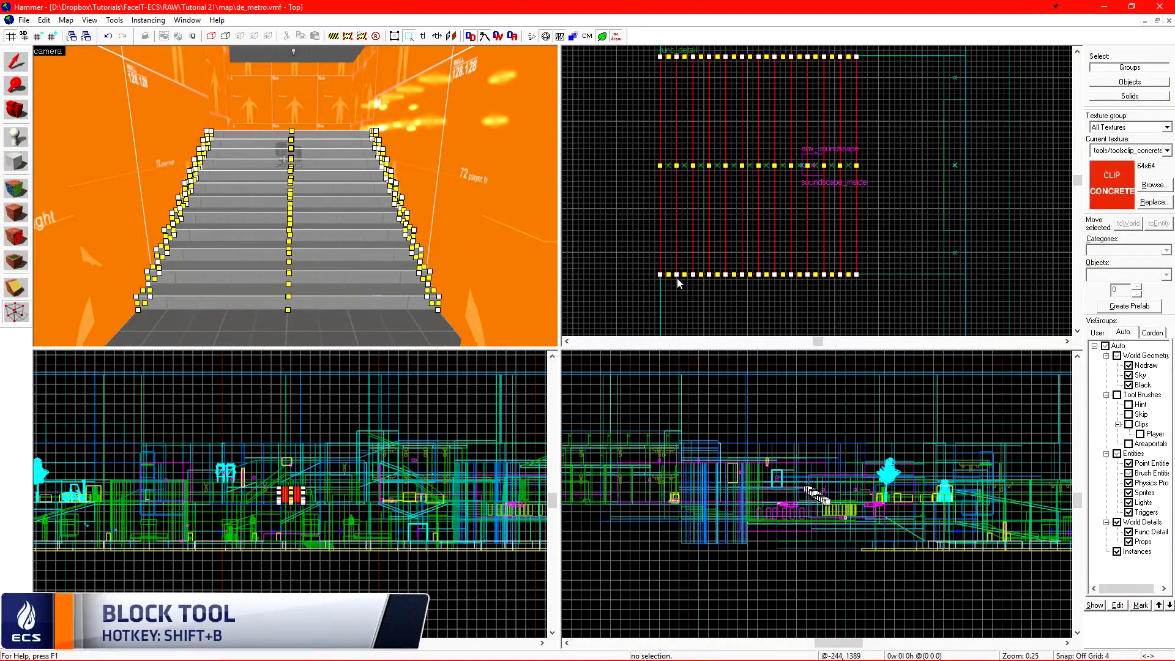
drag(677, 276, 890, 56)
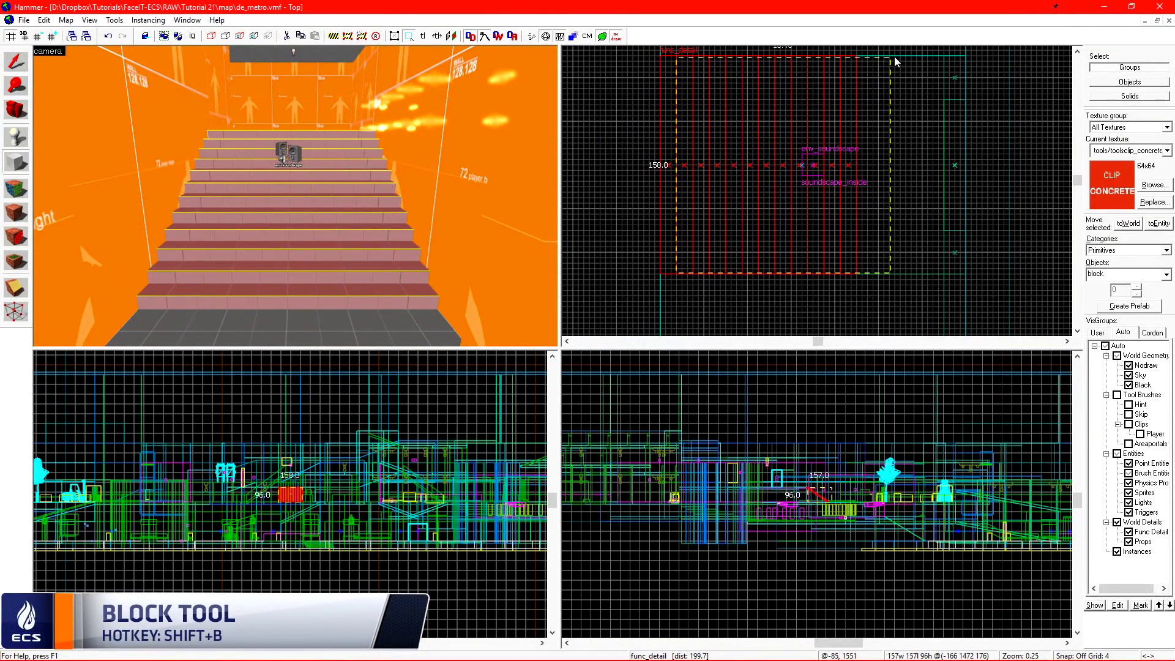
scroll(861, 117, up, 1)
key(Return)
- Cut the clip block diagonally along the stair slope into a ramp
scroll(680, 440, up, 7)
key(shift+x)
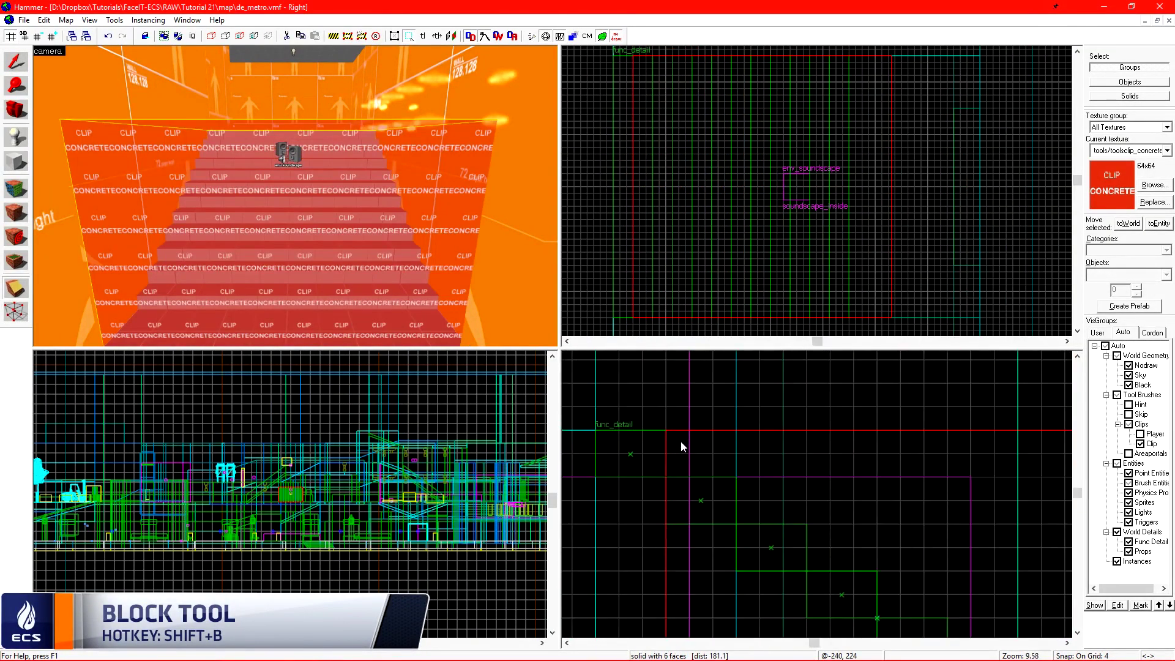
drag(666, 430, 737, 478)
key(z)
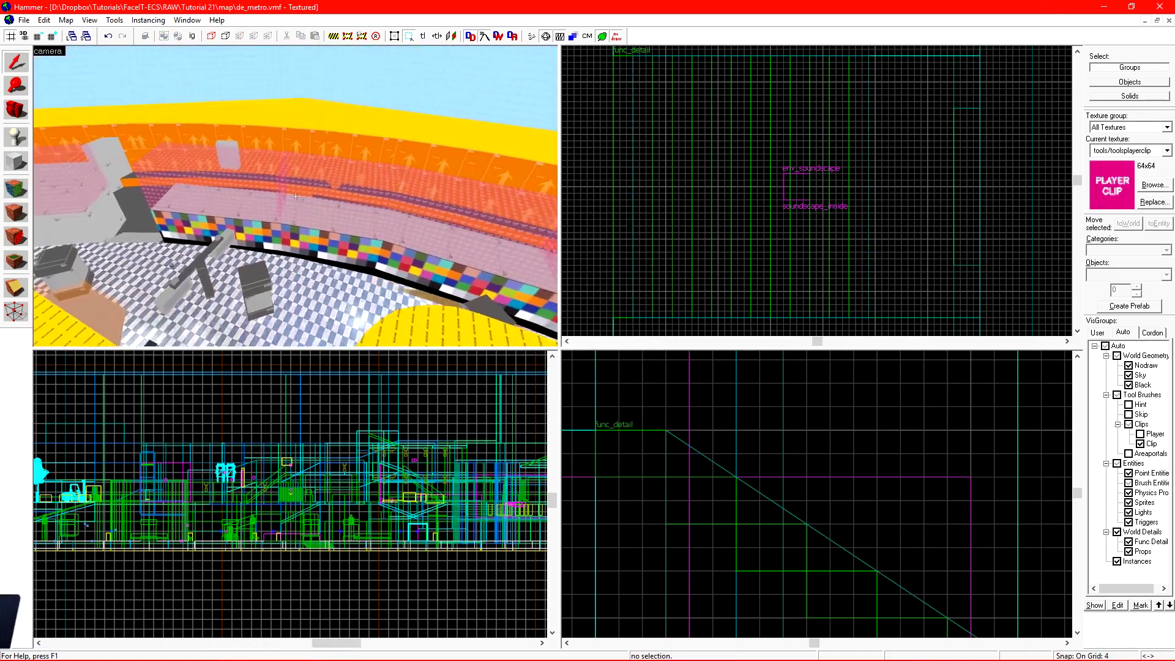
- Select the grey counter blocks in the 3D view
key(w)
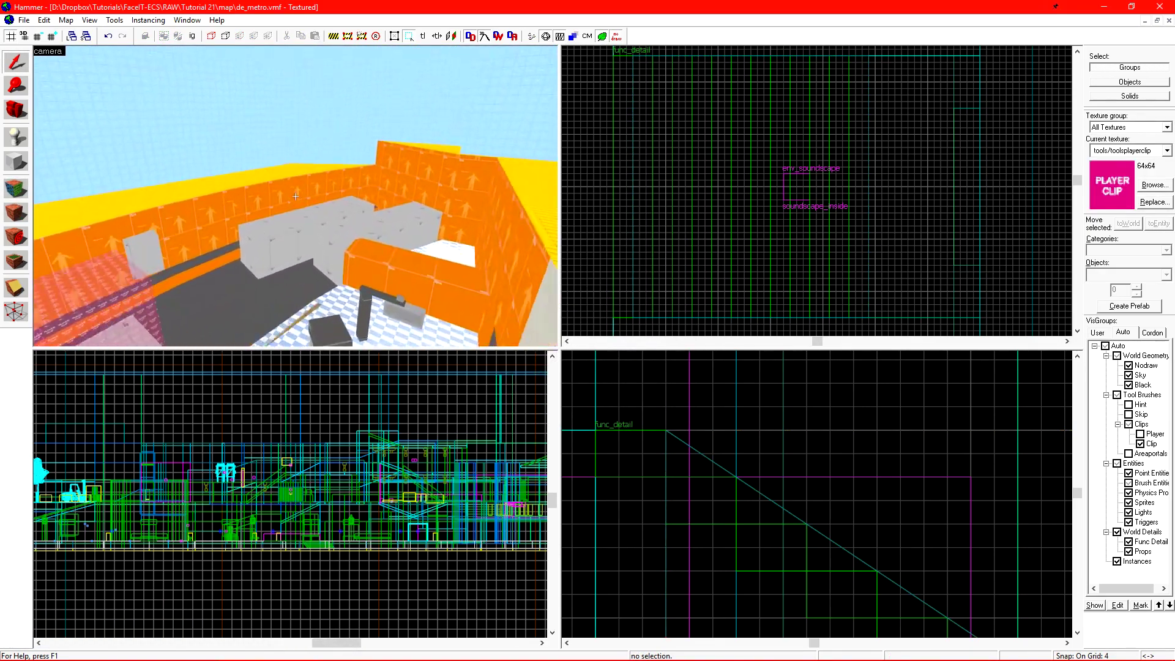
click(333, 195)
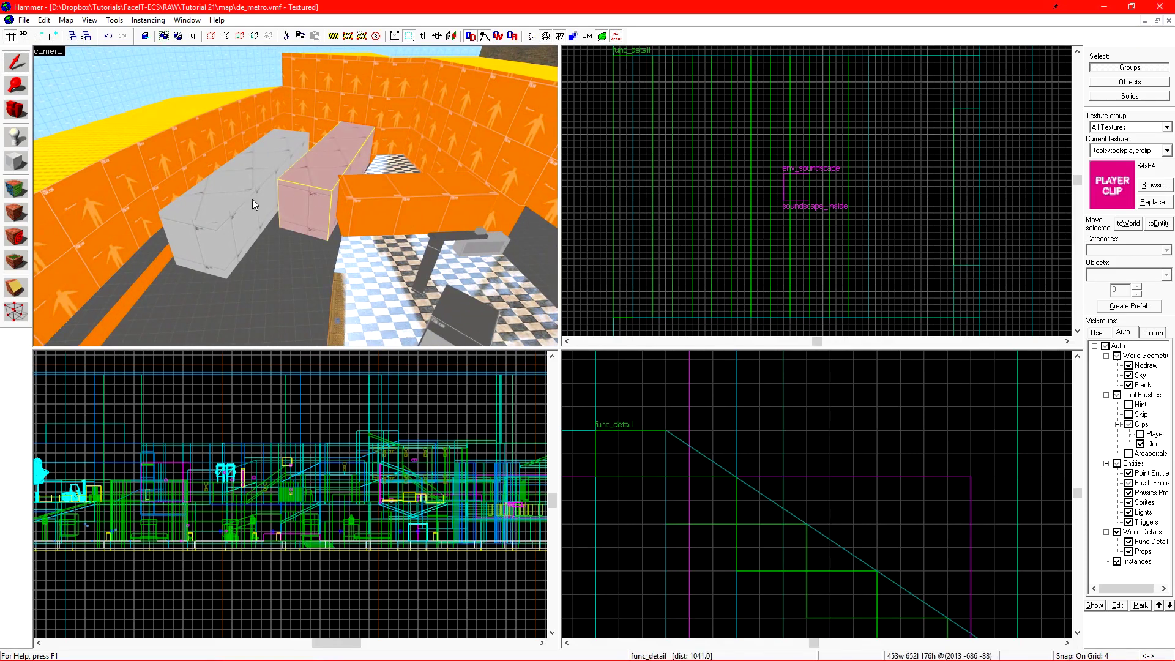
ctrl+click(252, 199)
ctrl+click(400, 192)
key(ctrl+shift+e)
scroll(799, 491, up, 3)
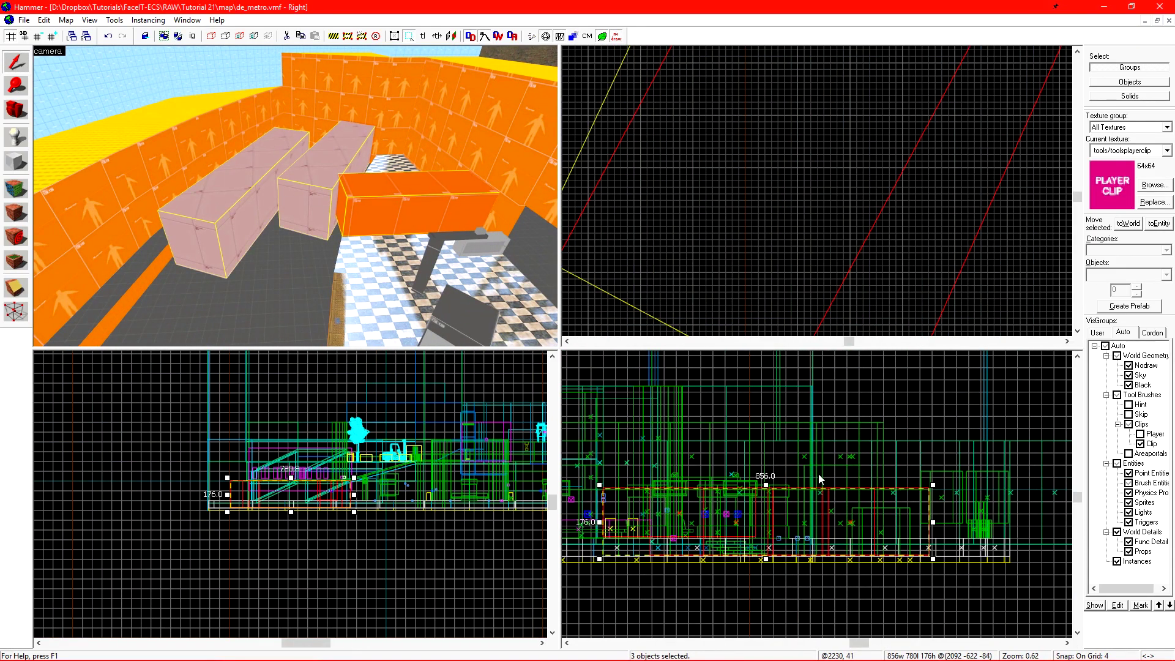
- Cut the counter blocks horizontally on a 16 grid into thin slabs and select their top vertices
key(shift+x)
key(bracketright)
key(bracketright)
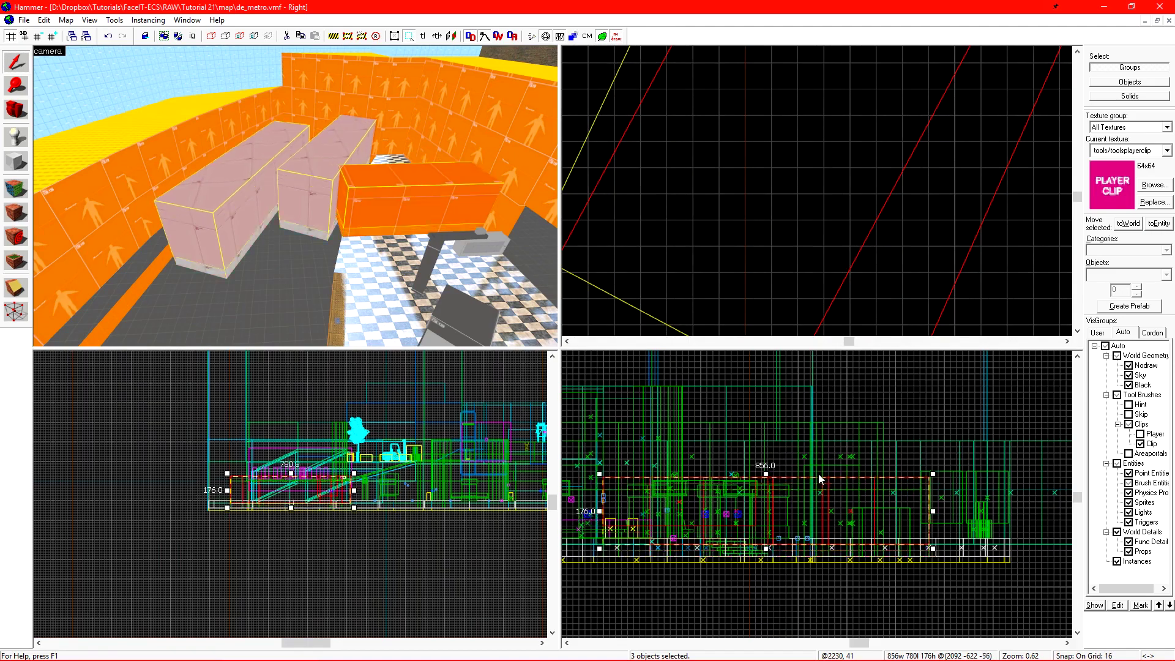
scroll(819, 475, up, 8)
drag(812, 520, 883, 522)
key(Return)
scroll(882, 525, down, 8)
scroll(868, 450, down, 6)
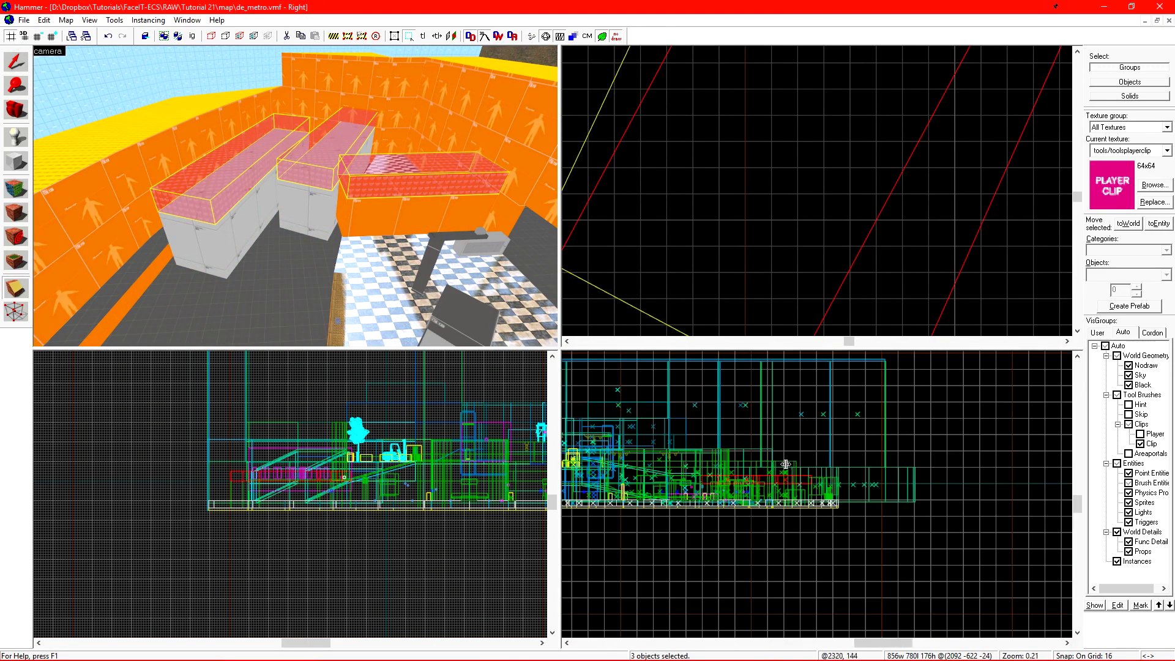
key(shift+v)
drag(655, 468, 794, 400)
key(shift+s)
- Add another tall box to the selection and inspect the player-clip boxes up close
drag(182, 115, 295, 196)
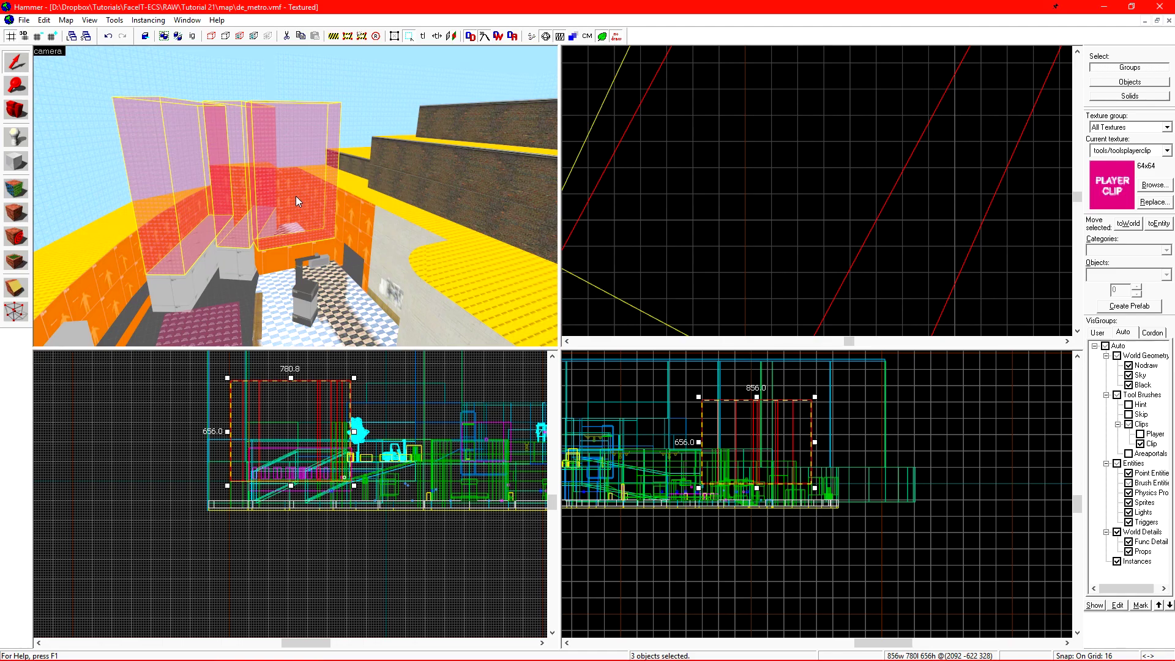
ctrl+click(295, 196)
key(w)
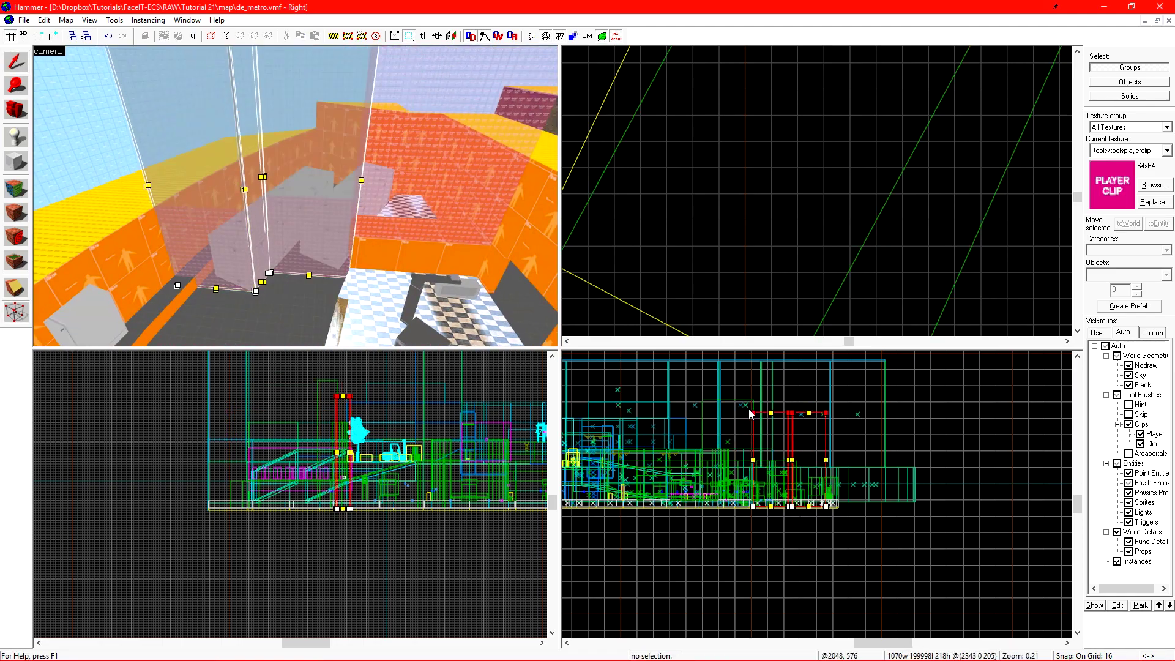
scroll(854, 402, up, 5)
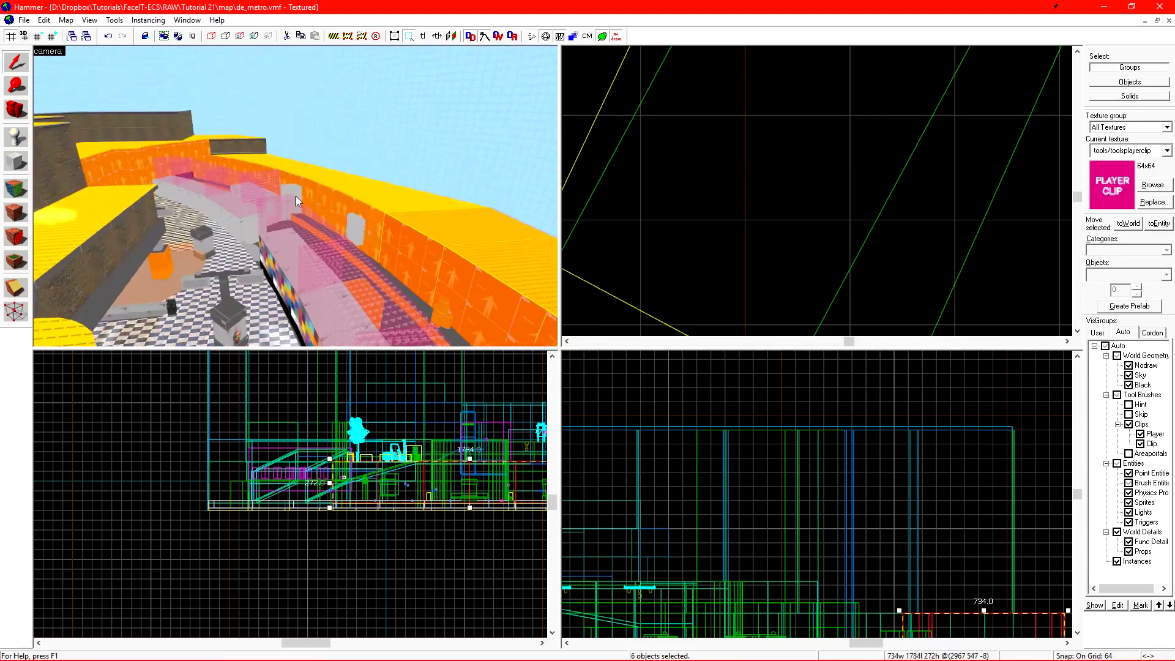
scroll(946, 538, up, 5)
scroll(898, 423, down, 6)
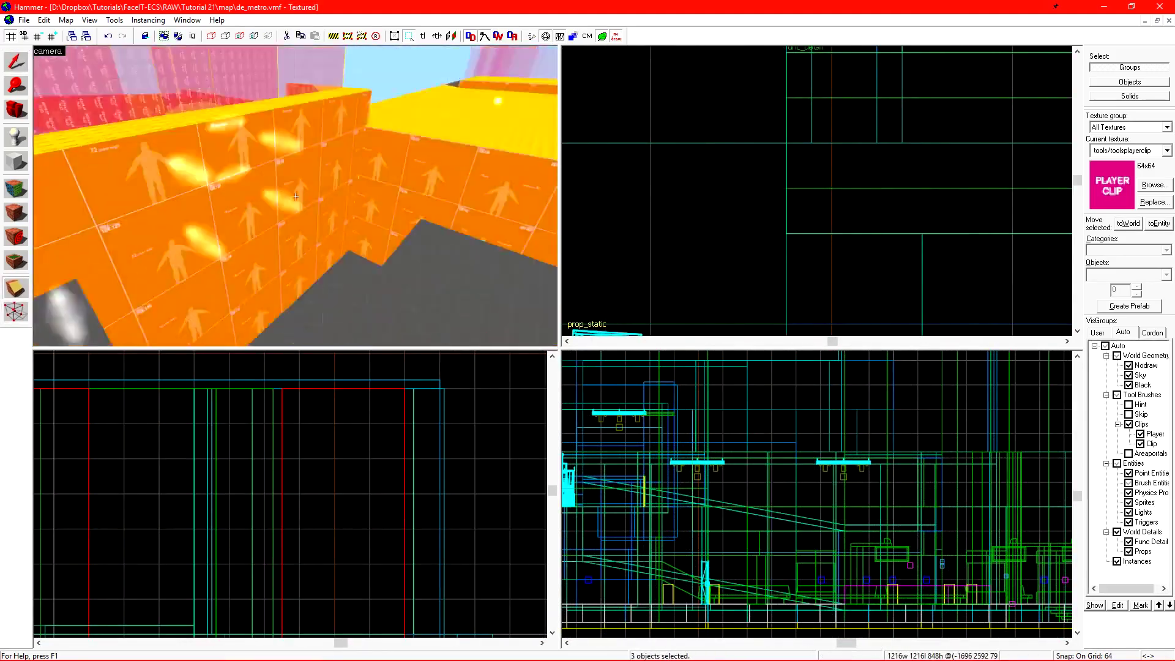
scroll(836, 142, down, 3)
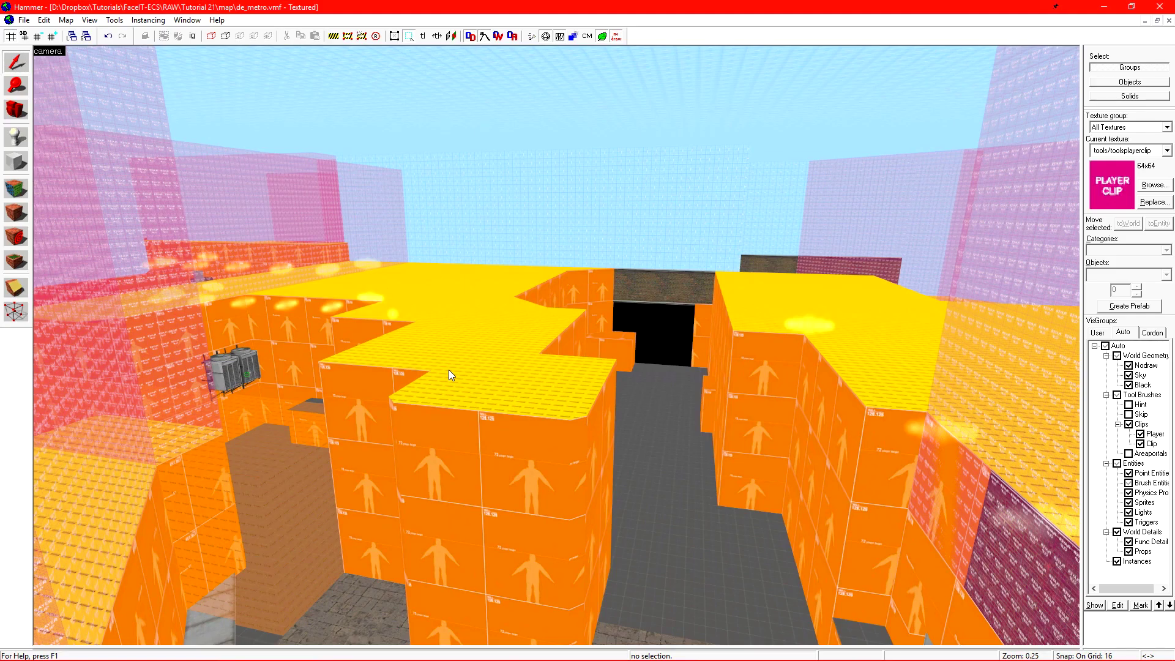
- Fly through the map in free-look toward the dark opening to review the clipped corridors
key(z)
key(w)
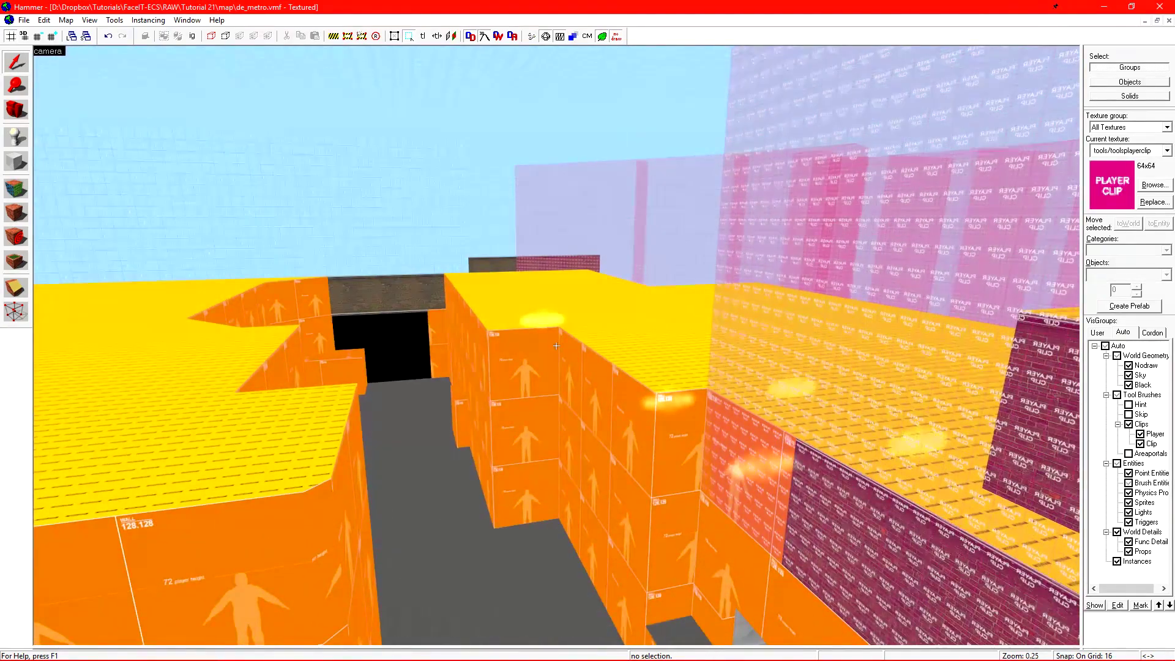
key(a)
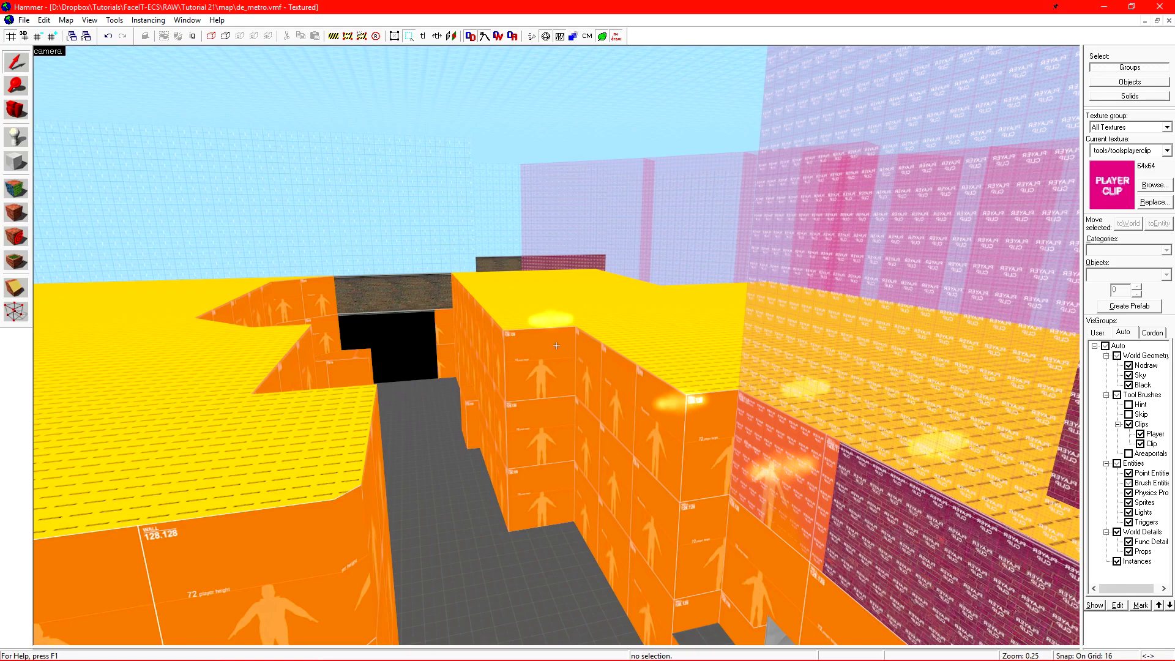
key(z)
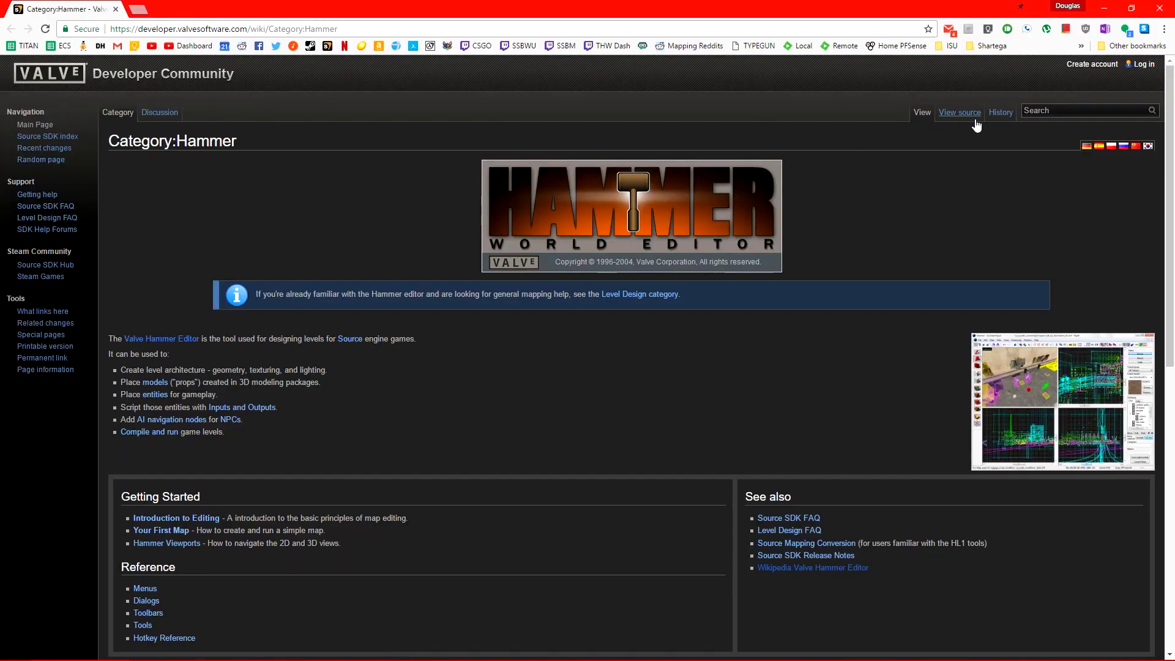
- Search the wiki for 'kv' and open the .kv file article
click(1088, 111)
text(kv)
key(Return)
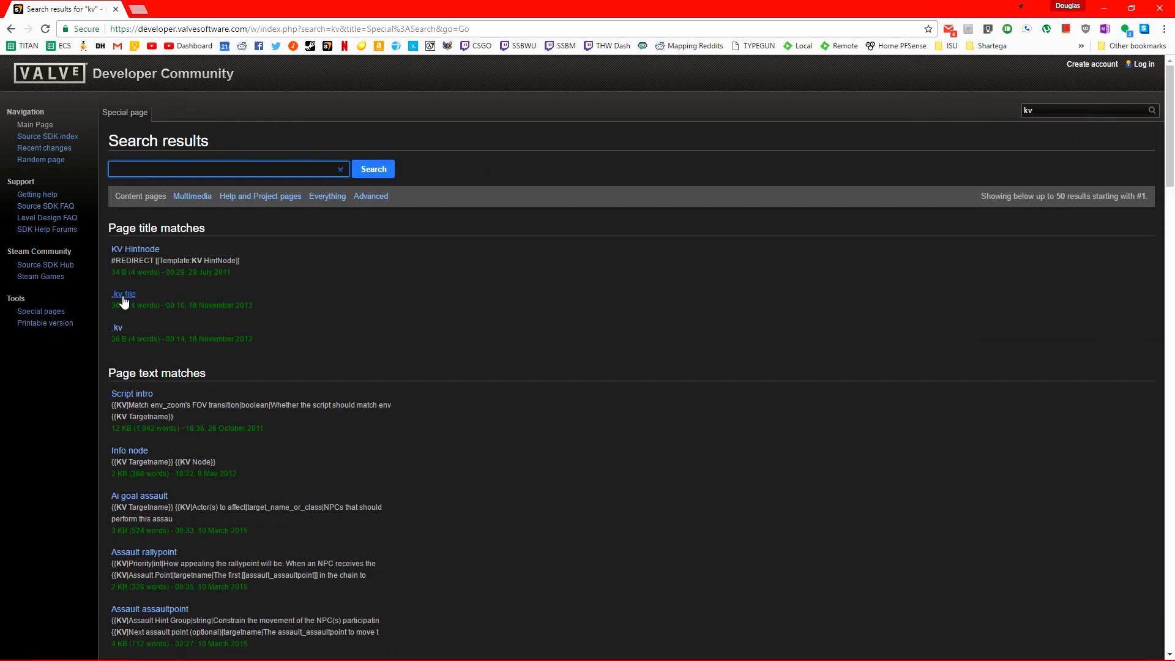
click(123, 295)
- Scroll through the .kv file article down to its KV file generator links
scroll(123, 303, down, 4)
drag(135, 179, 324, 373)
click(355, 323)
scroll(374, 331, down, 1)
scroll(375, 333, down, 5)
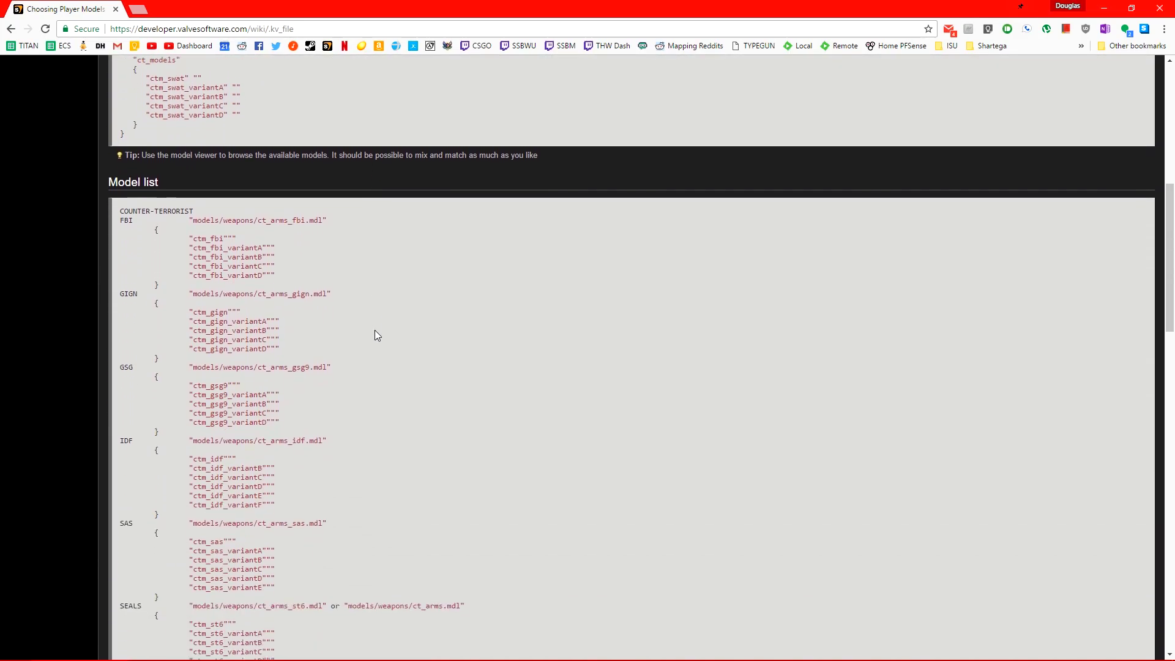
scroll(703, 505, down, 8)
scroll(697, 499, down, 15)
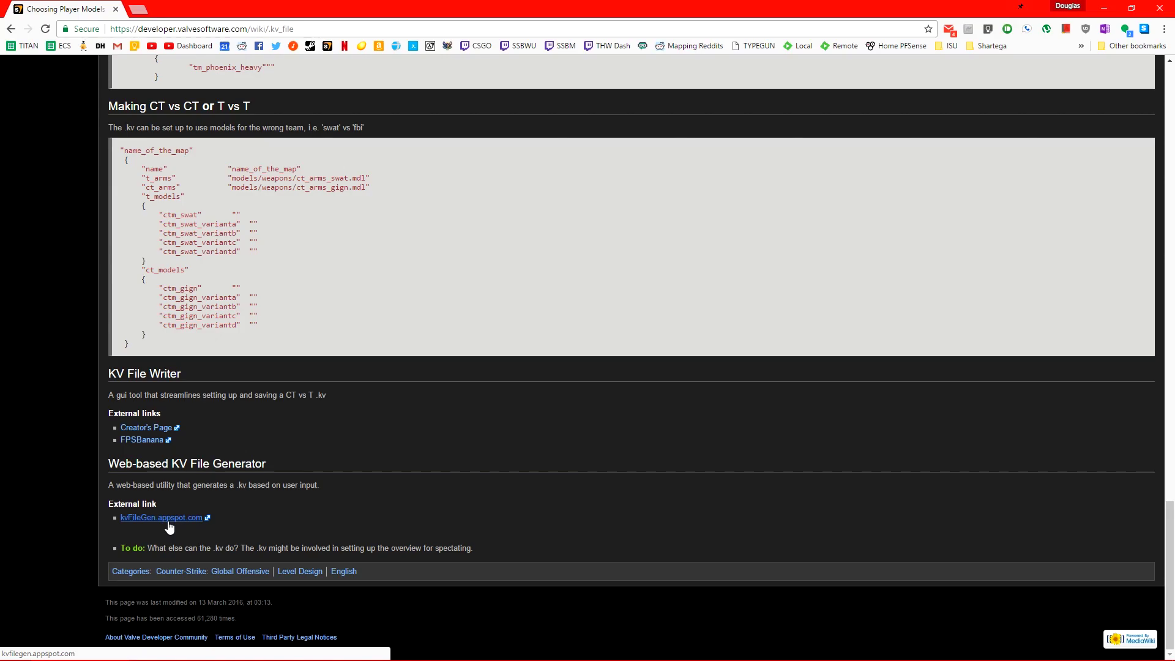
- In the KV File Generator, set the map name to de_matro and enter the author name
click(168, 523)
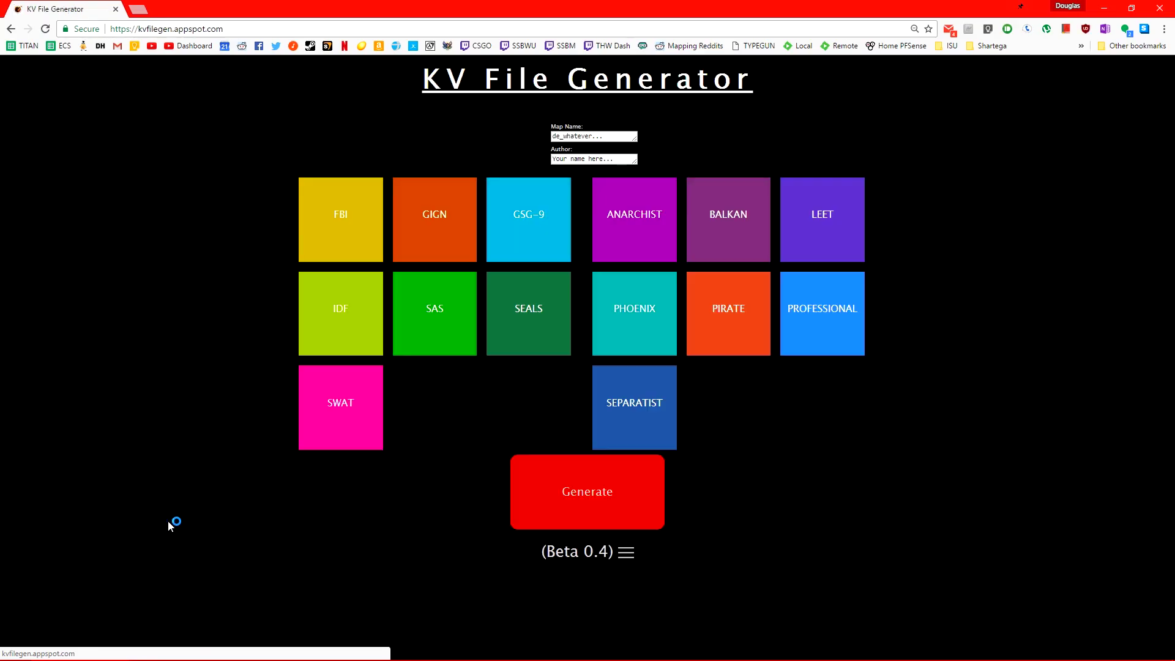
click(603, 137)
text(de_matro)
key(Tab)
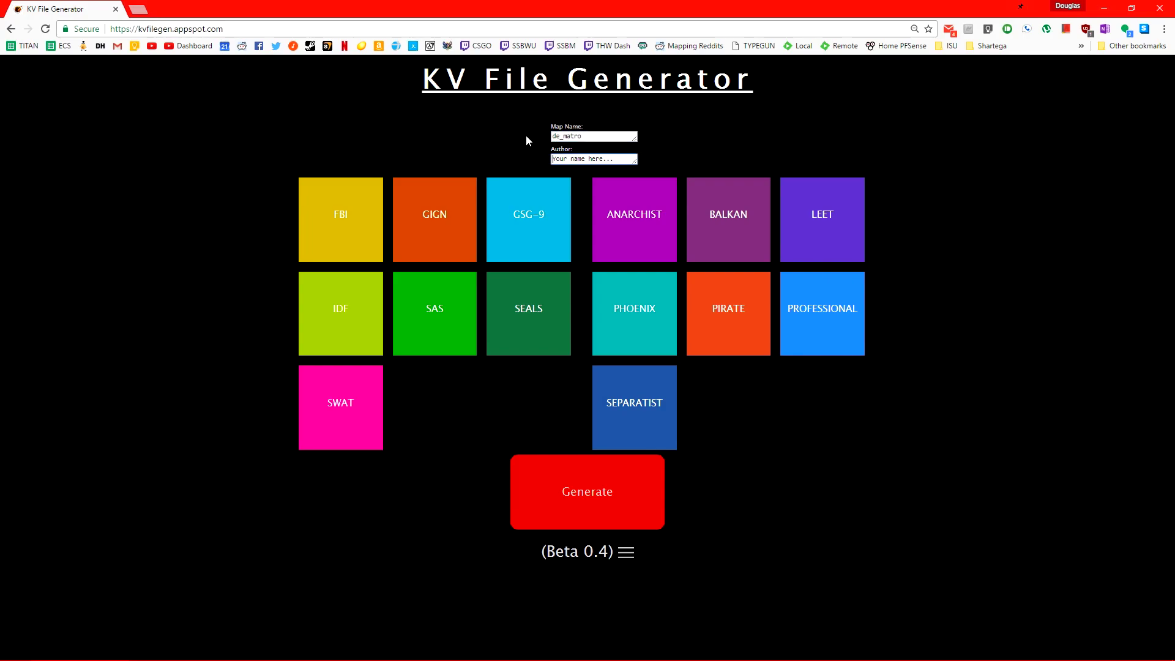
text(TopHATTwaffle)
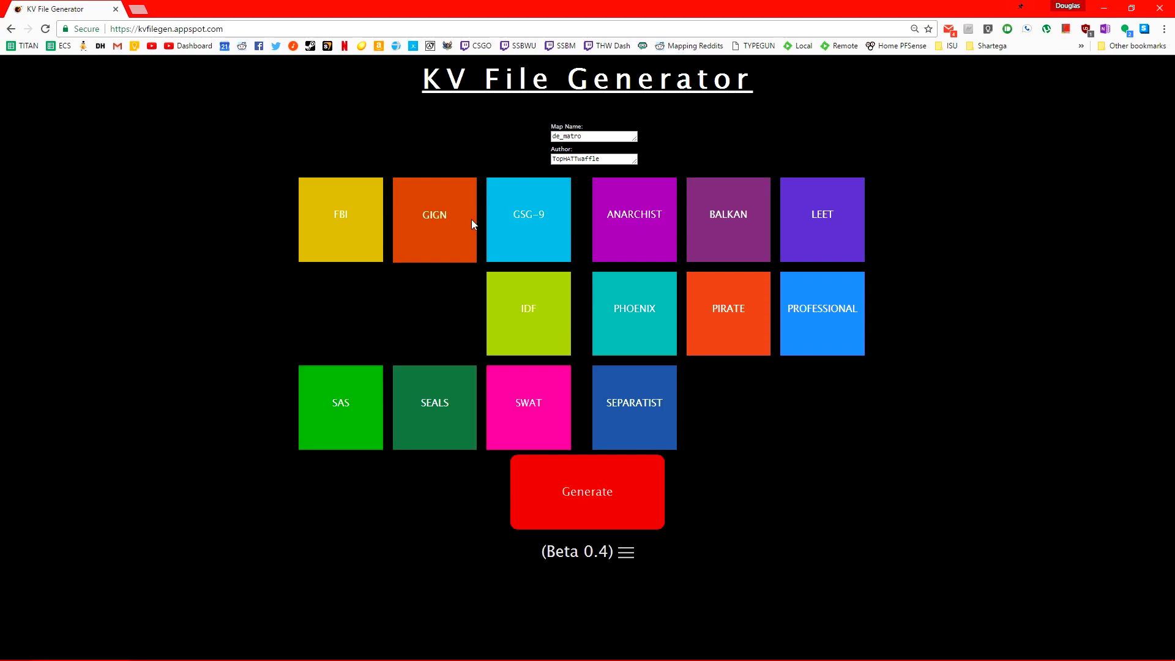
- Choose SAS and Phoenix models, generate the file and save de_matro.kv
click(309, 422)
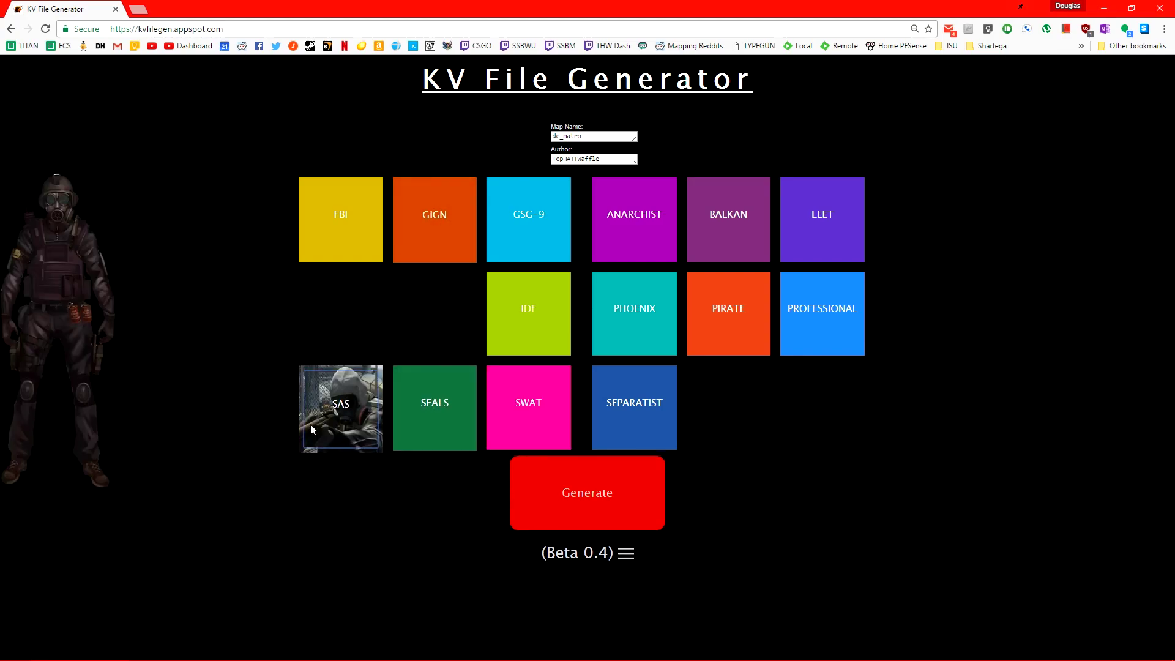
click(623, 322)
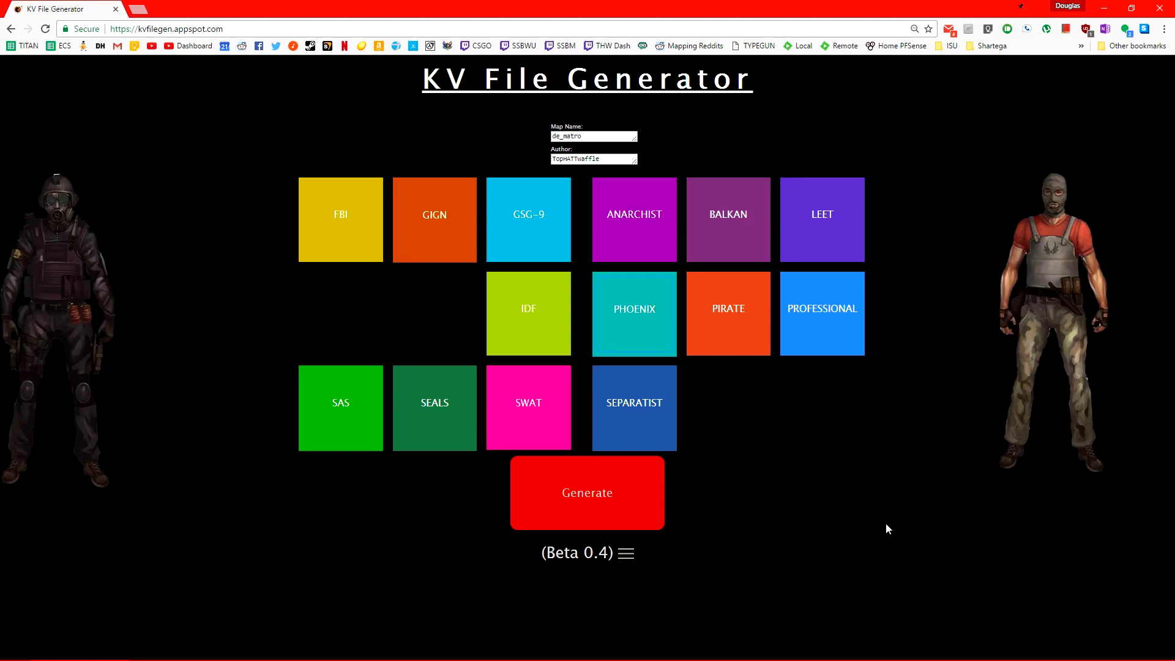
click(621, 489)
click(589, 542)
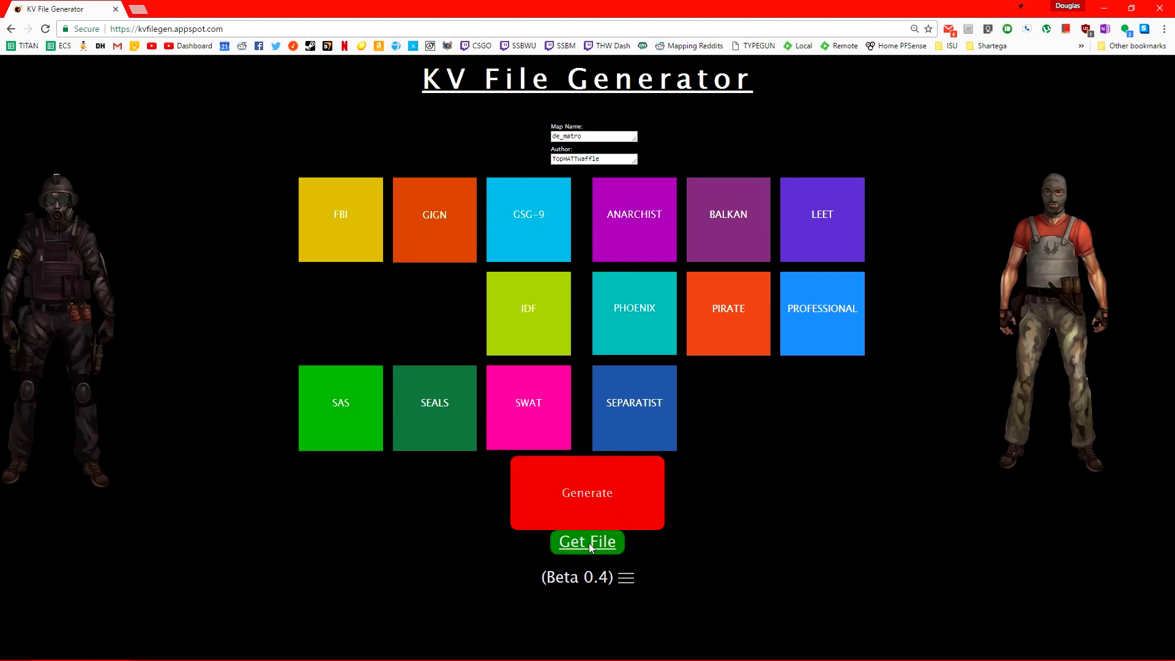
click(630, 420)
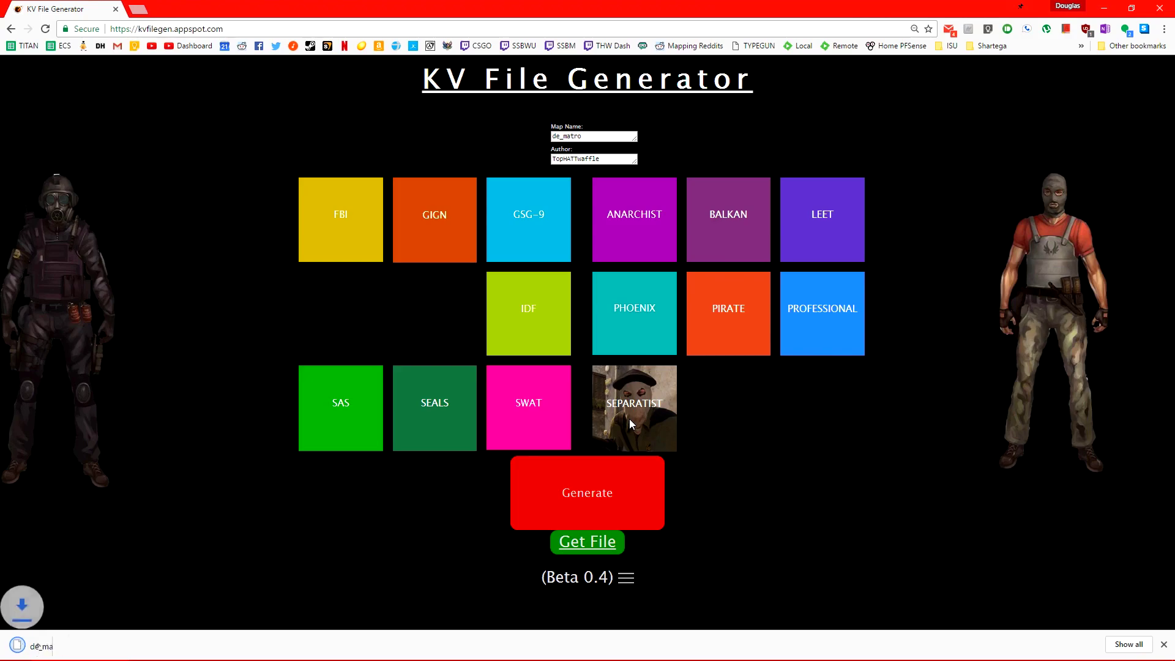
- Open File Explorer and select the downloaded de_matro.kv on the Desktop
key(super+e)
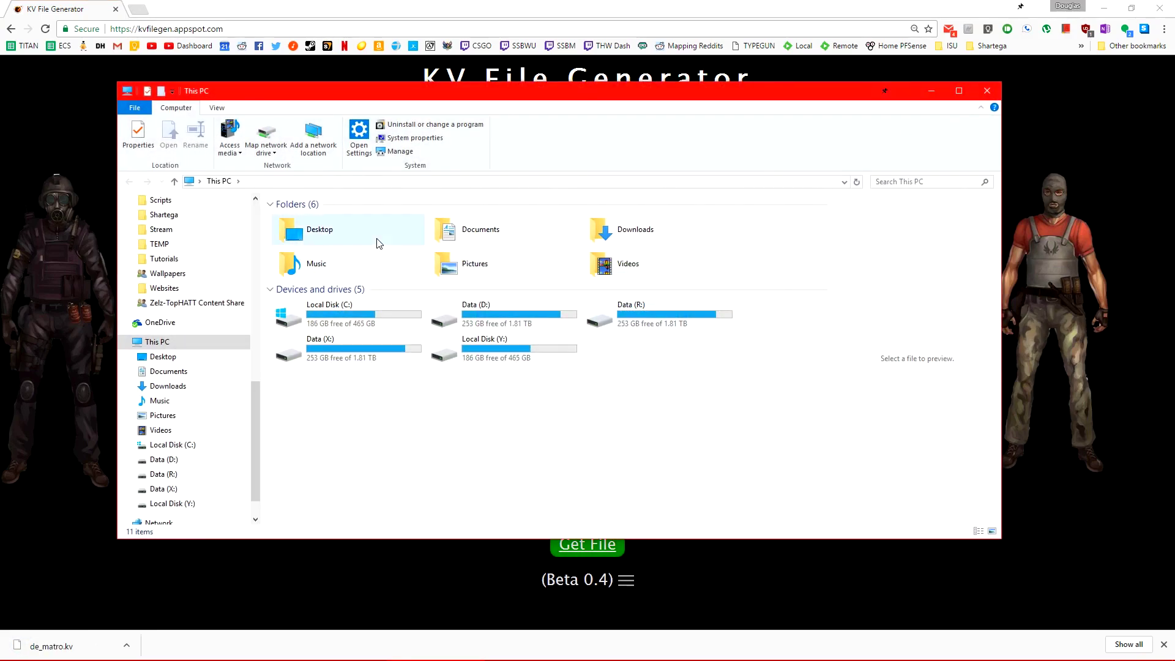
double_click(375, 239)
drag(464, 331, 265, 199)
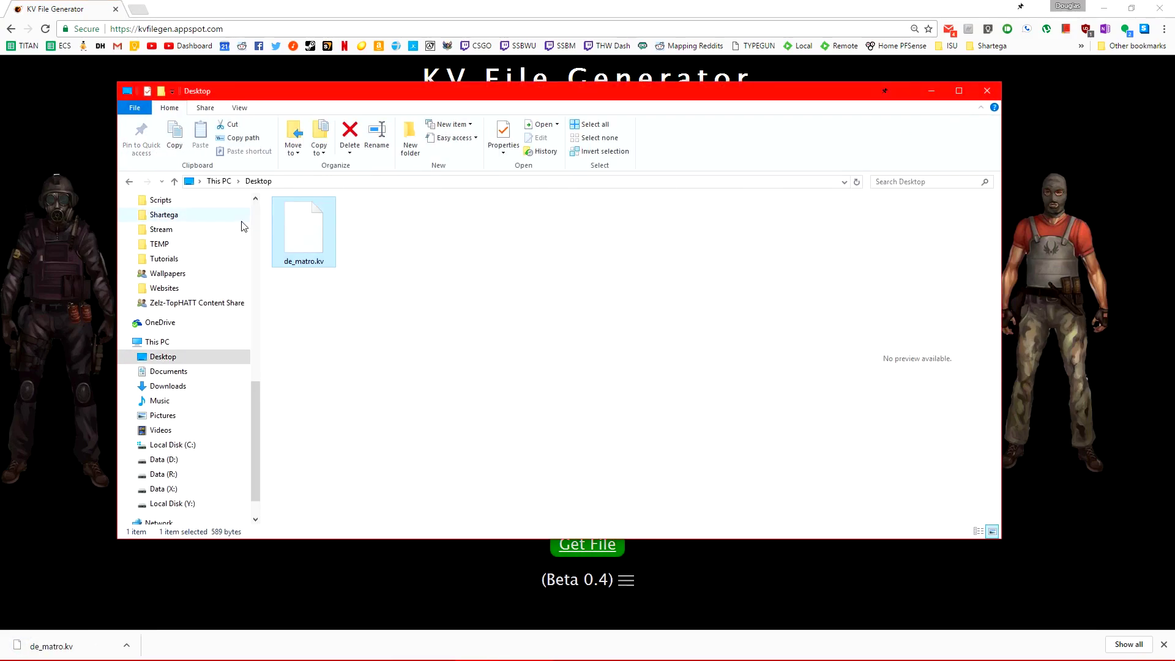
scroll(202, 288, up, 15)
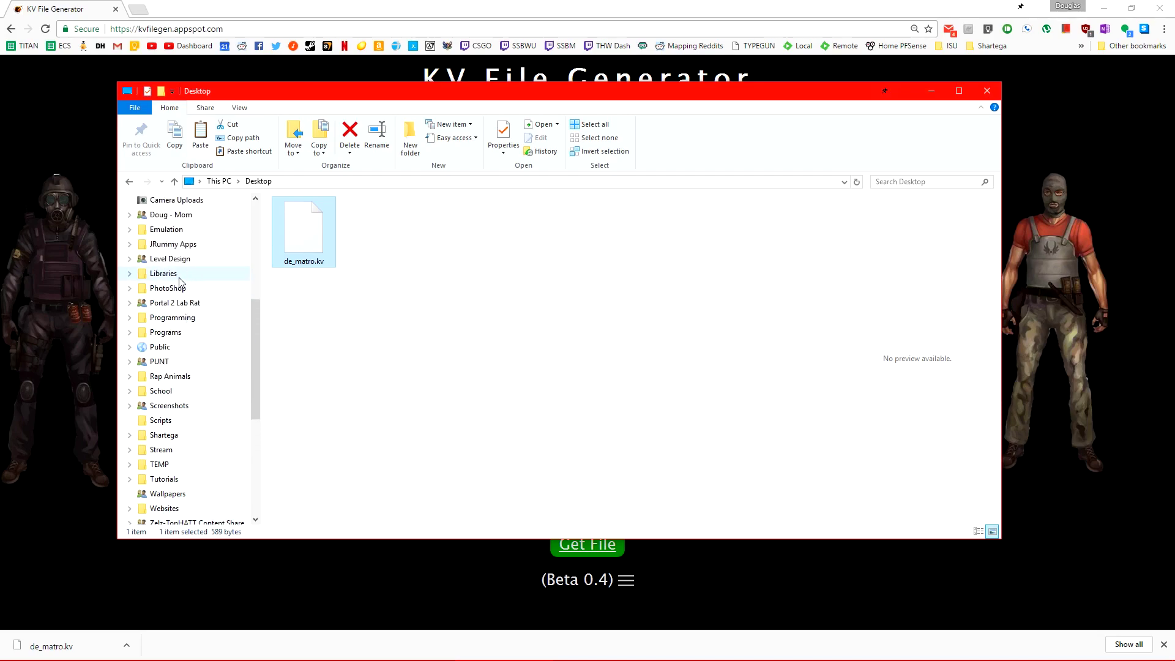
- Paste de_matro.kv into the csgo maps folder beside de_metro.nav
click(169, 261)
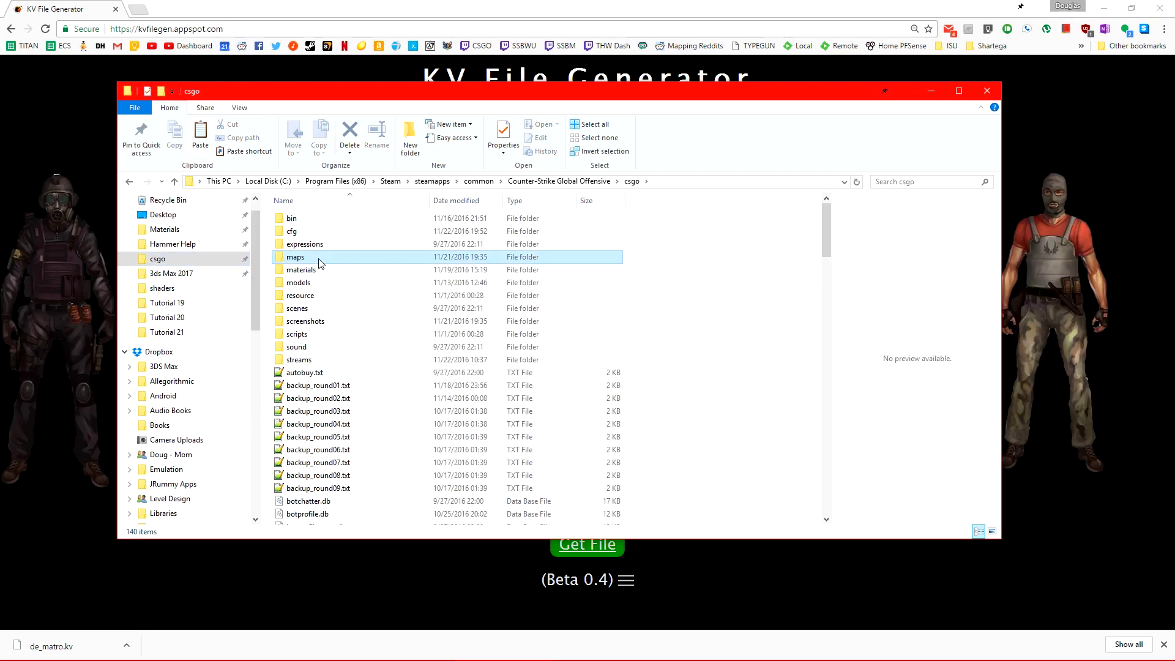
double_click(321, 260)
scroll(710, 321, down, 6)
scroll(724, 312, down, 5)
key(ctrl+v)
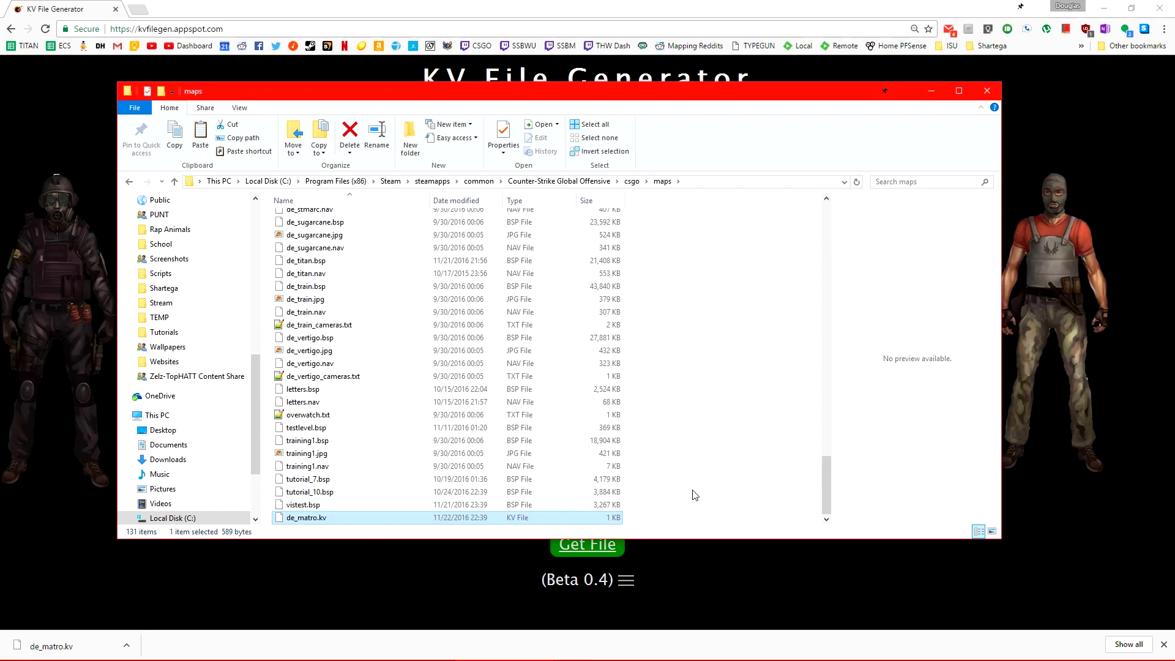
scroll(377, 201, up, 20)
scroll(460, 392, down, 8)
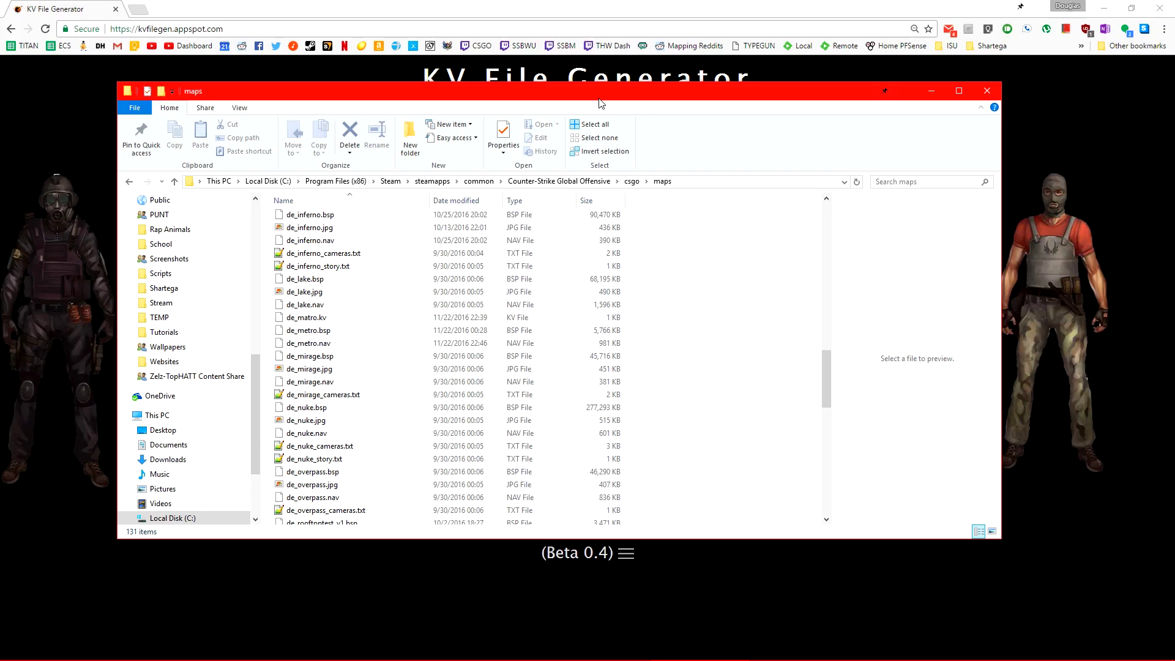
click(533, 344)
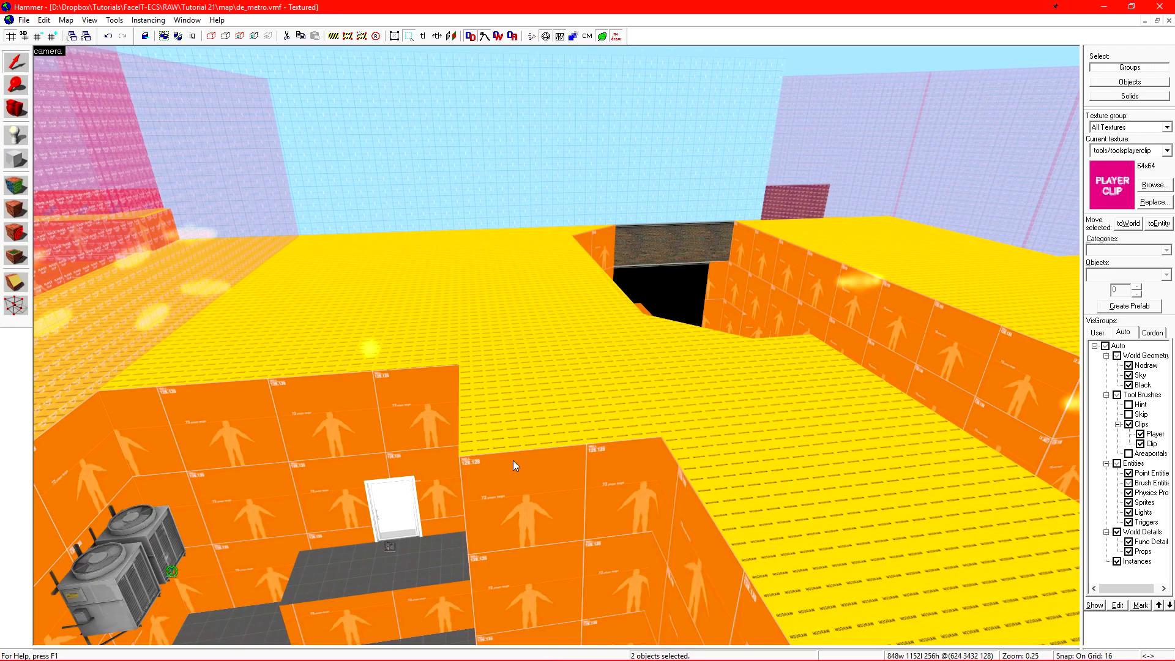
- In Run Map (Advanced), copy 'Full compile - HDR only' as 'Final Compile - HDR ONLY'
click(534, 39)
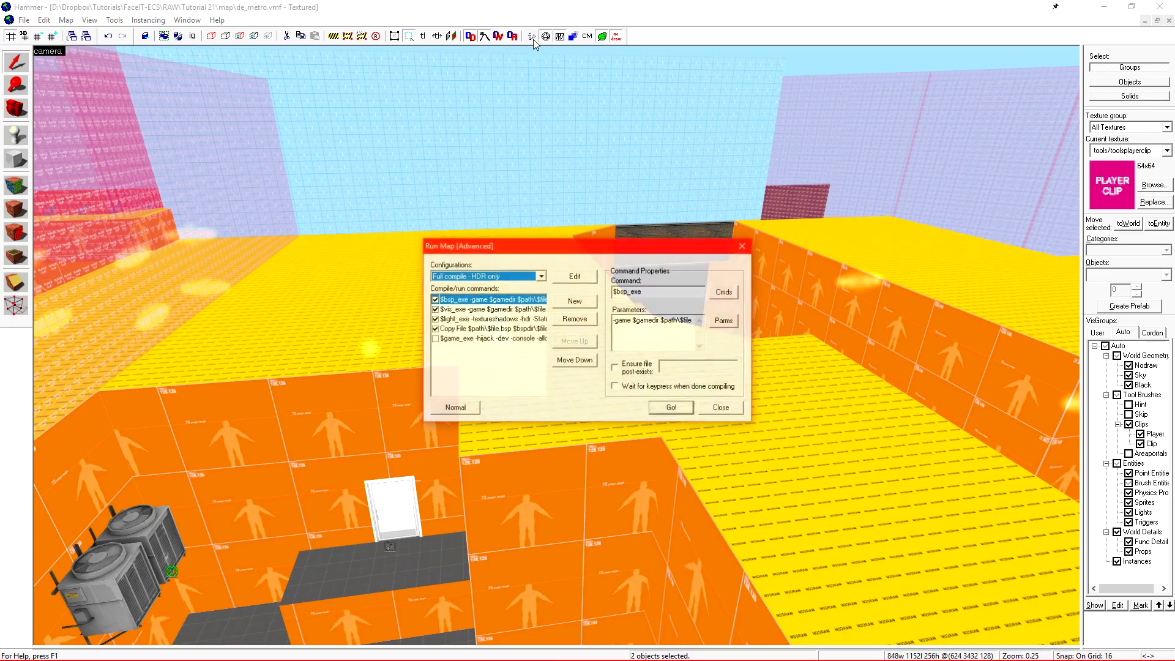
click(590, 277)
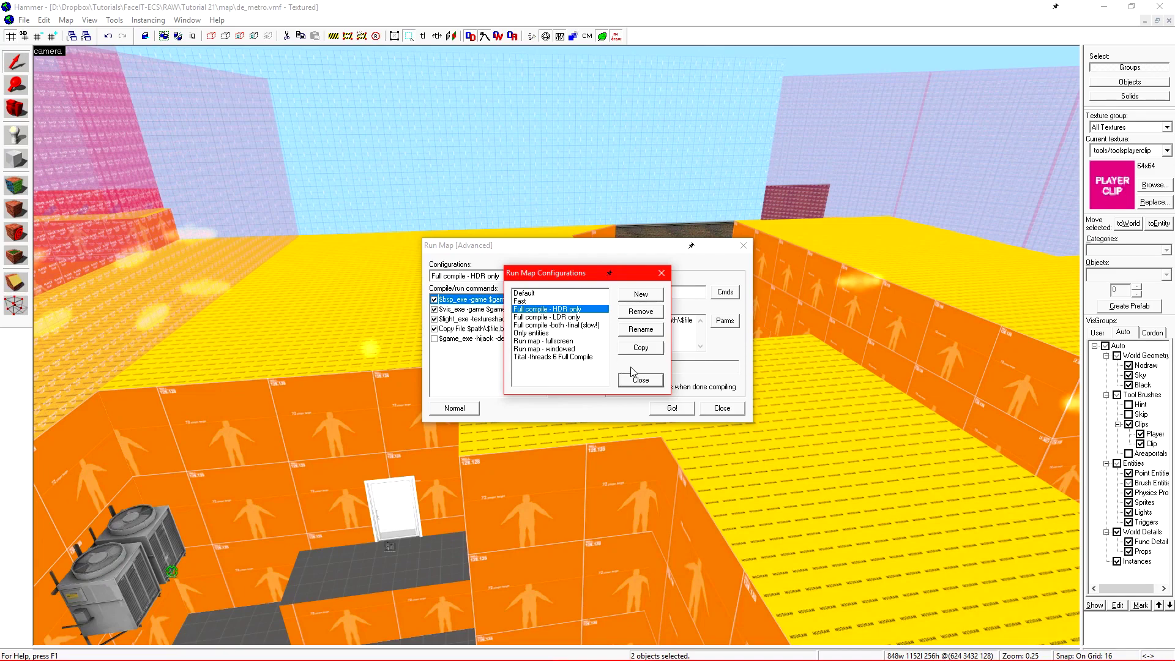
click(647, 354)
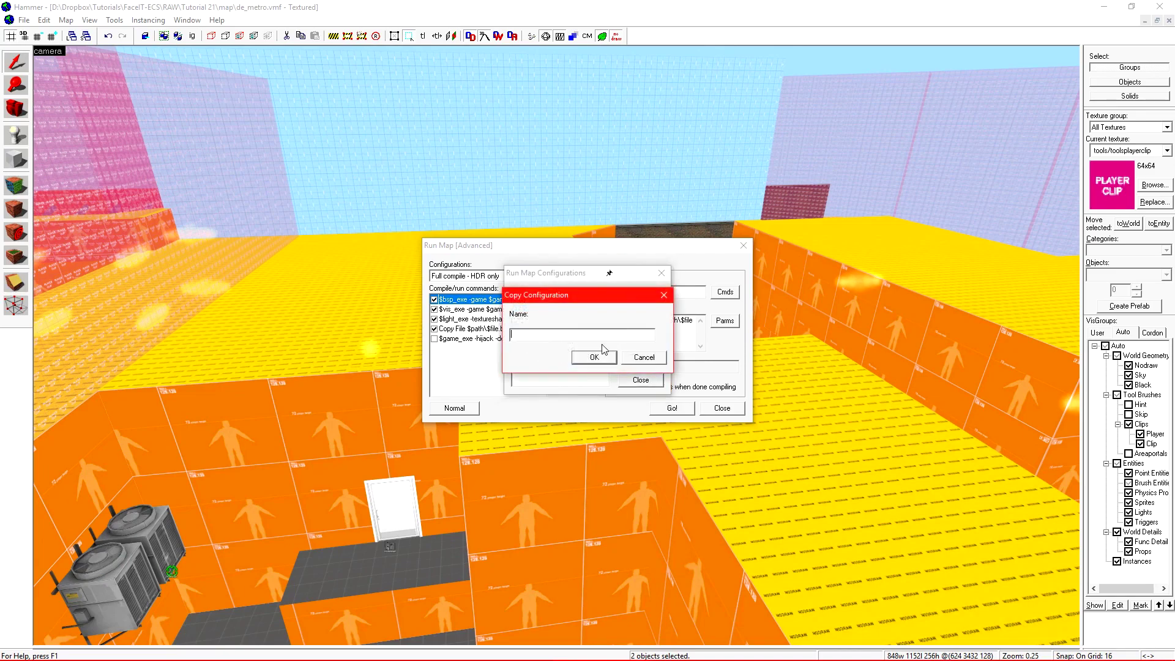
text(Final Compile - HDR ONLY)
key(Return)
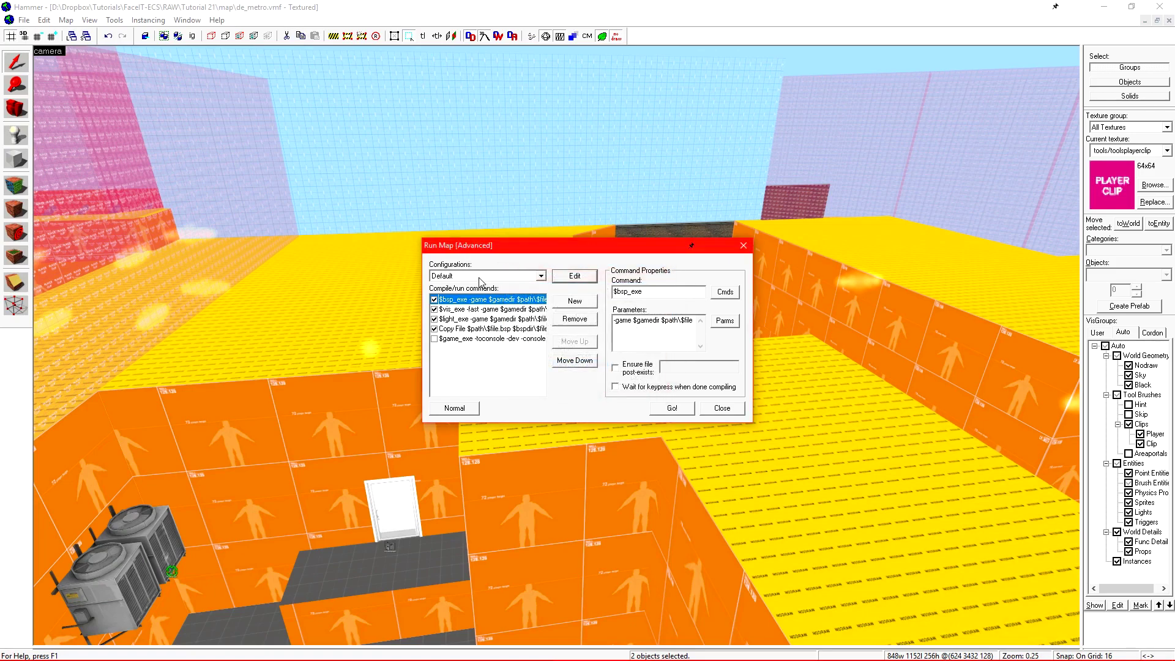
- Compile de_metro with the 'Final Compile - HDR ONLY' configuration, adding -final to the lighting step
click(541, 276)
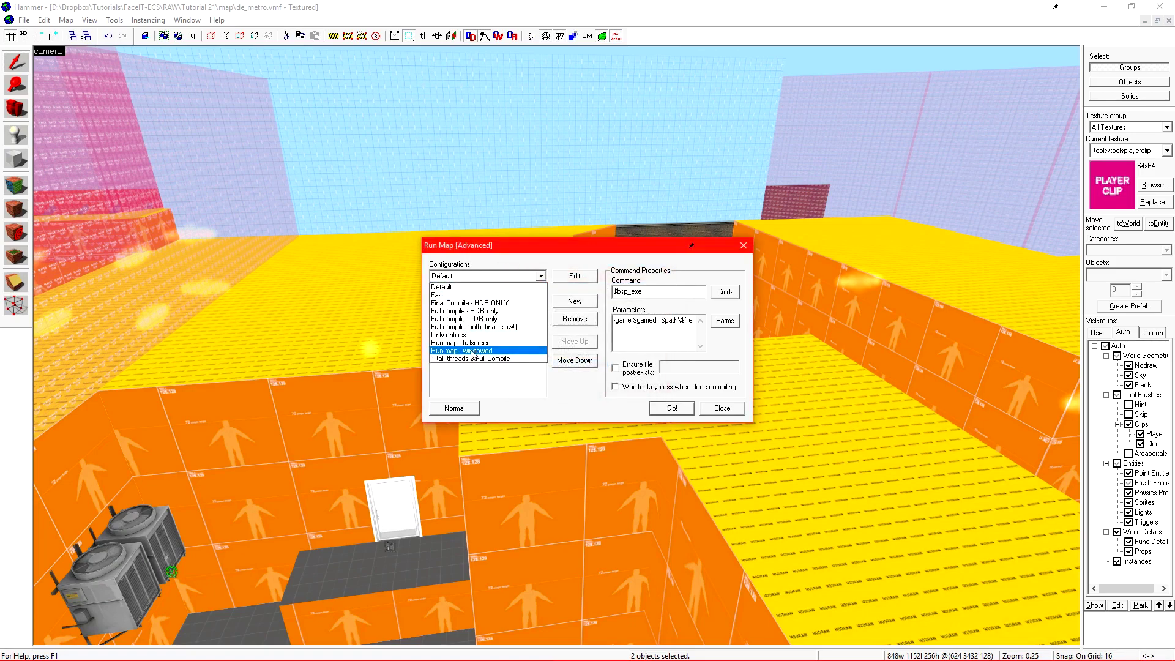
click(482, 304)
click(521, 320)
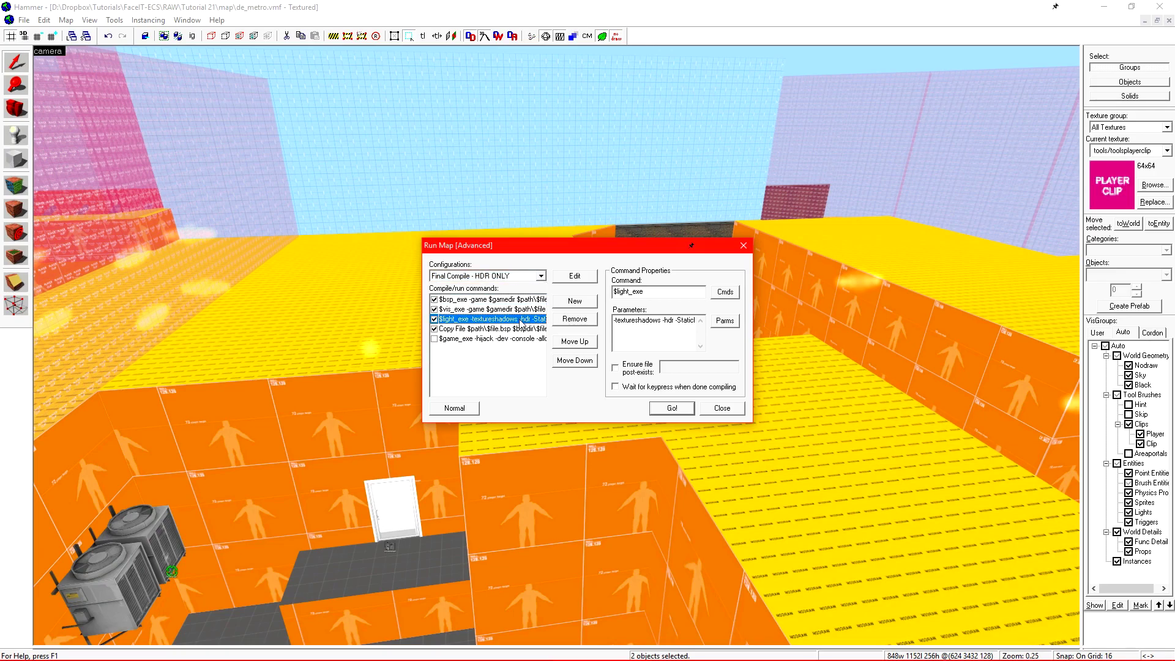
click(620, 324)
text(-final)
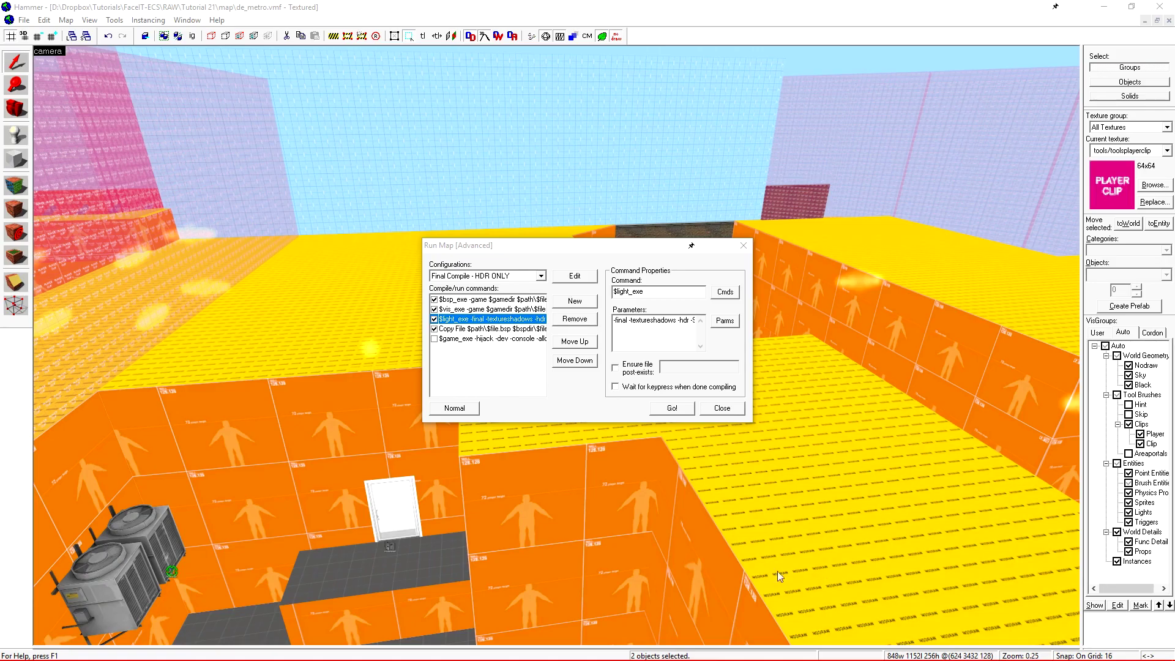
click(670, 407)
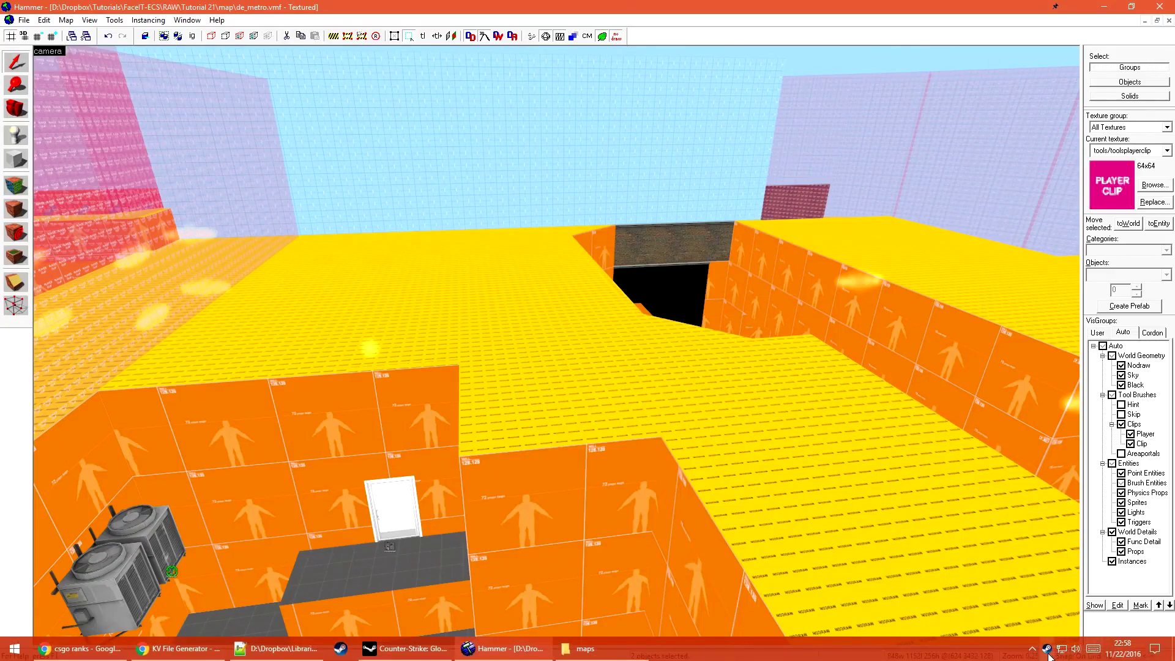
- Switch to the running CS:GO and load de_metro with the console command 'map de_metro'
right_click(1046, 655)
click(982, 475)
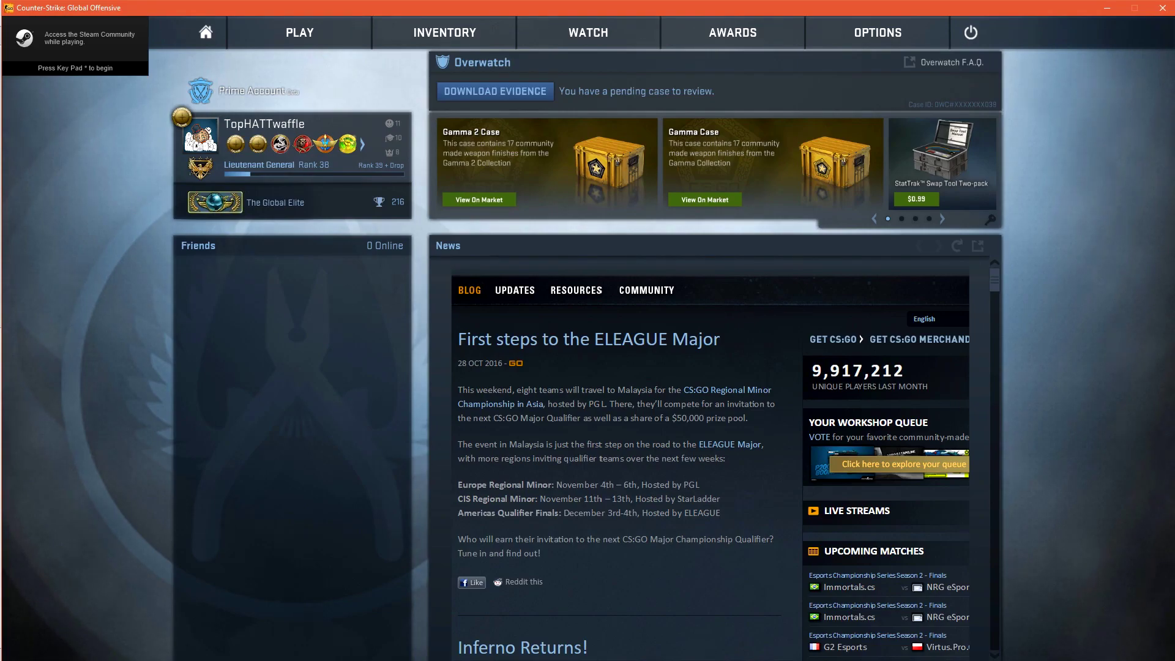
key(grave)
text(map me)
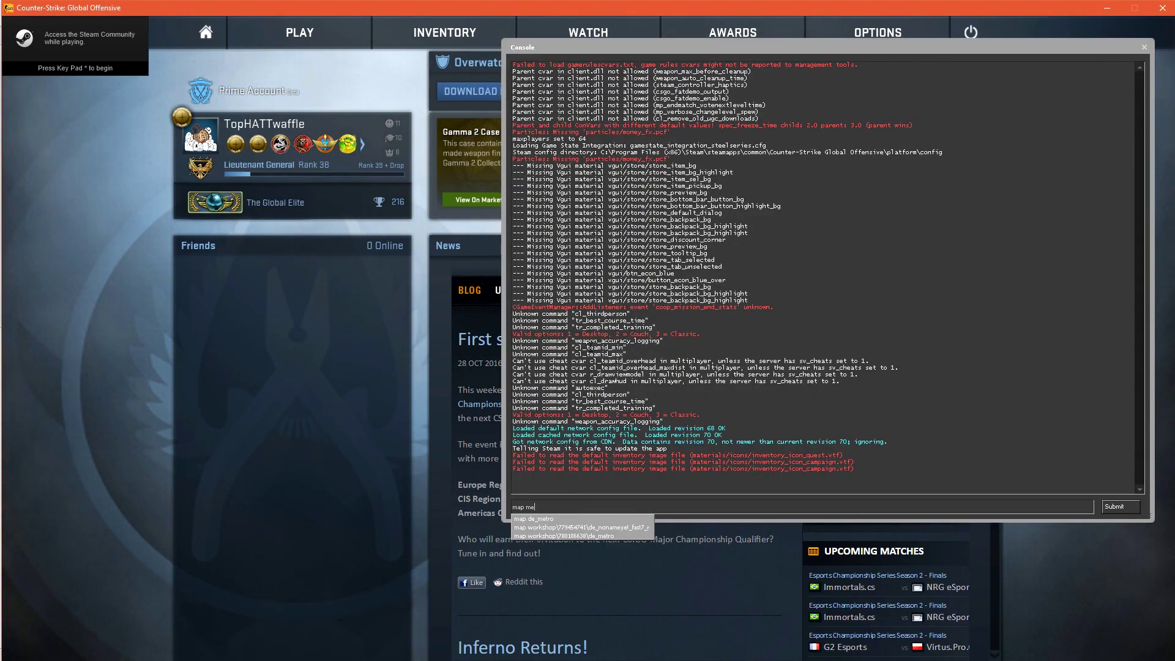
key(Down)
key(Return)
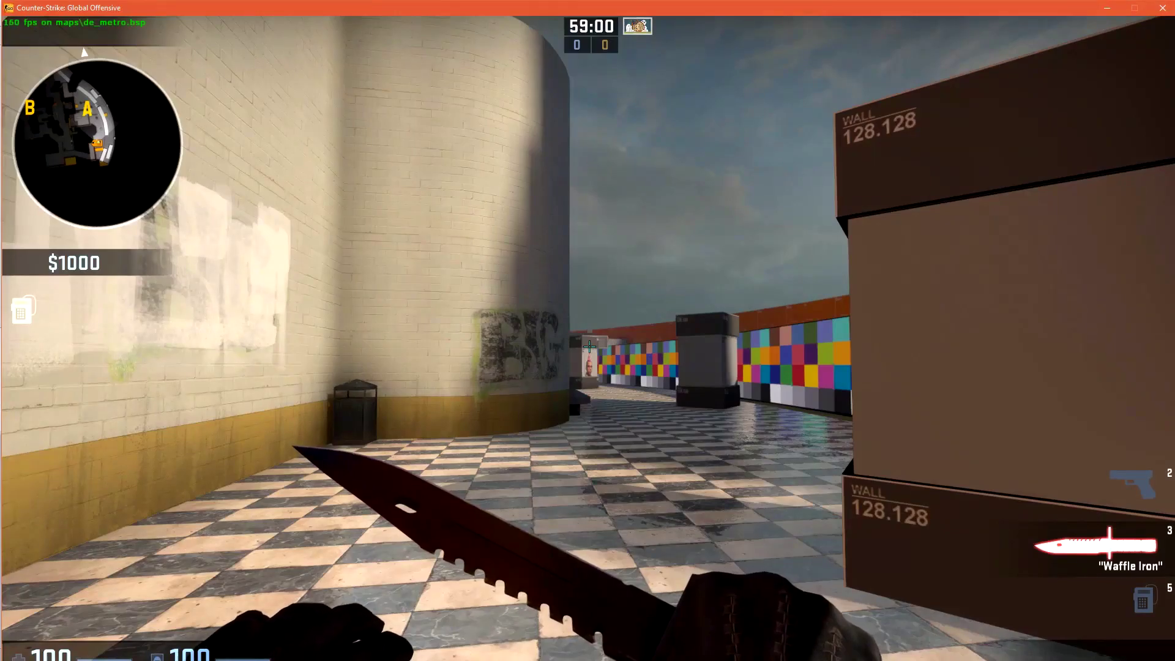
- Walk forward through de_metro and enable 'r_showenvcubemap 1' in the console
key(w)
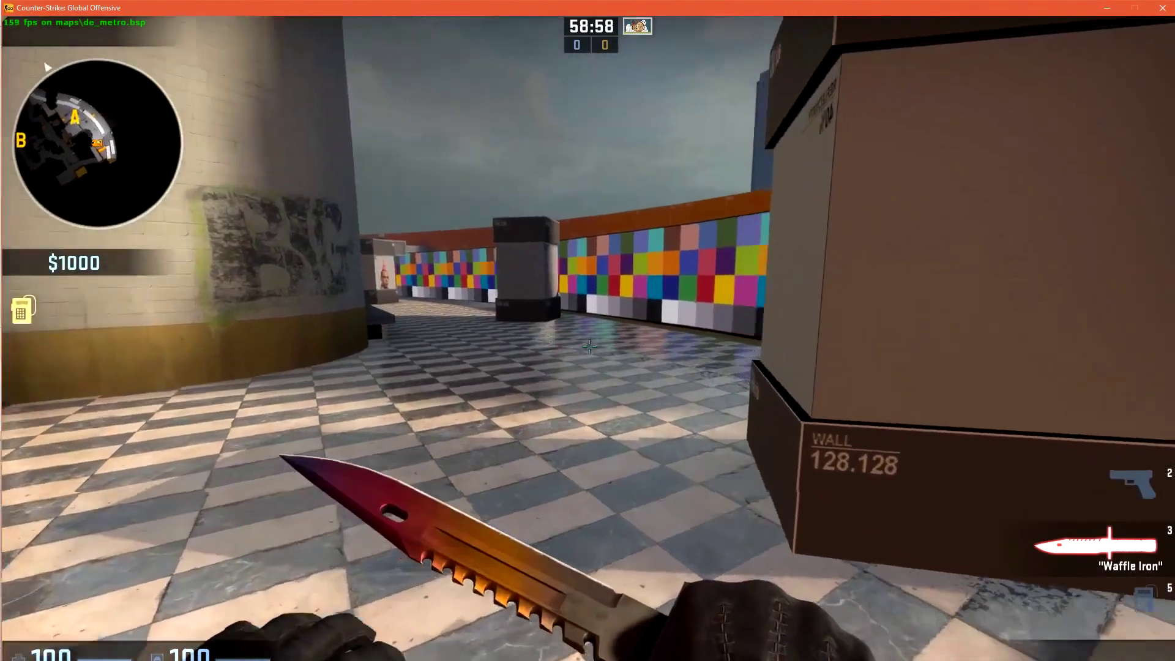
key(w)
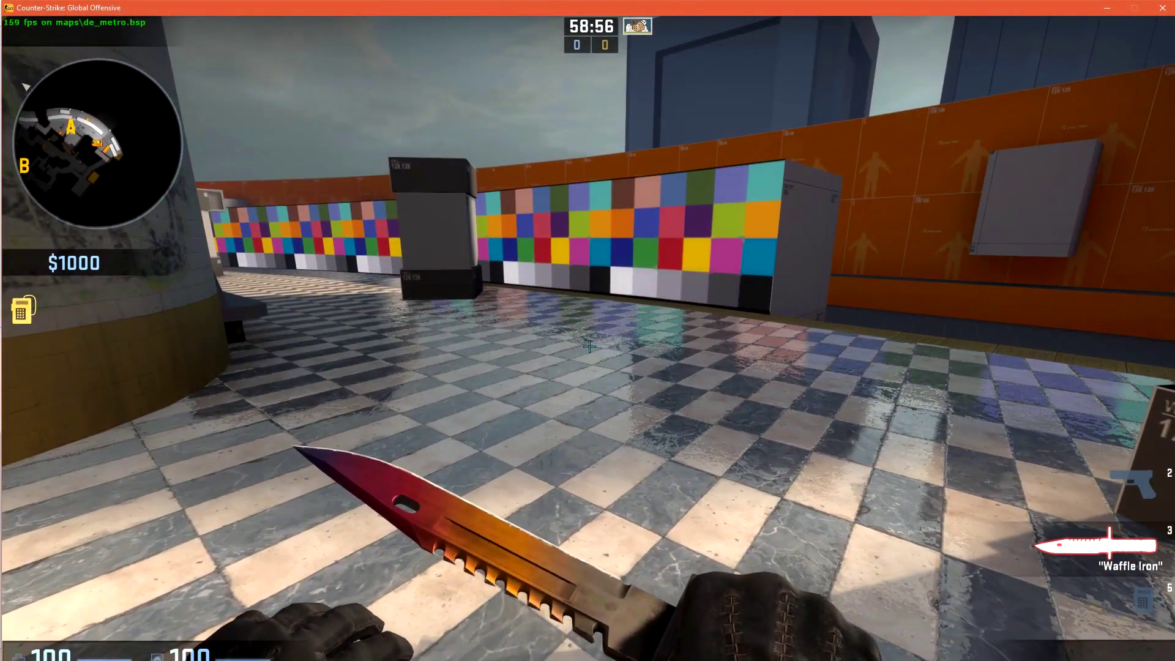
key(w)
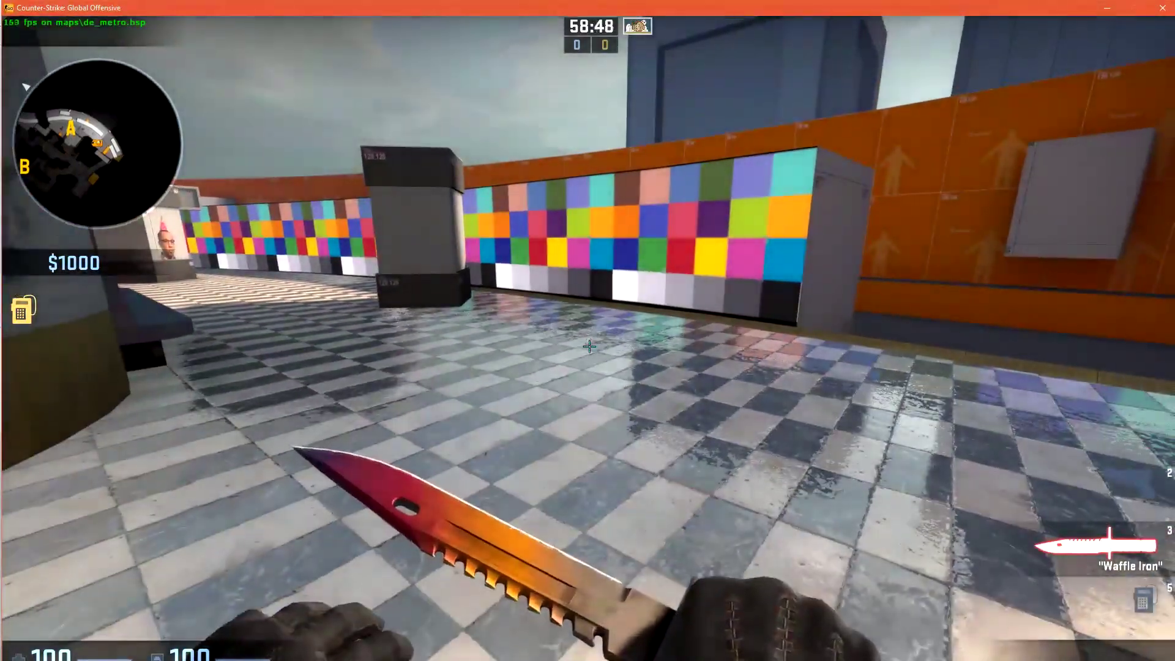
key(grave)
text(r_s)
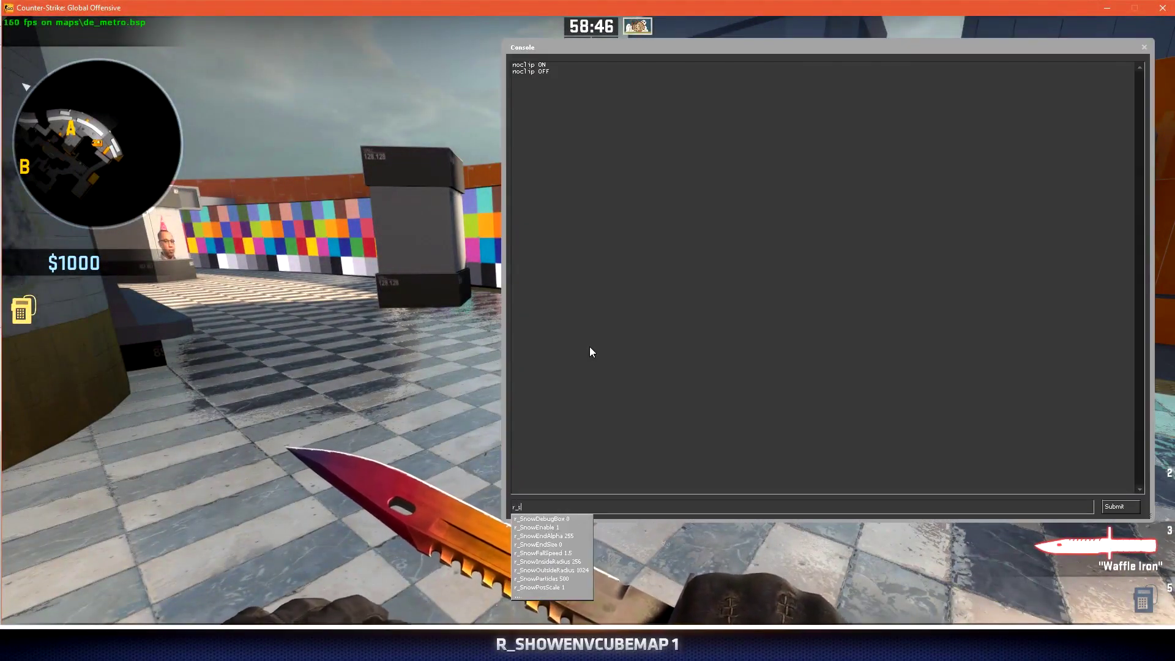
text(howenvcubemap 1)
key(Return)
key(grave)
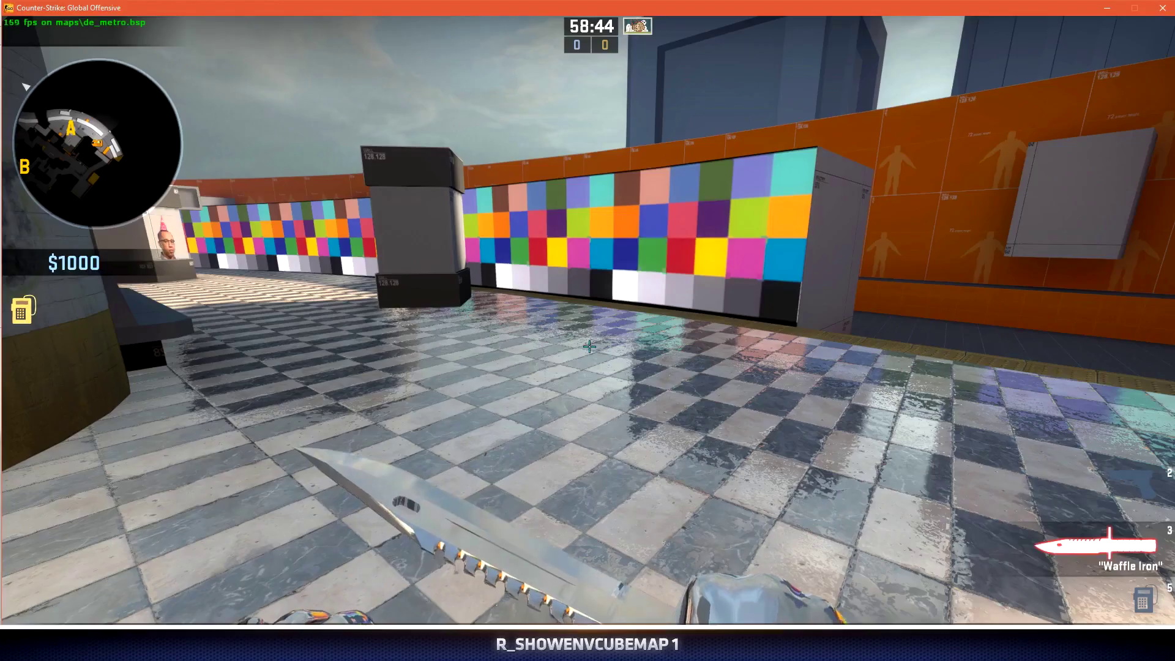
- Switch to the pistol and C4 to inspect cubemap reflections while walking past the boxes
key(2)
key(5)
key(w)
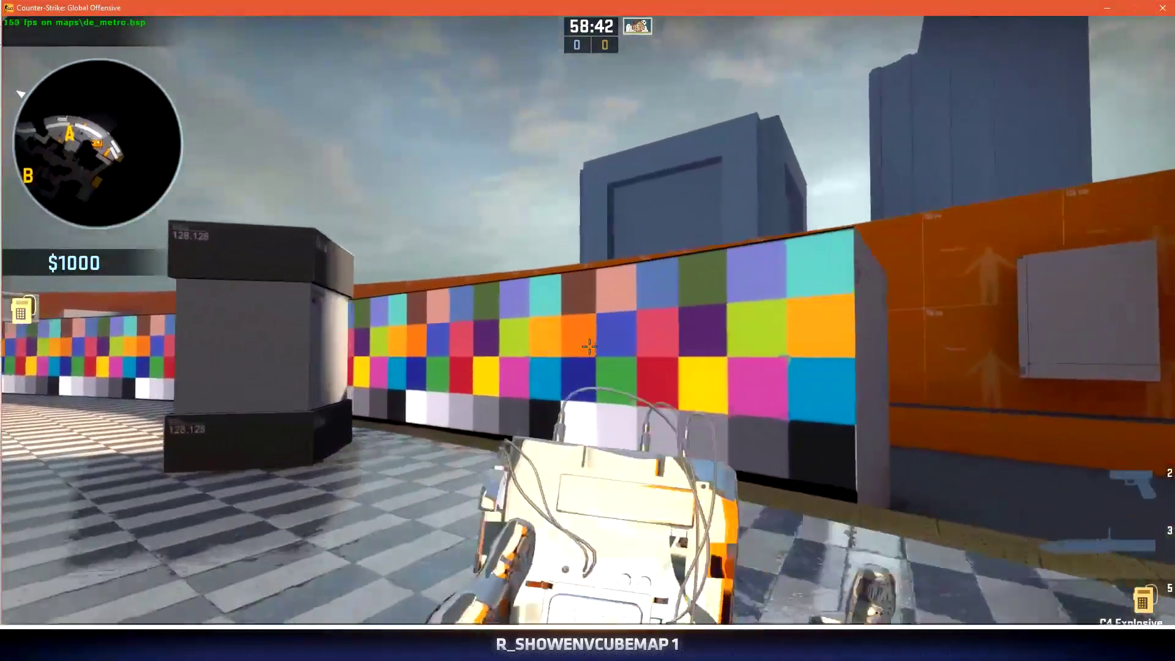
key(w)
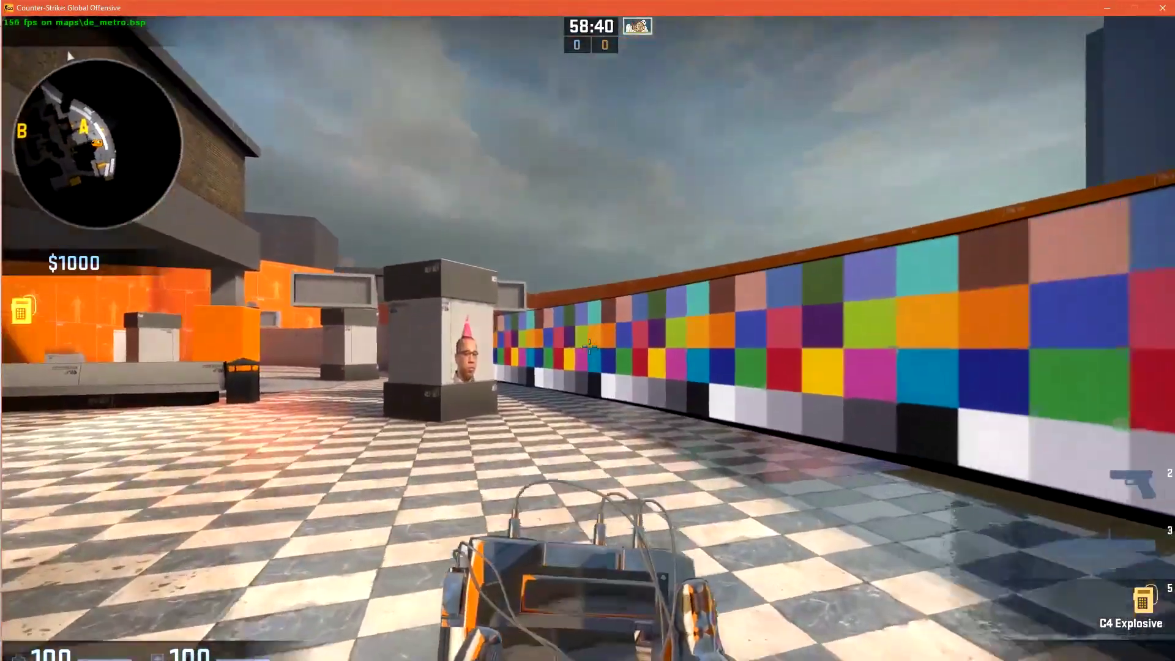
key(w)
- Quit the game with the console command 'exit'
key(grave)
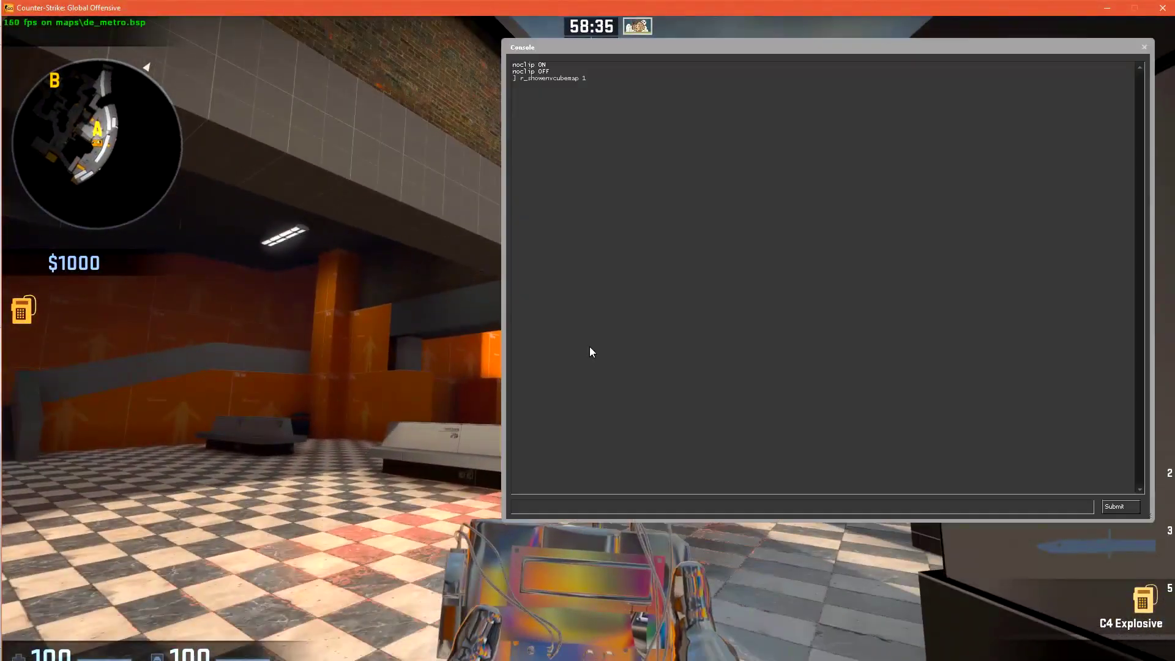
text(exit)
key(Return)
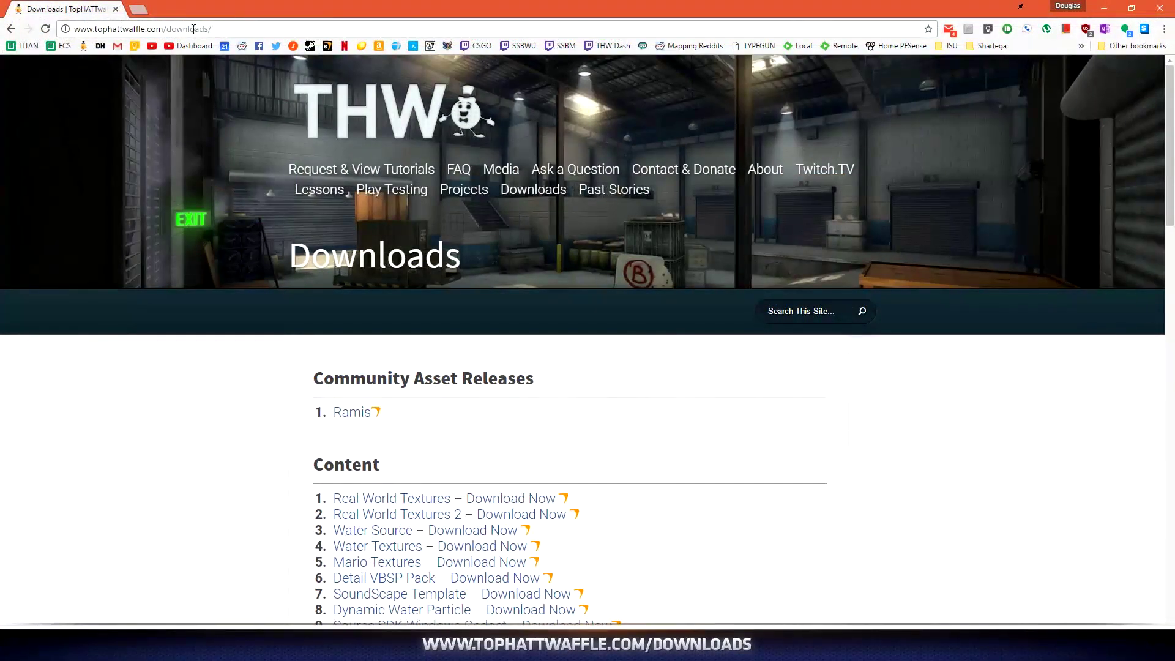
- Find 'vide' on the Downloads page to reach the VIDE entry under Tools
key(ctrl+f)
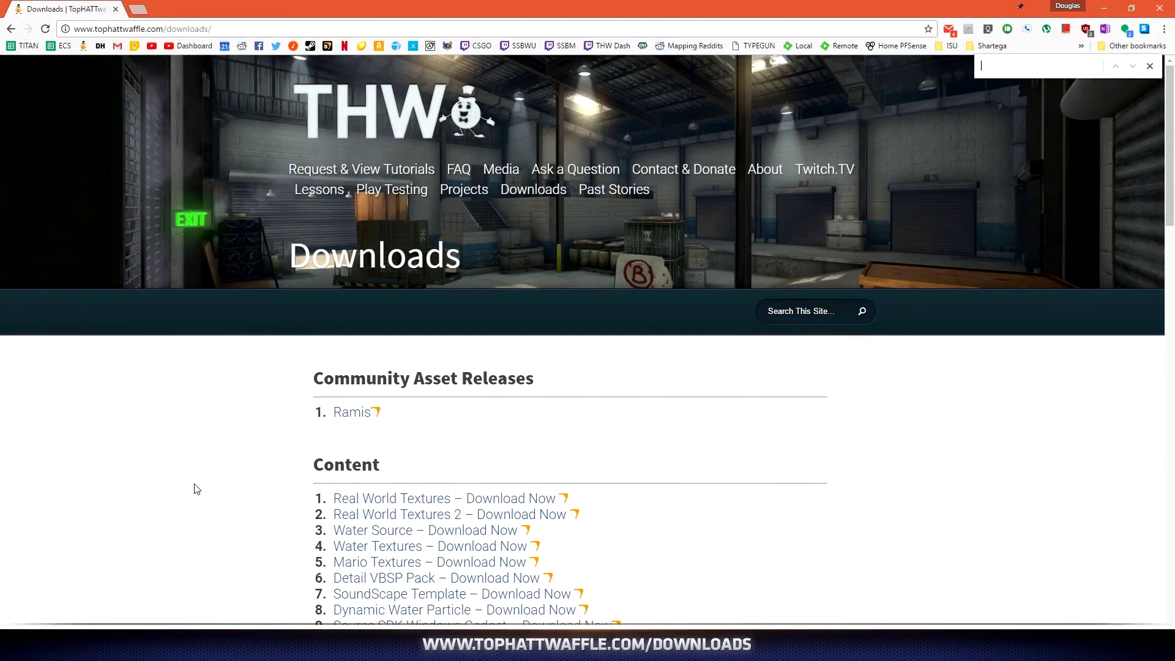
text(vide)
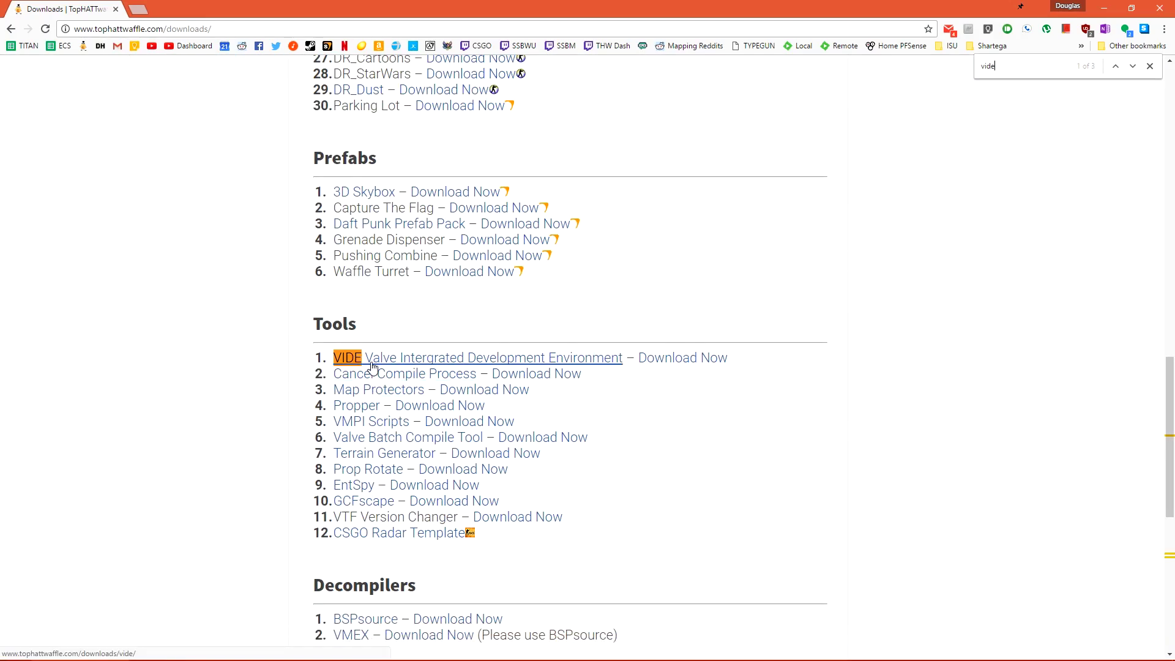
- Download and save VIDE_0_45b.zip, then extract it on the Desktop to VIDE_0_45b\ with 7-Zip
click(688, 362)
click(631, 420)
key(super+e)
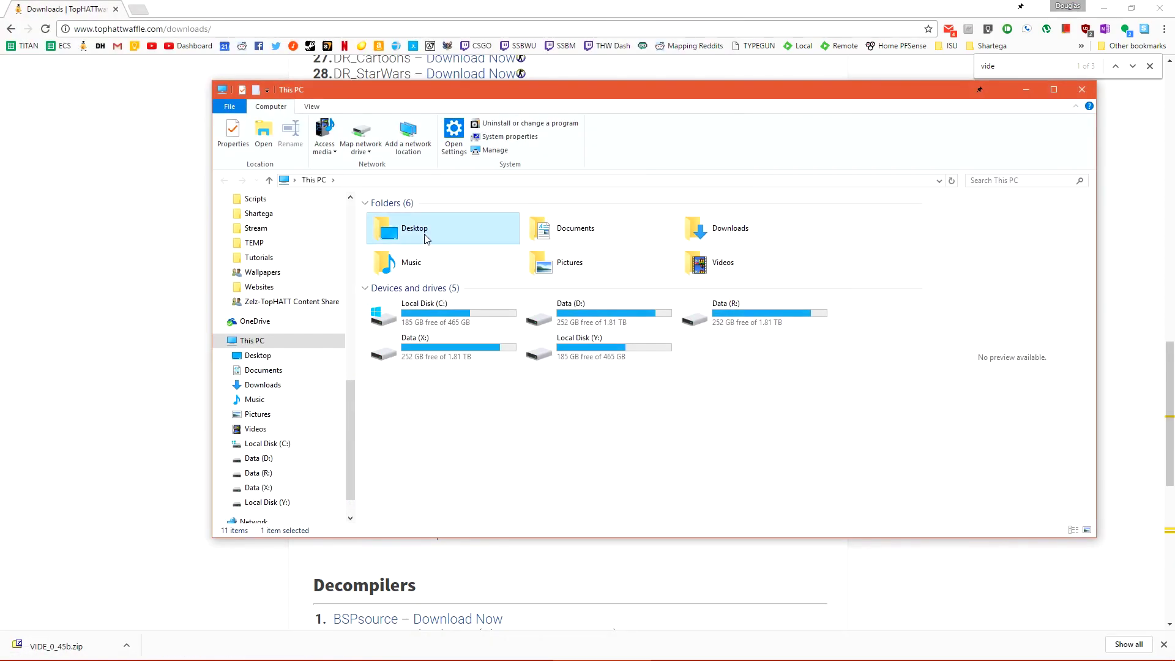
double_click(394, 231)
click(484, 231)
right_click(480, 230)
mouse_move(531, 302)
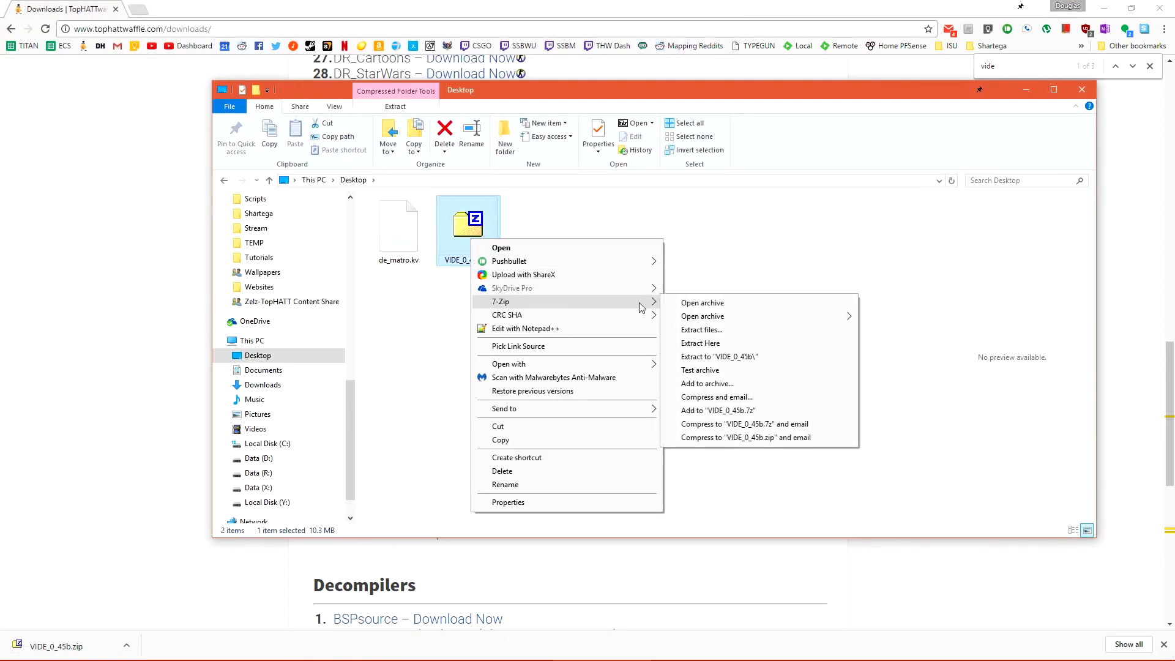
click(752, 355)
- Launch VIDE.exe from the extracted VIDE_0_45b\VIDE folder
double_click(549, 227)
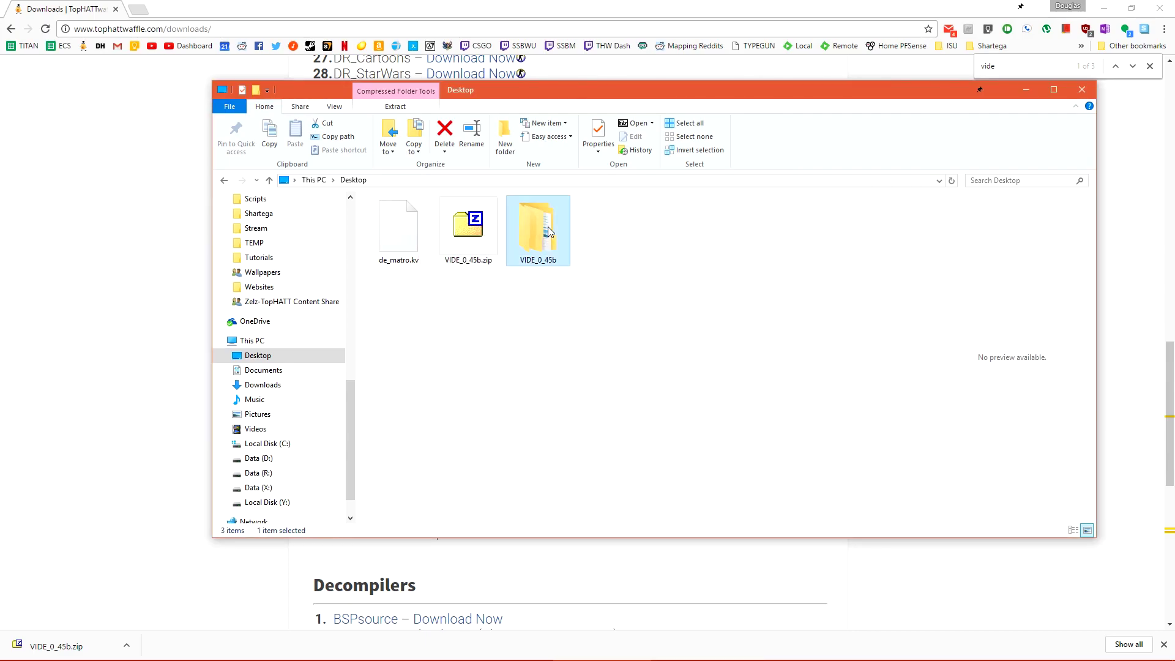
double_click(398, 230)
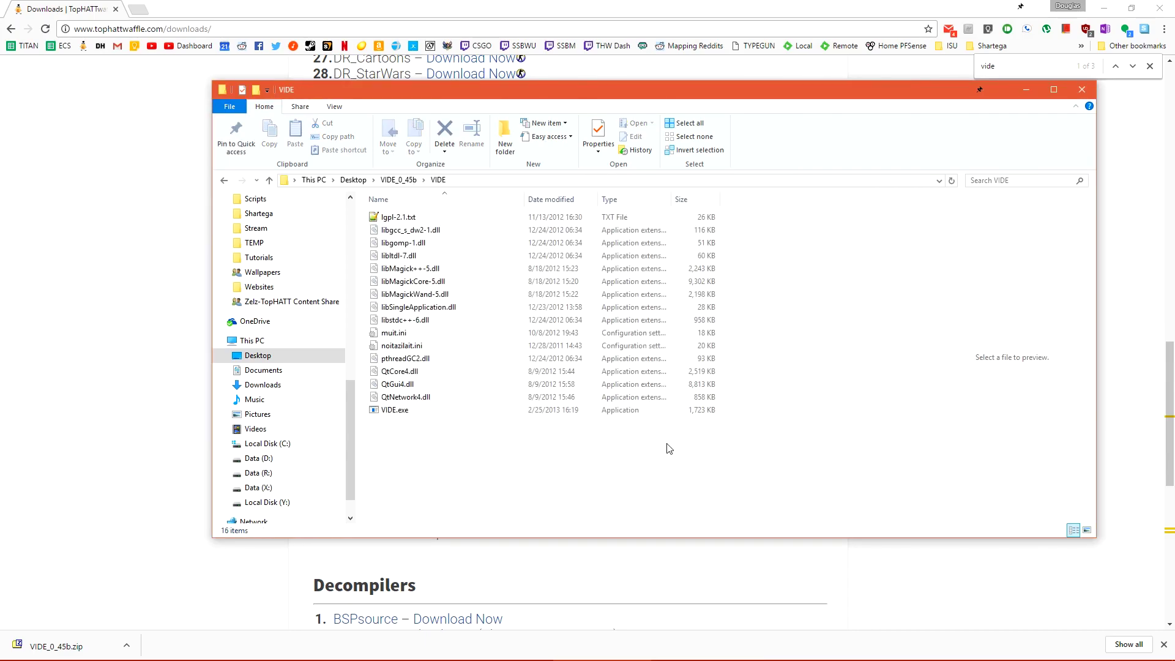
double_click(420, 414)
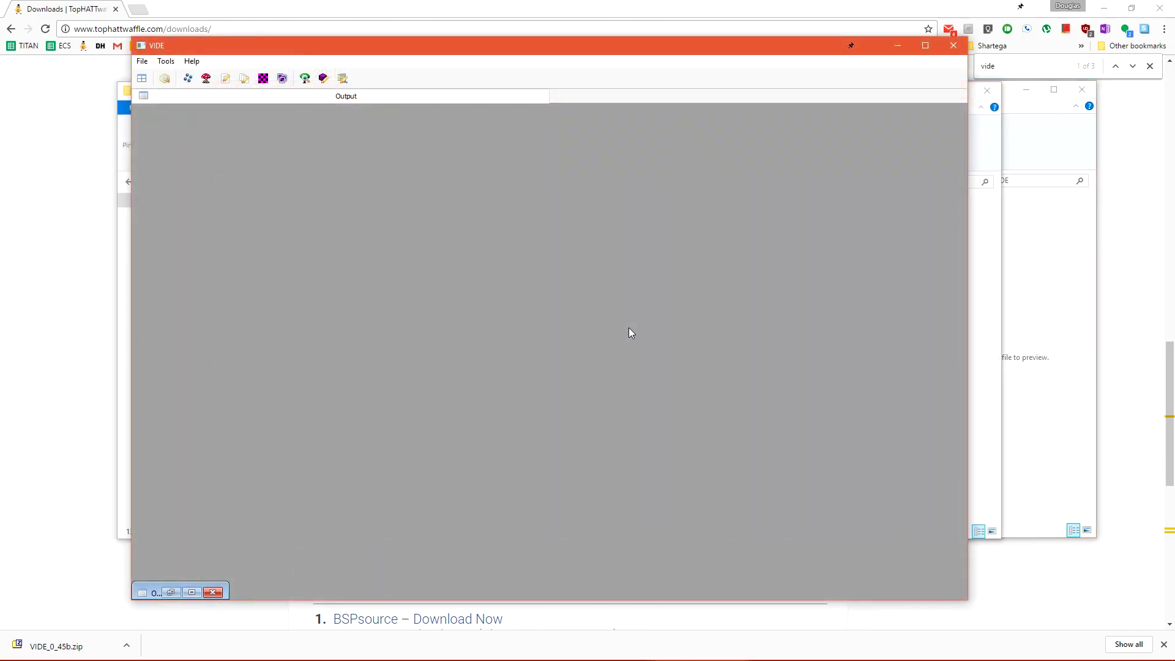
- Load de_metro.bsp from csgo\maps into a maximised Pakfile Lump Editor
click(349, 85)
double_click(297, 115)
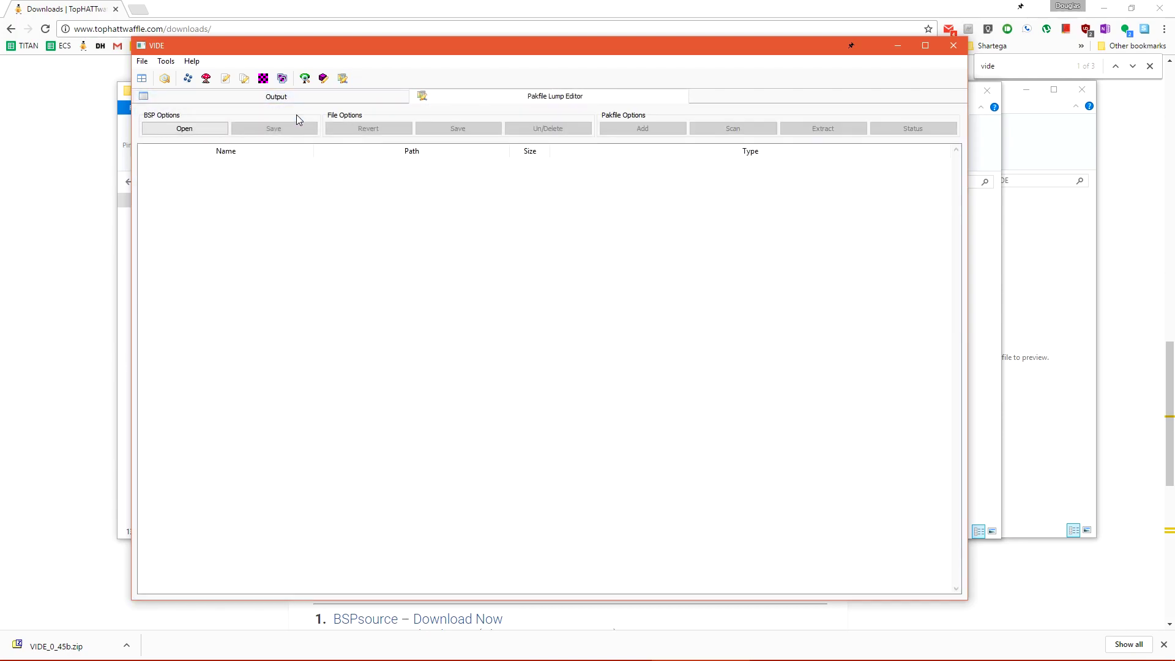
click(210, 130)
double_click(303, 154)
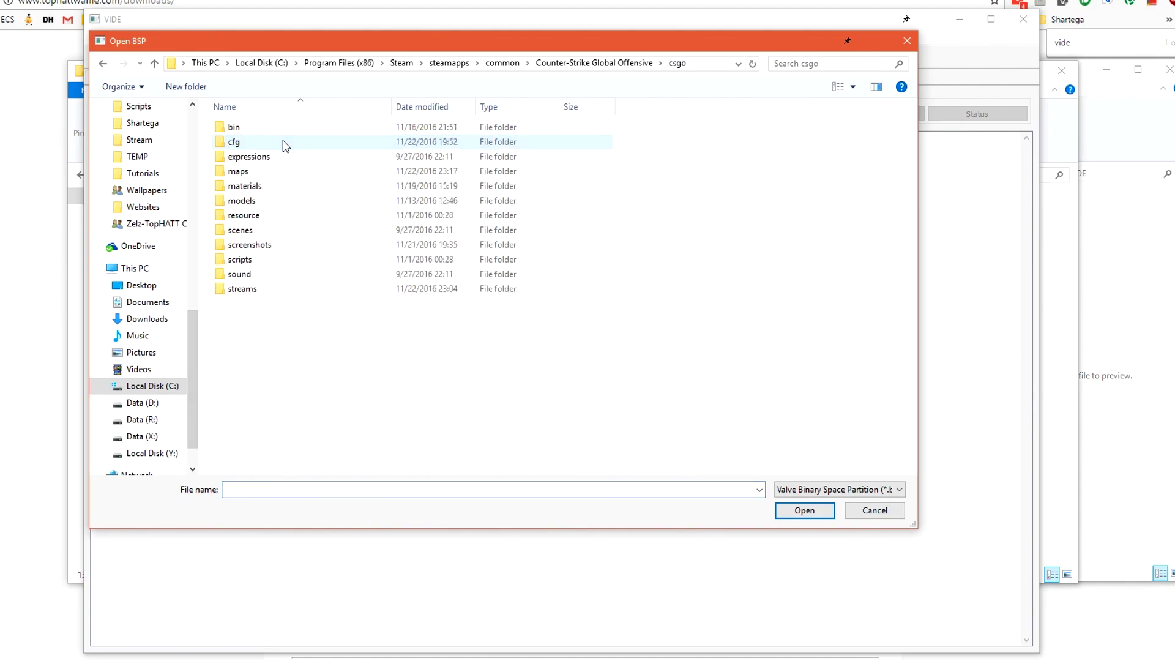
double_click(283, 176)
scroll(894, 257, down, 10)
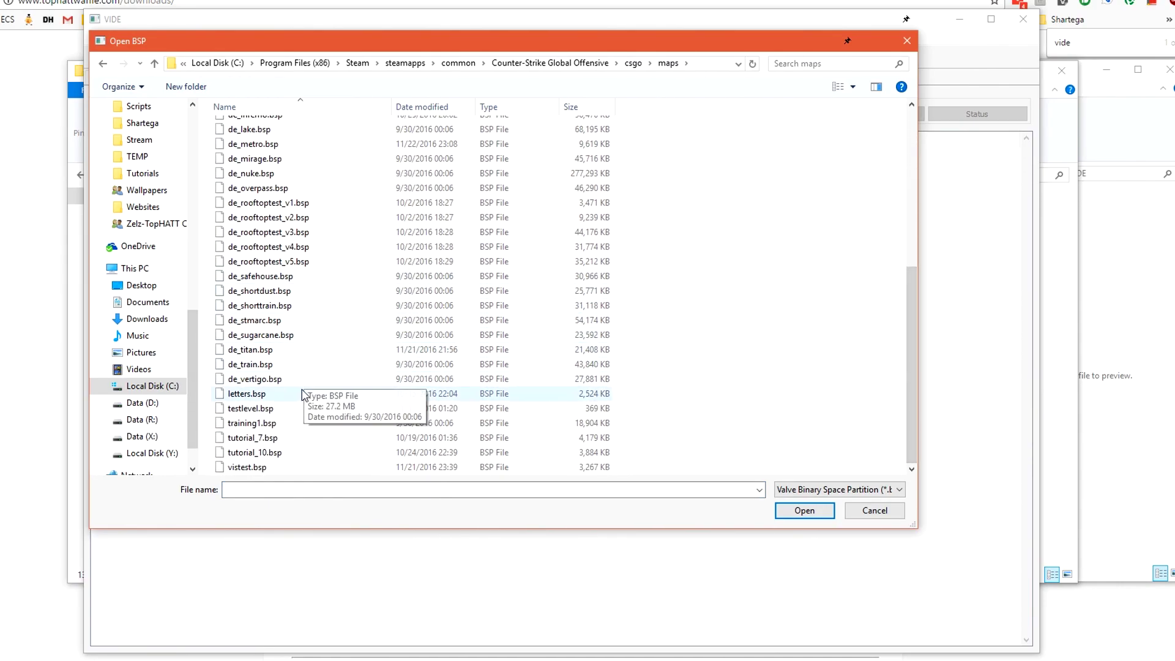
click(581, 144)
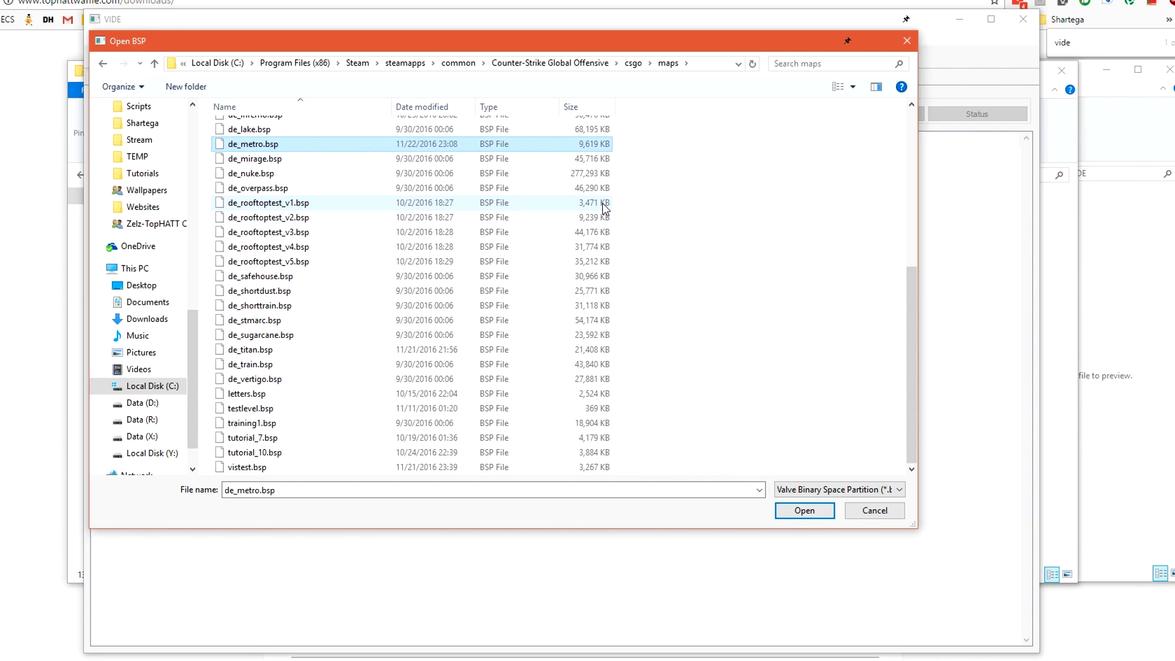
click(802, 513)
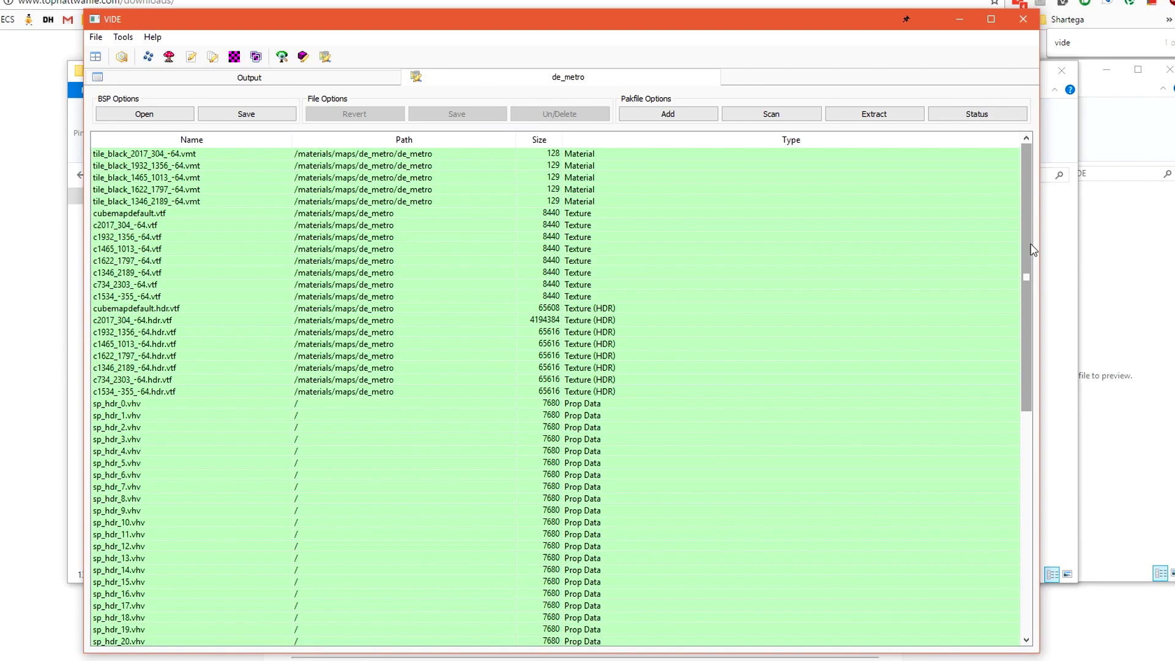
click(230, 392)
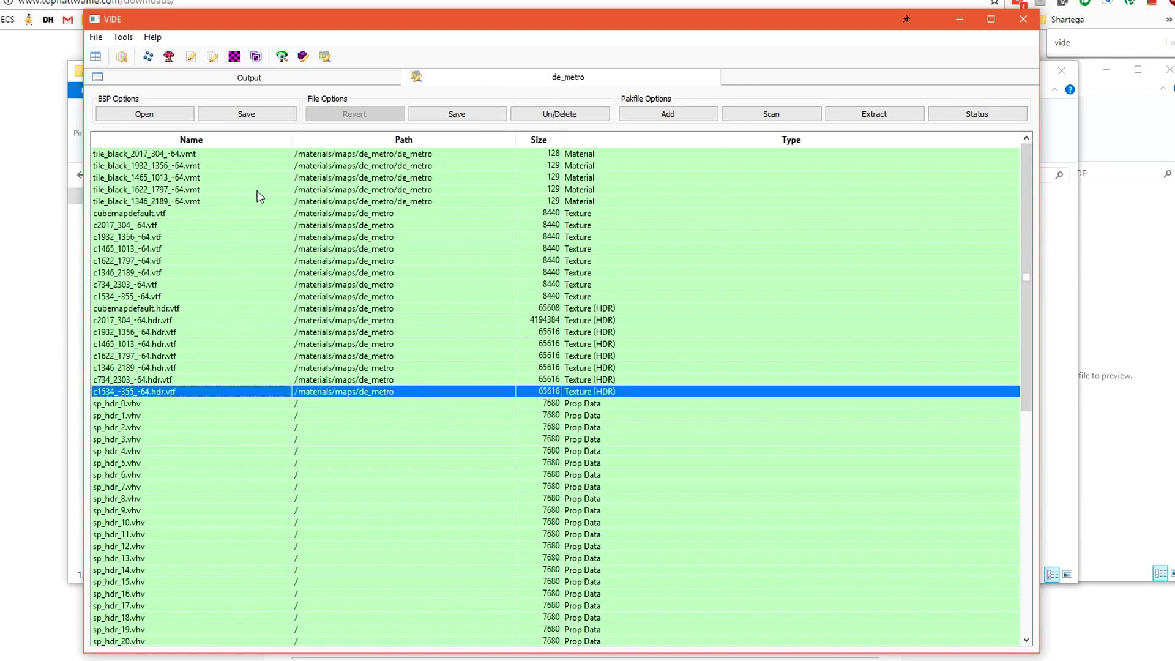
drag(1026, 230, 927, 199)
- Set the game directory to csgo, scan de_metro's content, and auto-mark its custom files
click(789, 117)
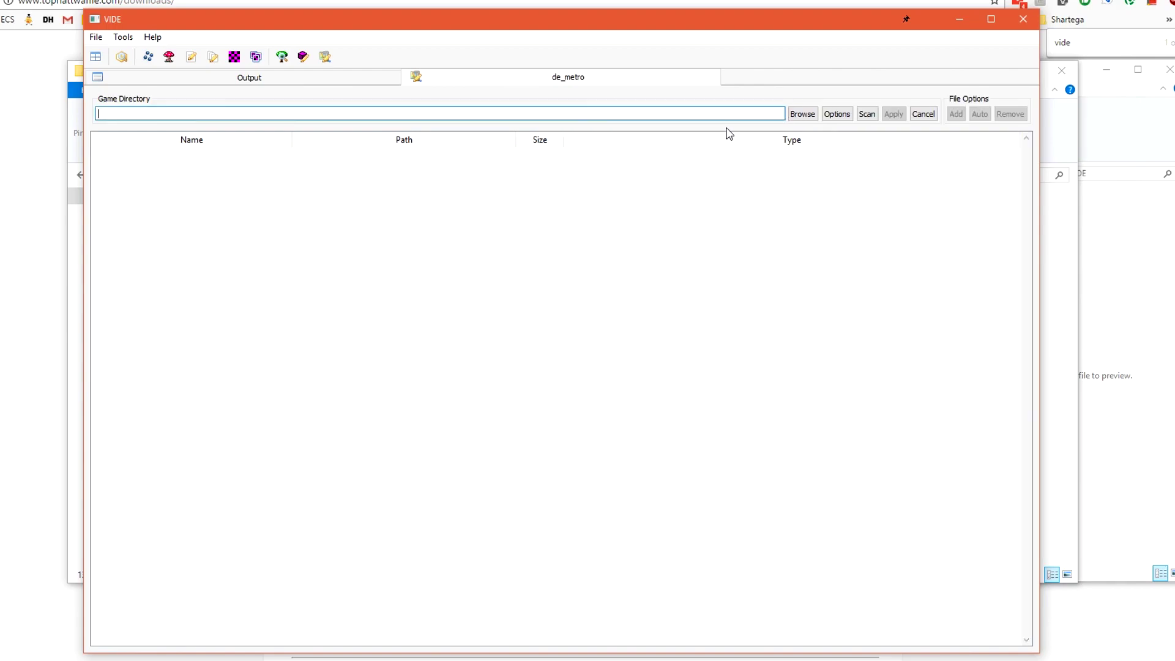
click(816, 115)
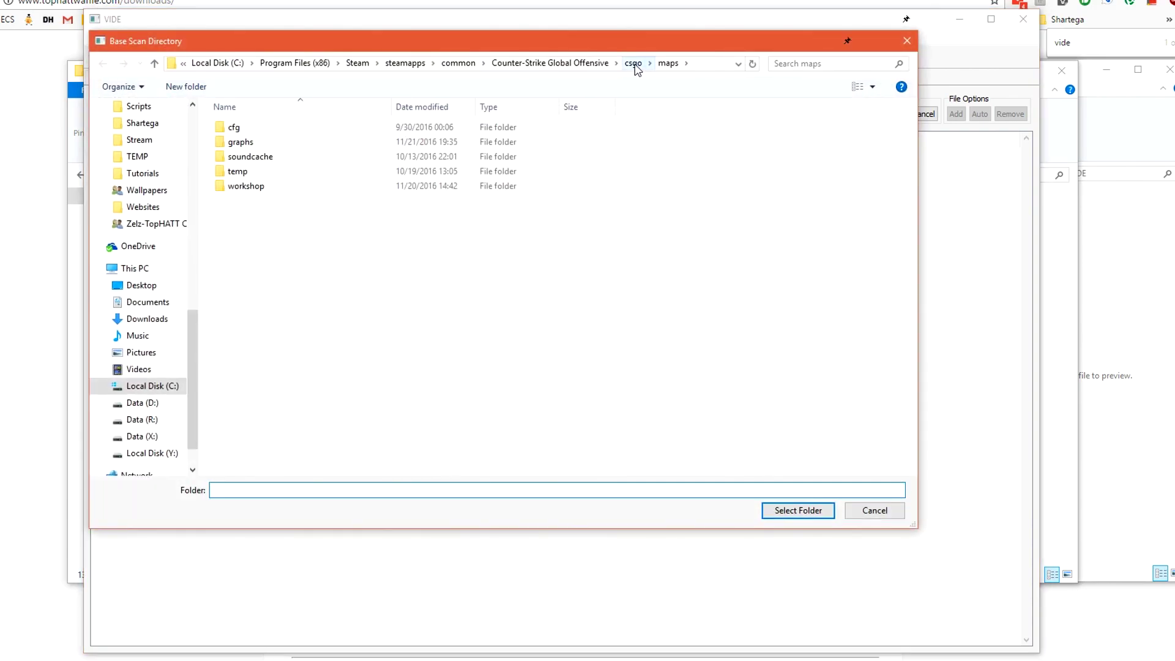
click(634, 65)
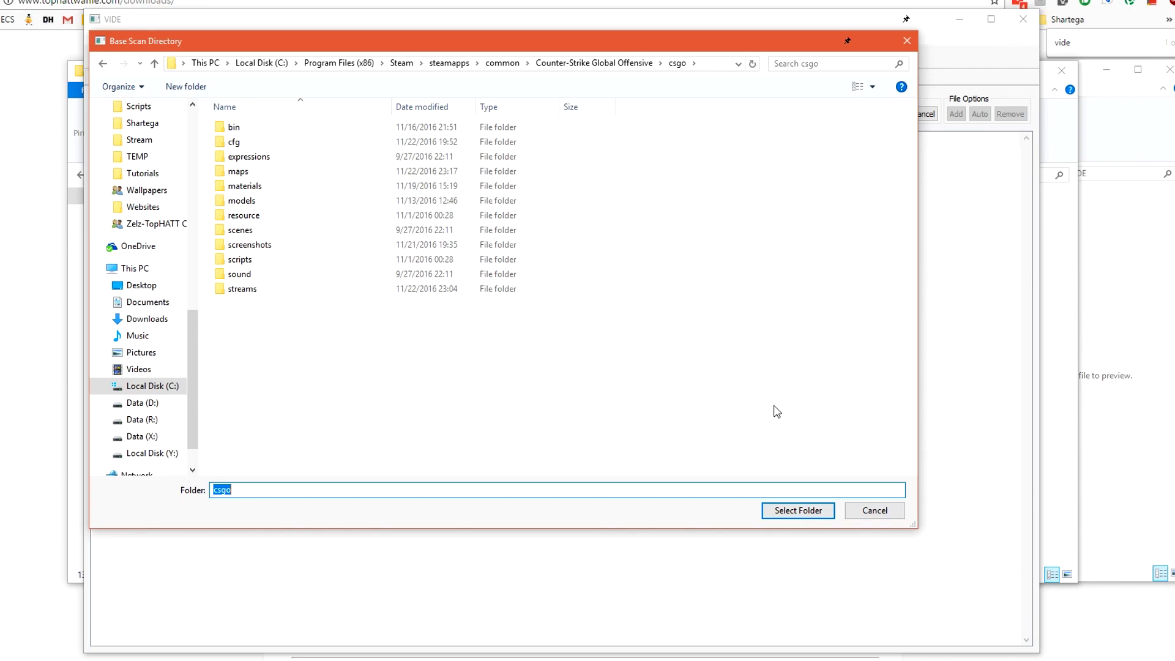
click(798, 512)
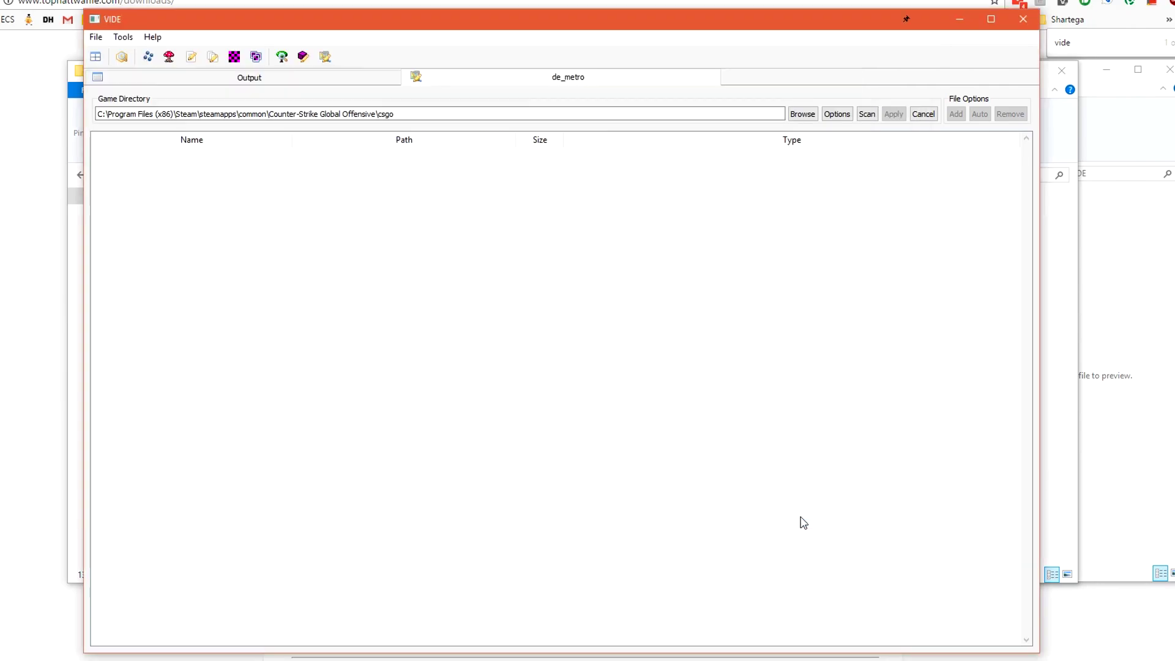
click(874, 117)
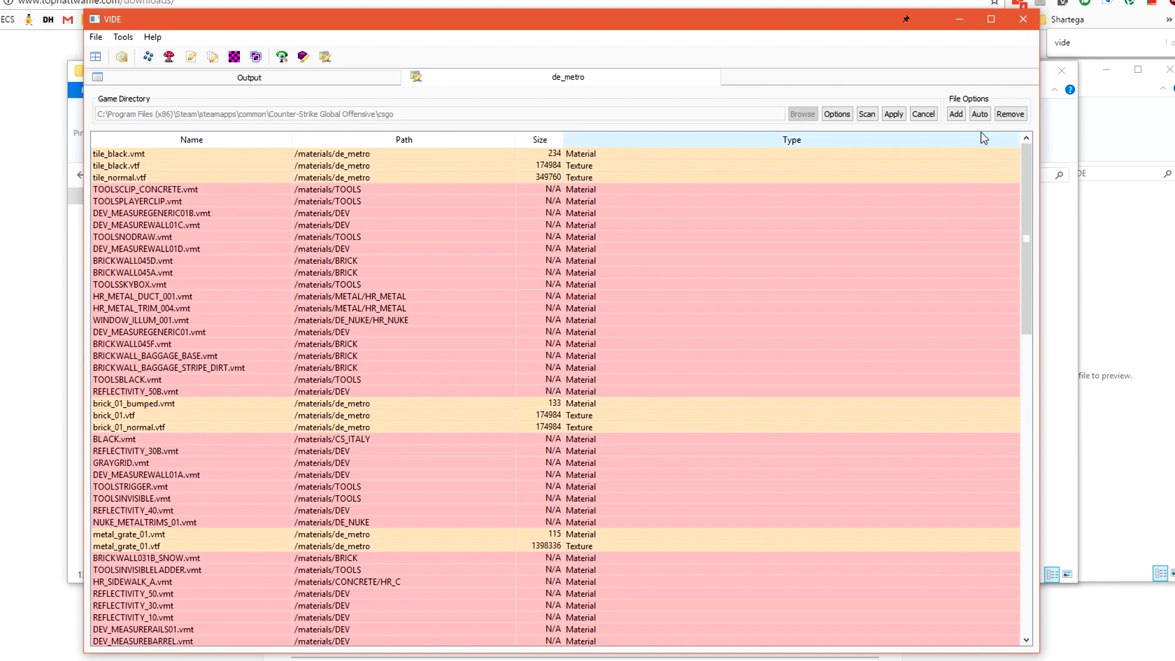
click(974, 115)
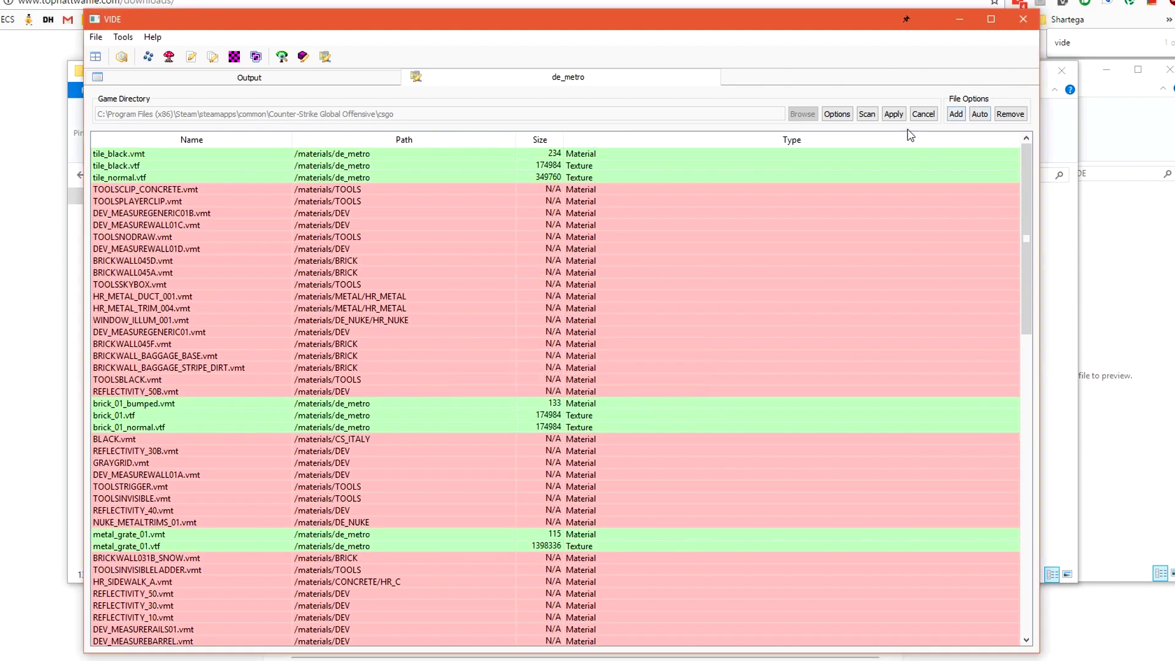
- Apply the marked custom files, including de_metro.nav, .ain and .txt, to the pakfile list
click(894, 116)
scroll(569, 439, down, 15)
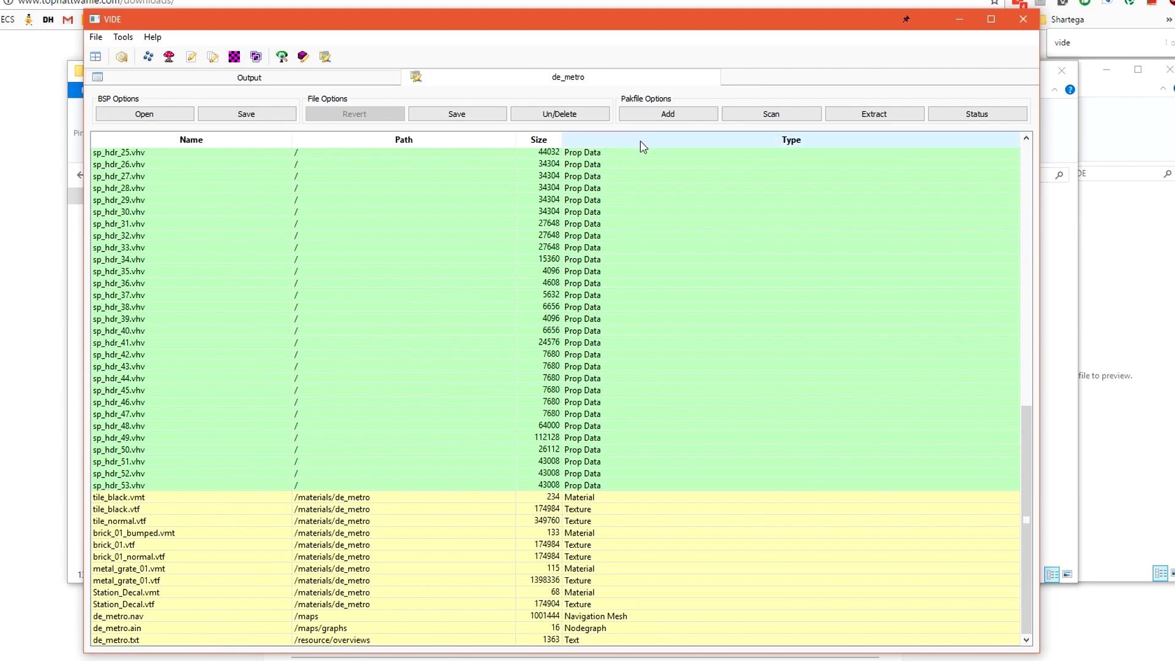
click(667, 116)
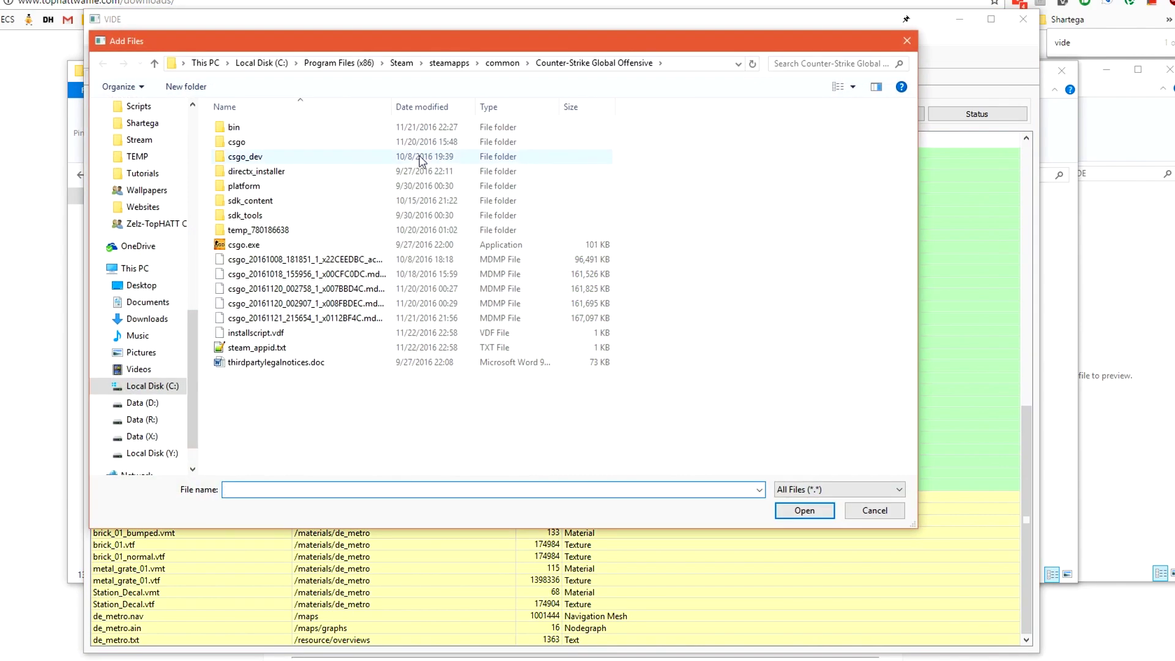
- Select de_metro.txt and the three de_metro radar images from csgo\resource\overviews
double_click(328, 142)
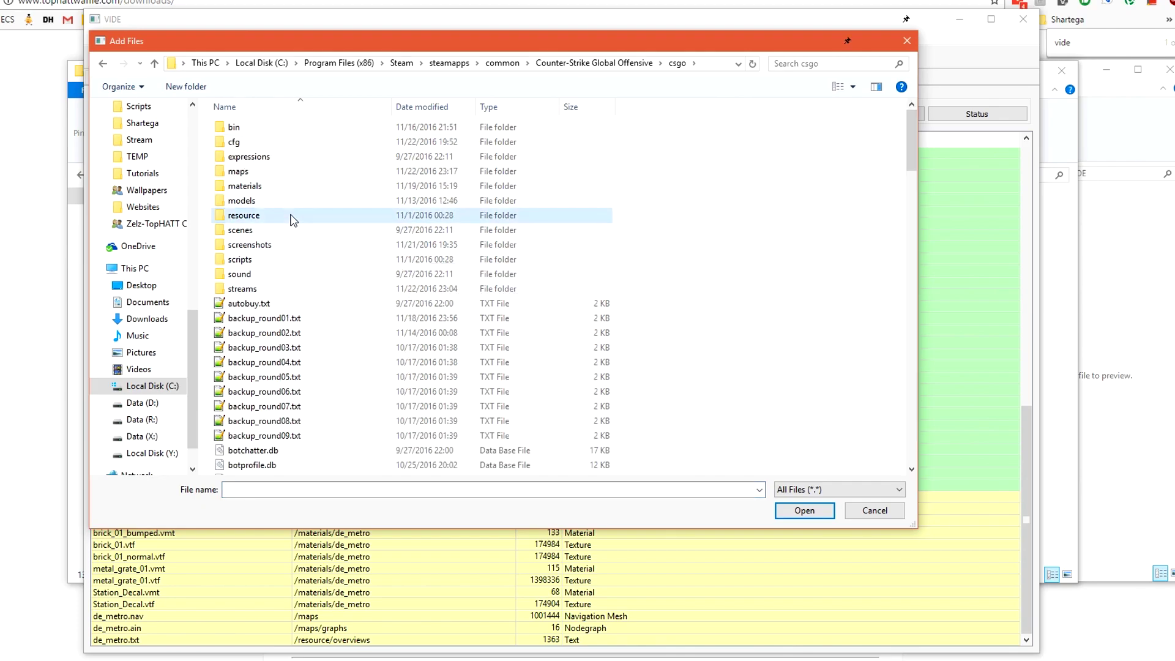
double_click(288, 217)
double_click(268, 143)
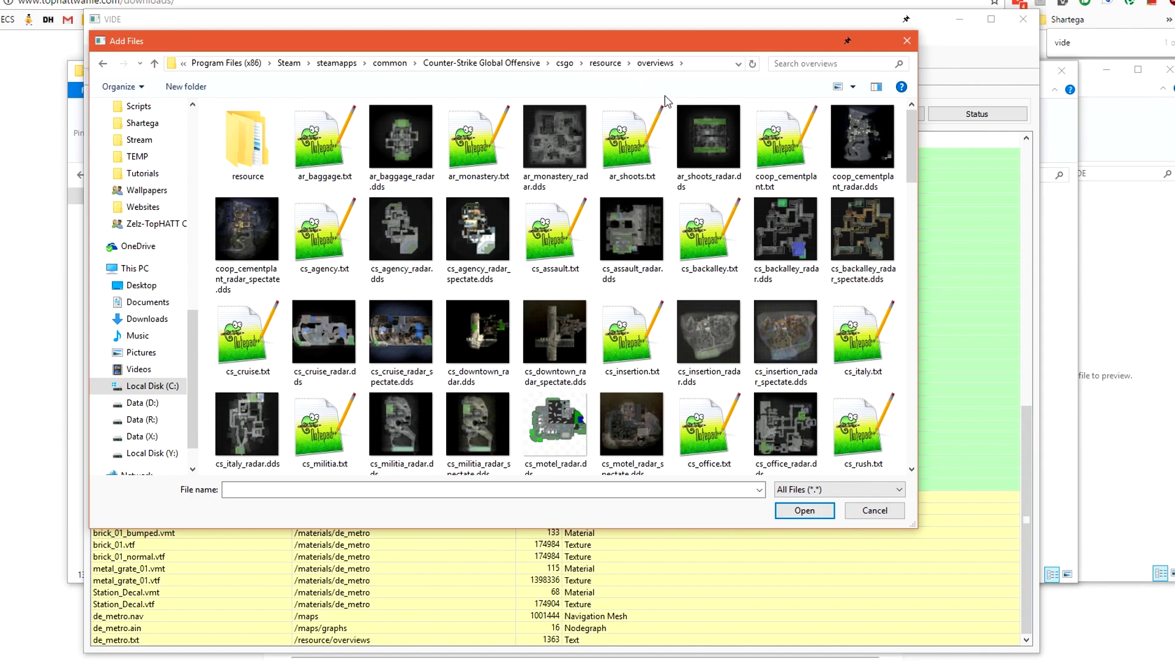
drag(912, 158, 939, 284)
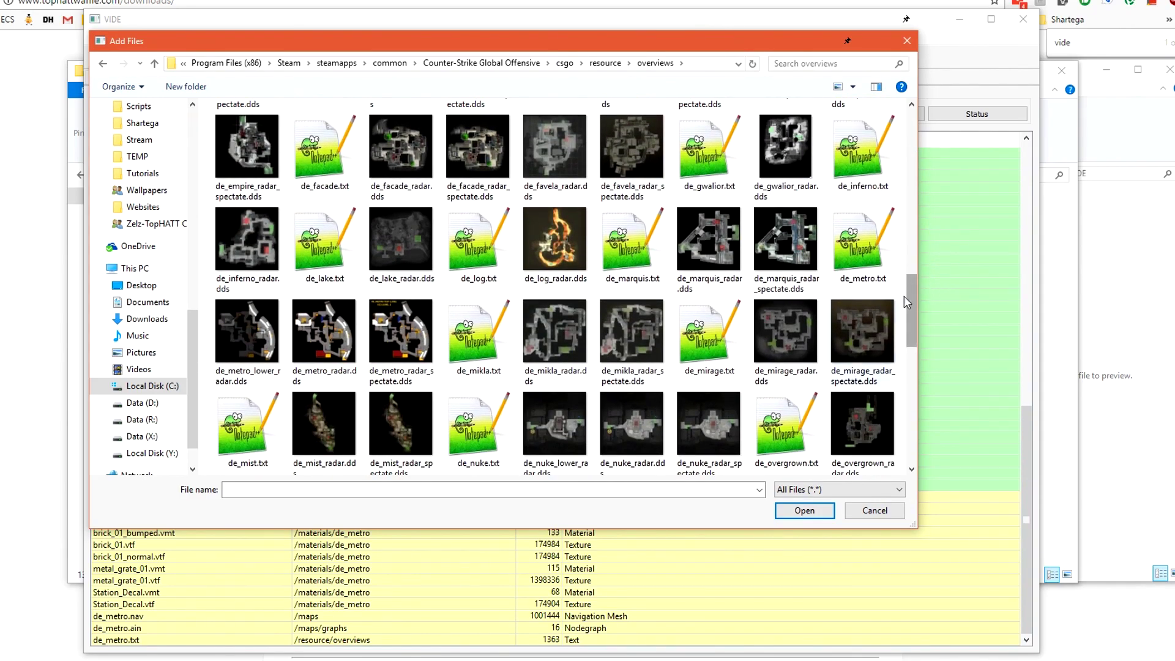
click(863, 245)
shift+click(401, 341)
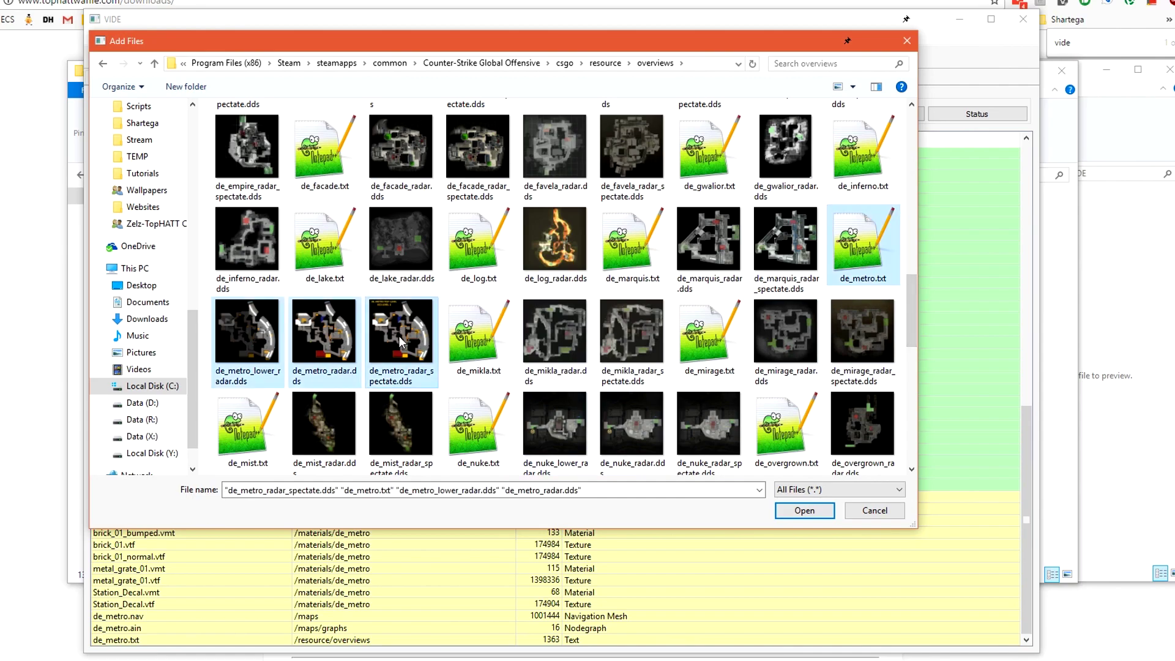
click(803, 510)
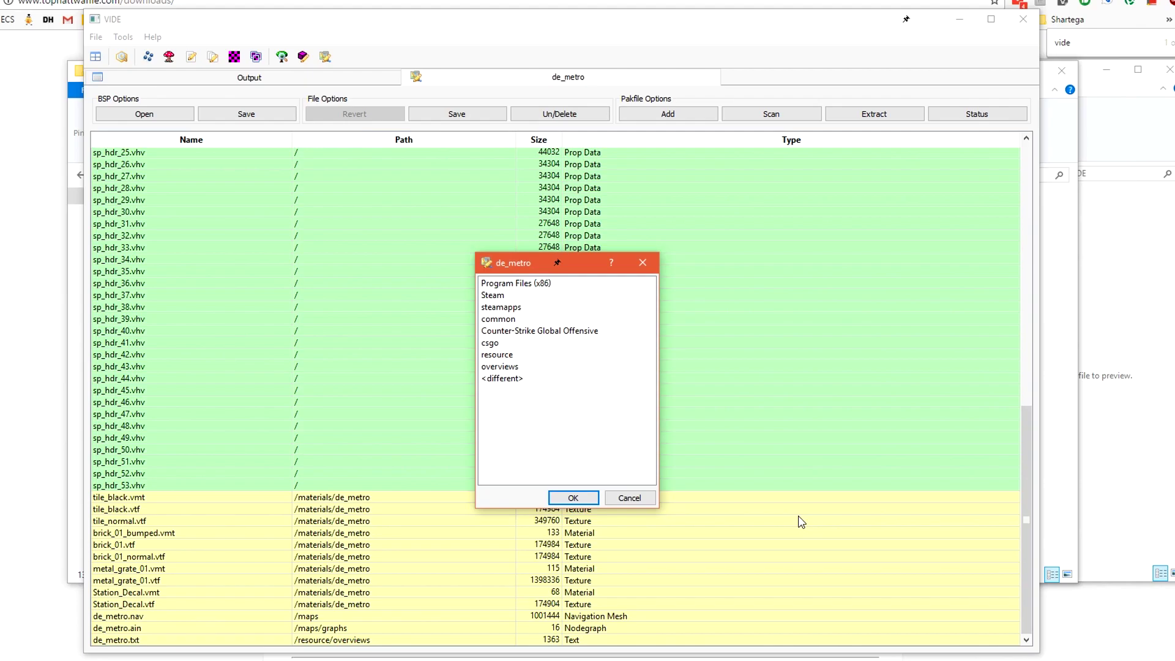
- Set their relative path to resource\overviews and overwrite existing copies with Yes to All
click(650, 503)
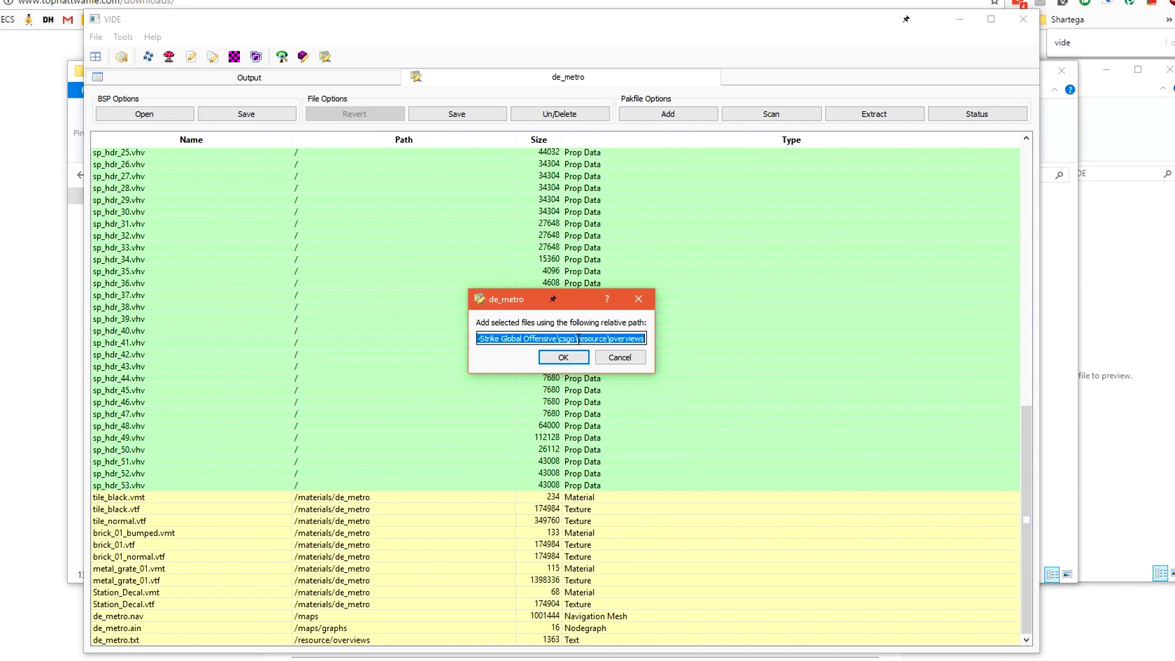
drag(578, 338, 478, 338)
key(BackSpace)
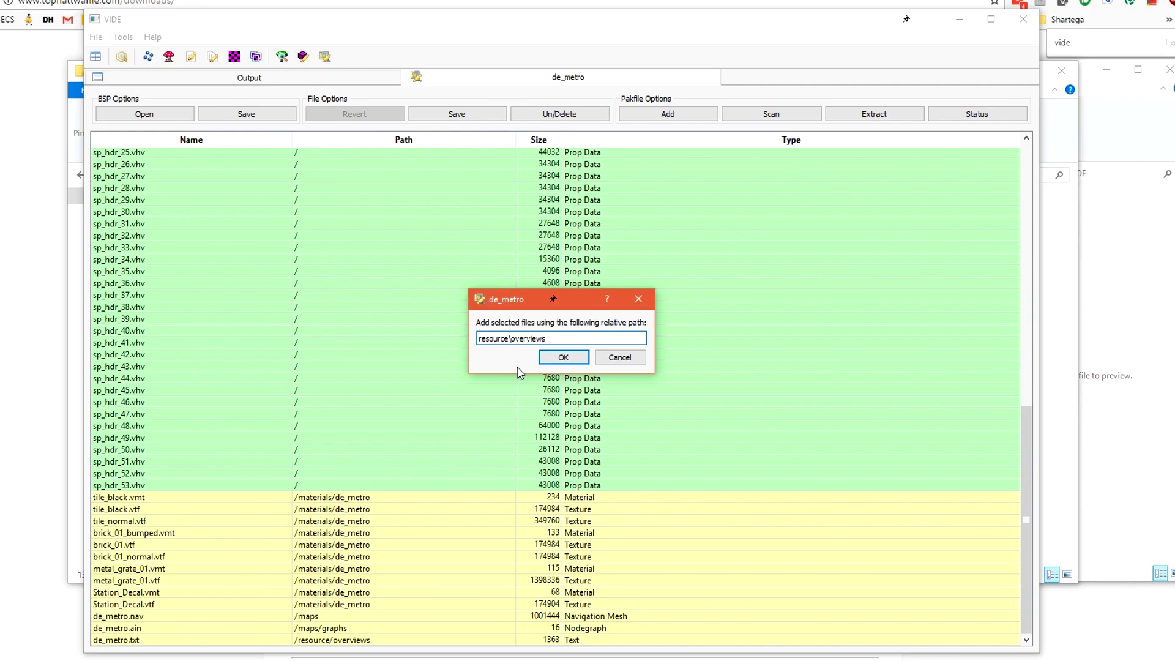
click(554, 358)
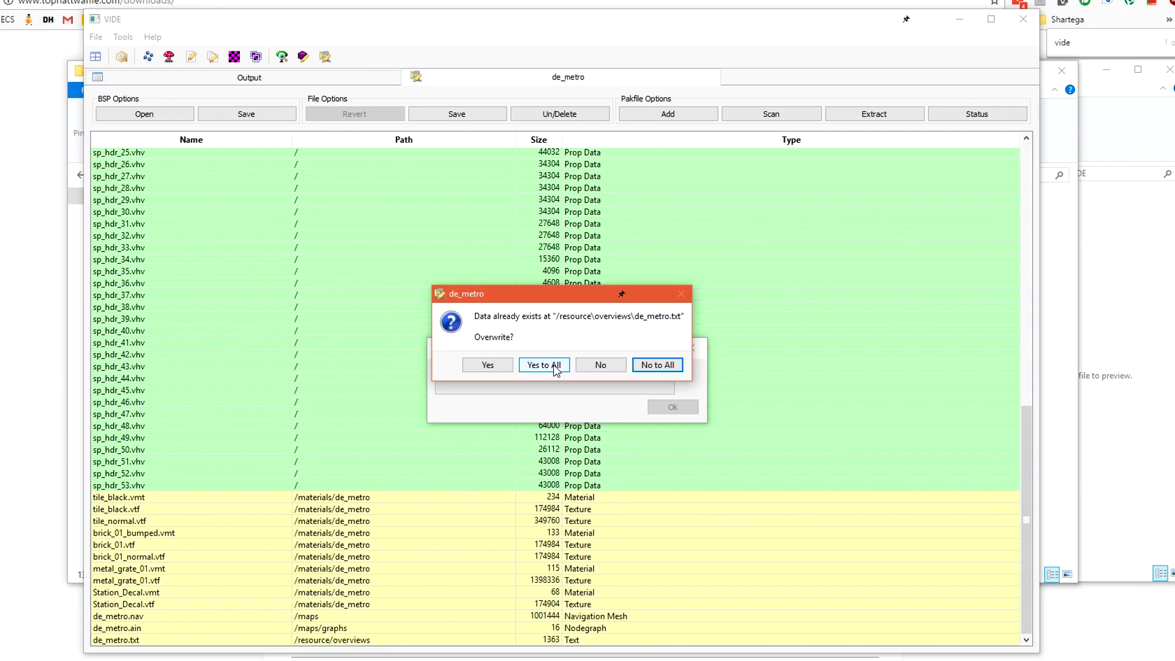
click(544, 366)
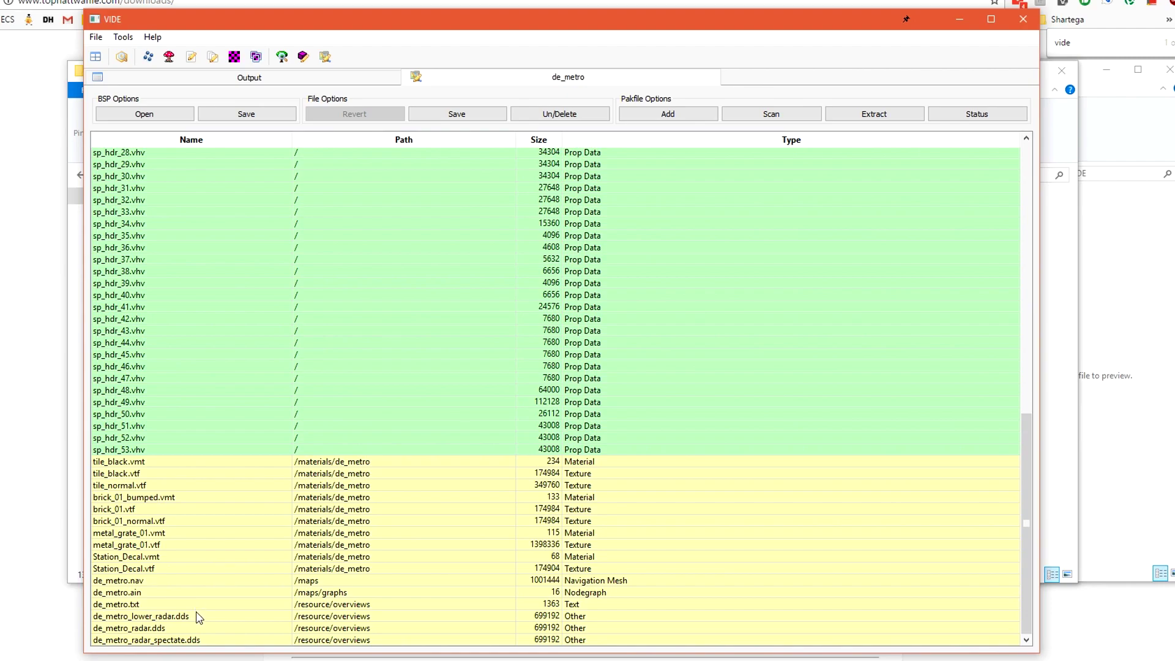
- Check the four added de_metro overview and radar entries in the pakfile list
click(193, 617)
click(192, 629)
click(192, 640)
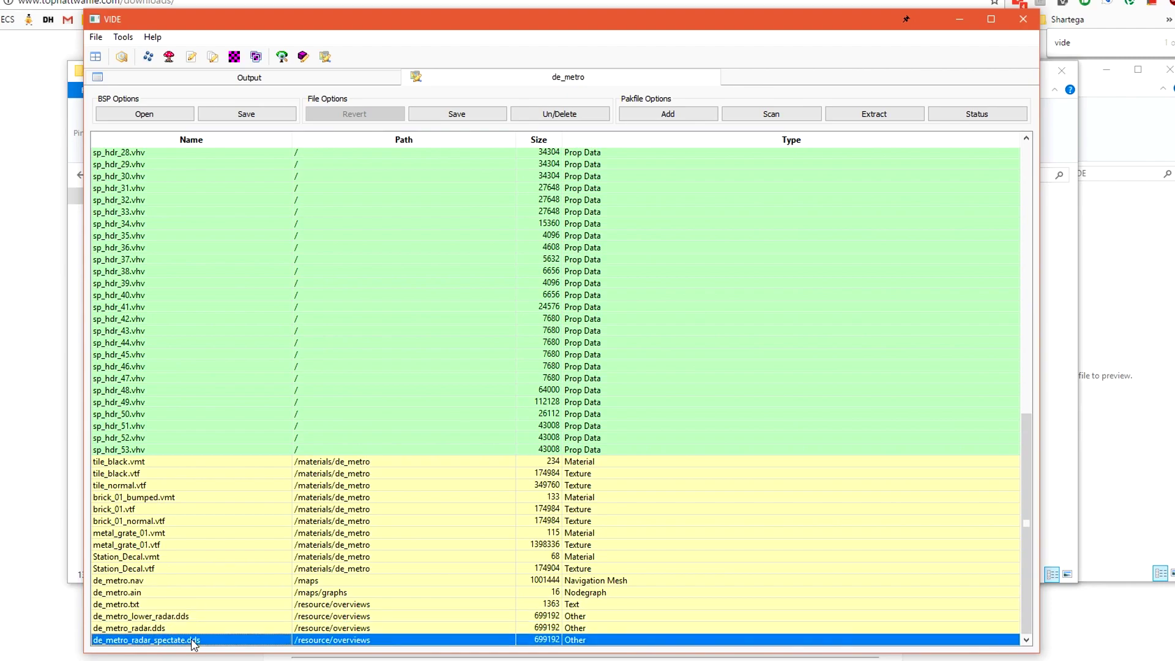
click(160, 605)
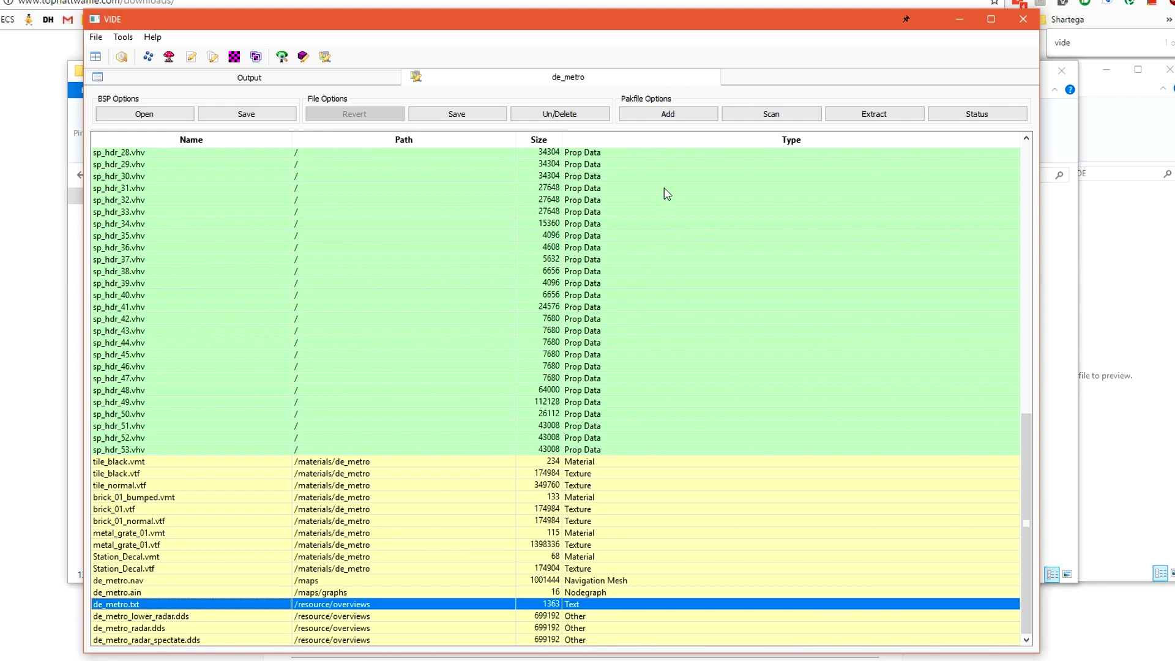
click(691, 118)
- Pick de_metro.kv from the csgo\maps folder
double_click(288, 145)
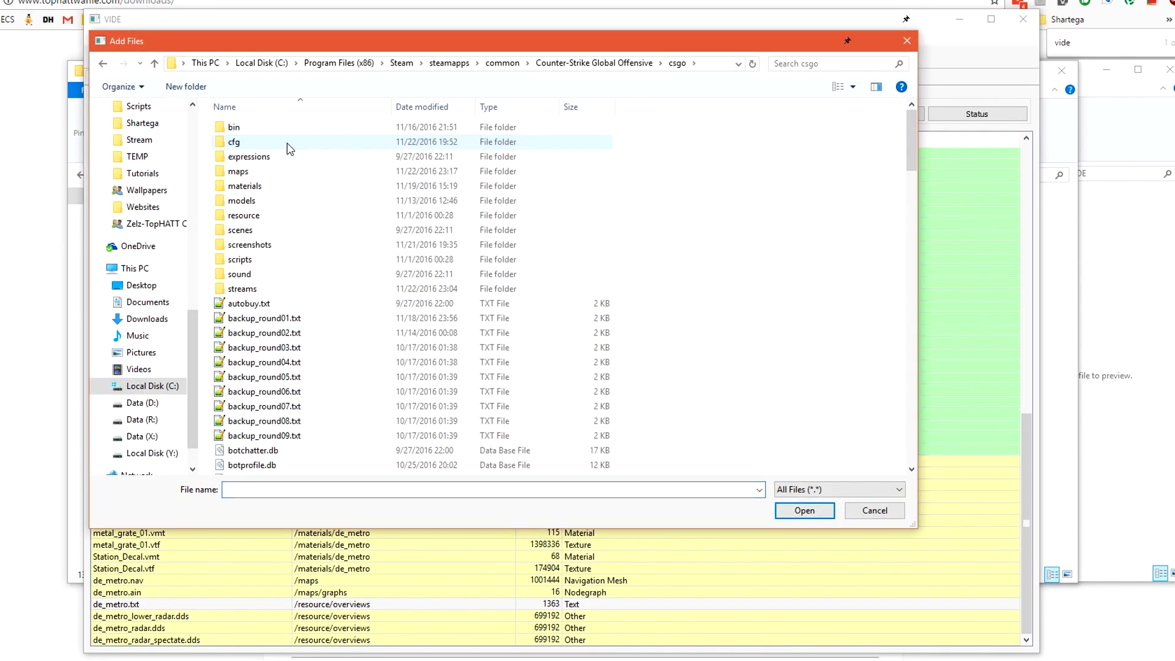
double_click(288, 172)
scroll(318, 305, down, 10)
scroll(317, 304, down, 15)
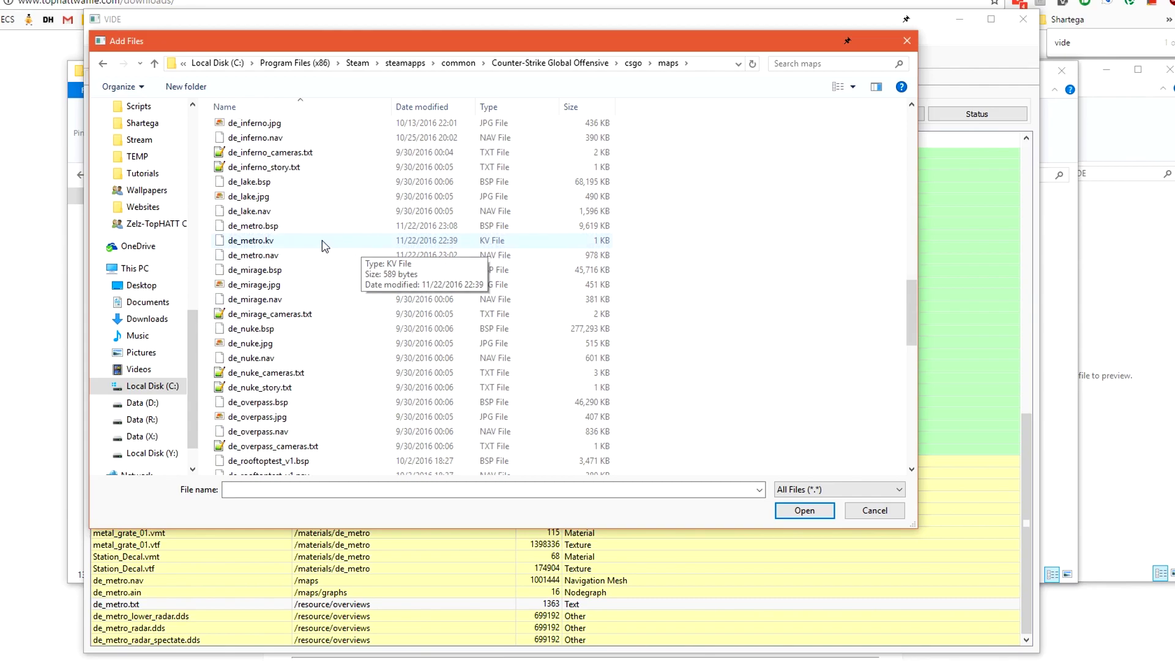
double_click(323, 240)
- Trim its relative path to maps and check the new de_metro.kv entry
click(615, 497)
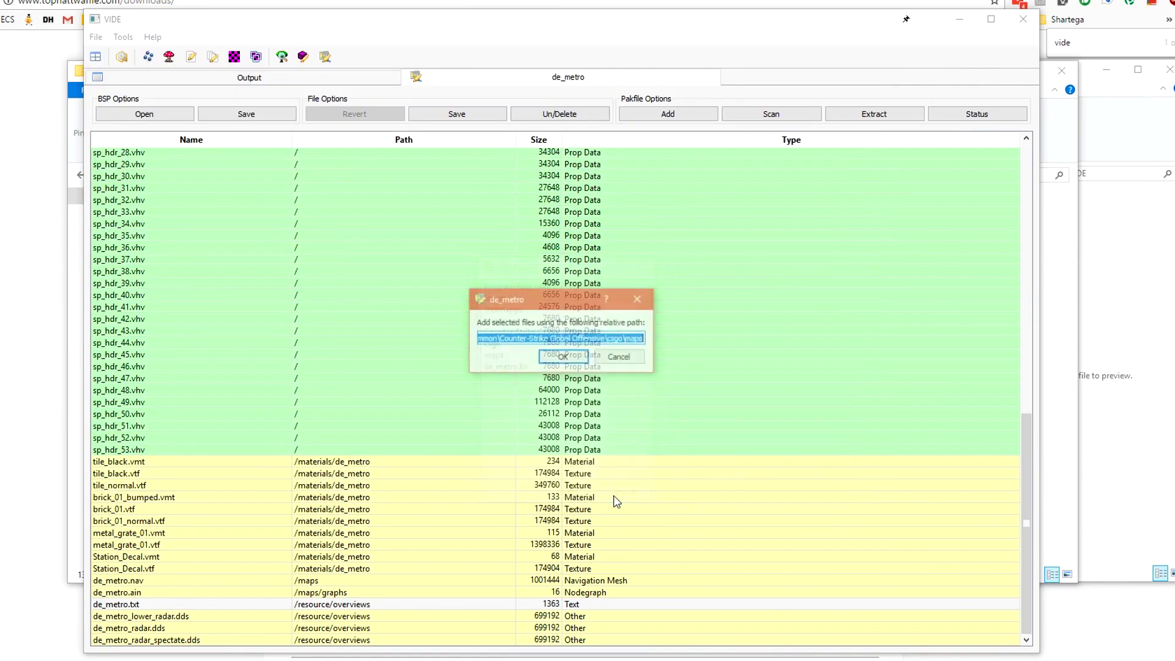
click(626, 338)
key(shift+Home)
key(BackSpace)
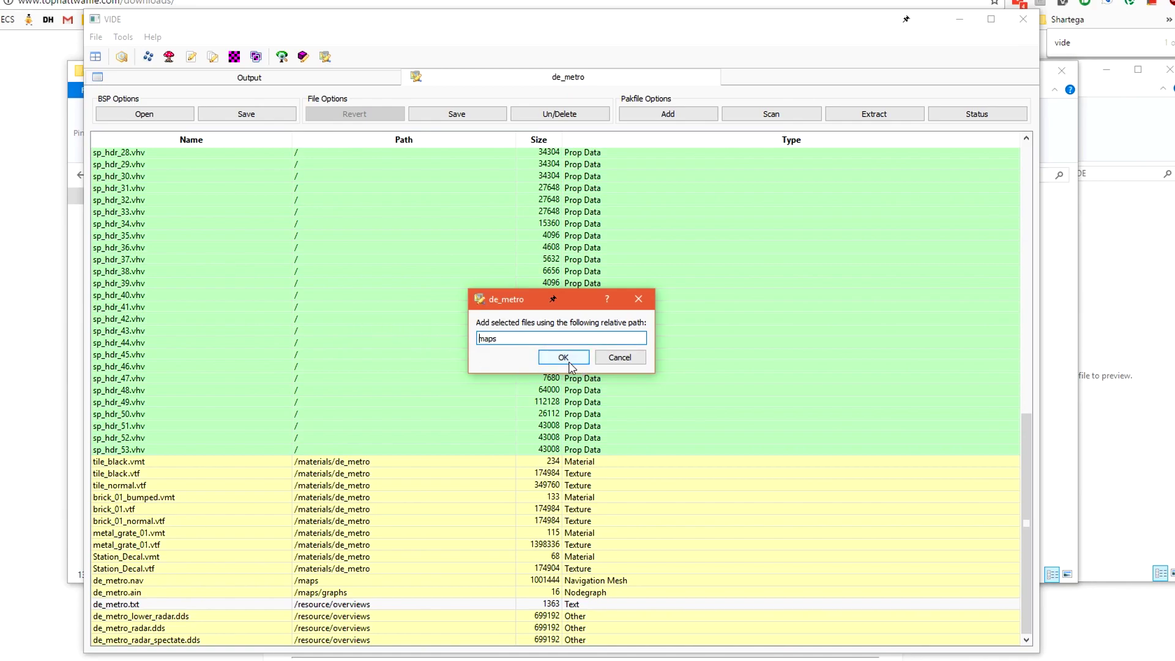
click(563, 358)
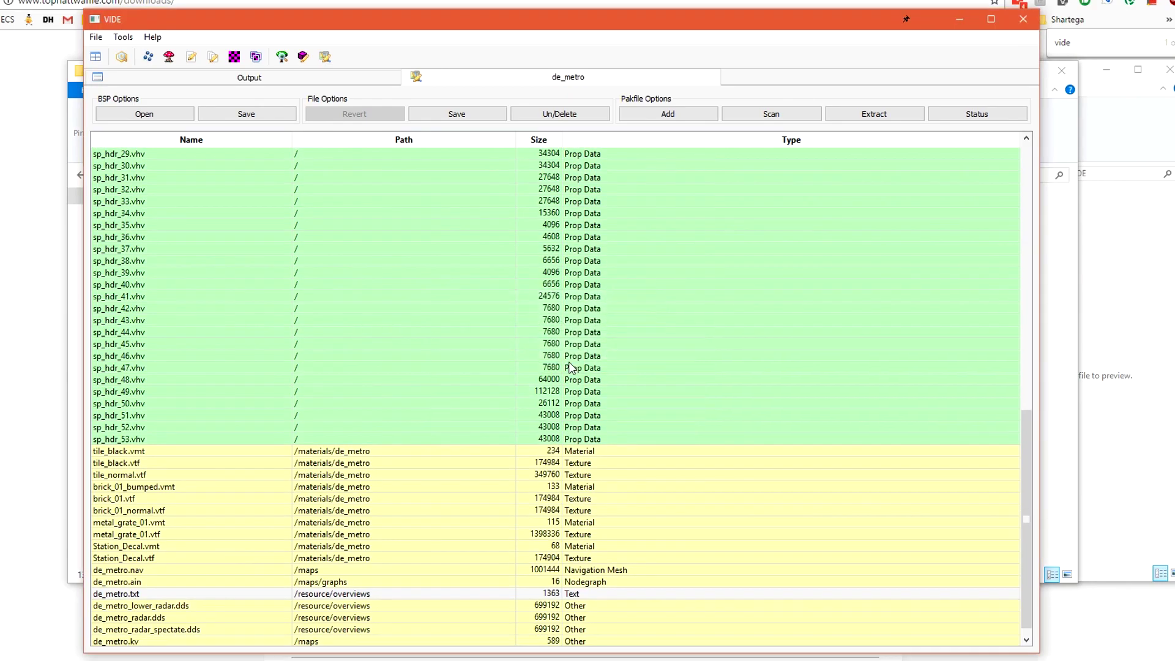
click(312, 640)
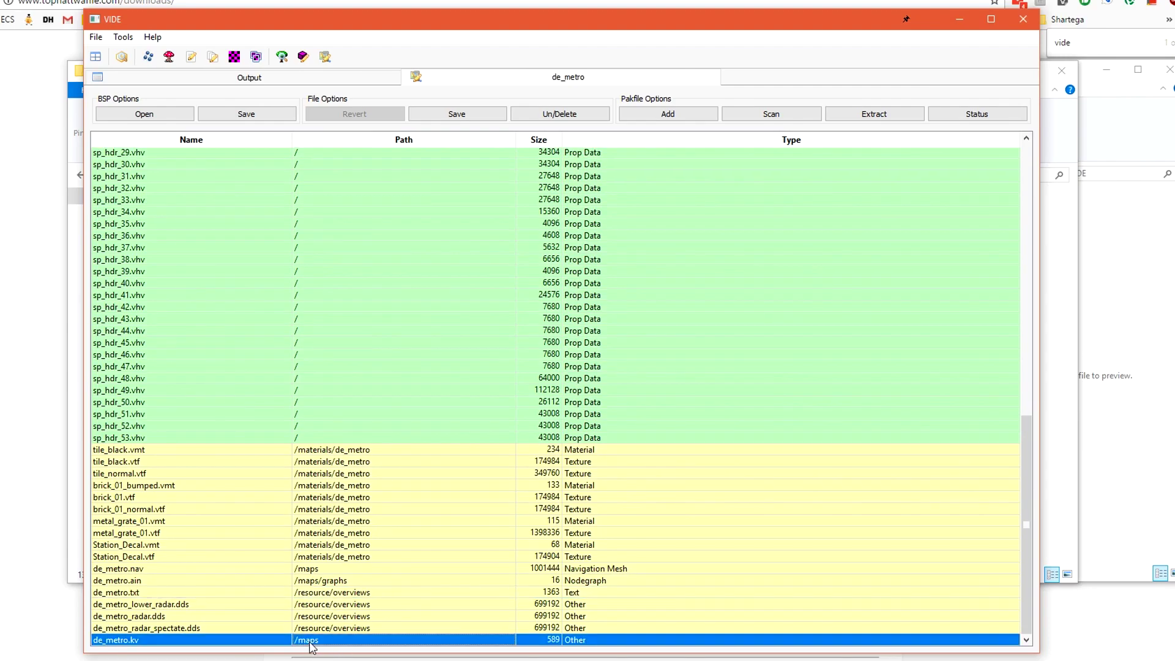
- Save de_metro from VIDE's BSP Options with all added files packed into the BSP
click(279, 115)
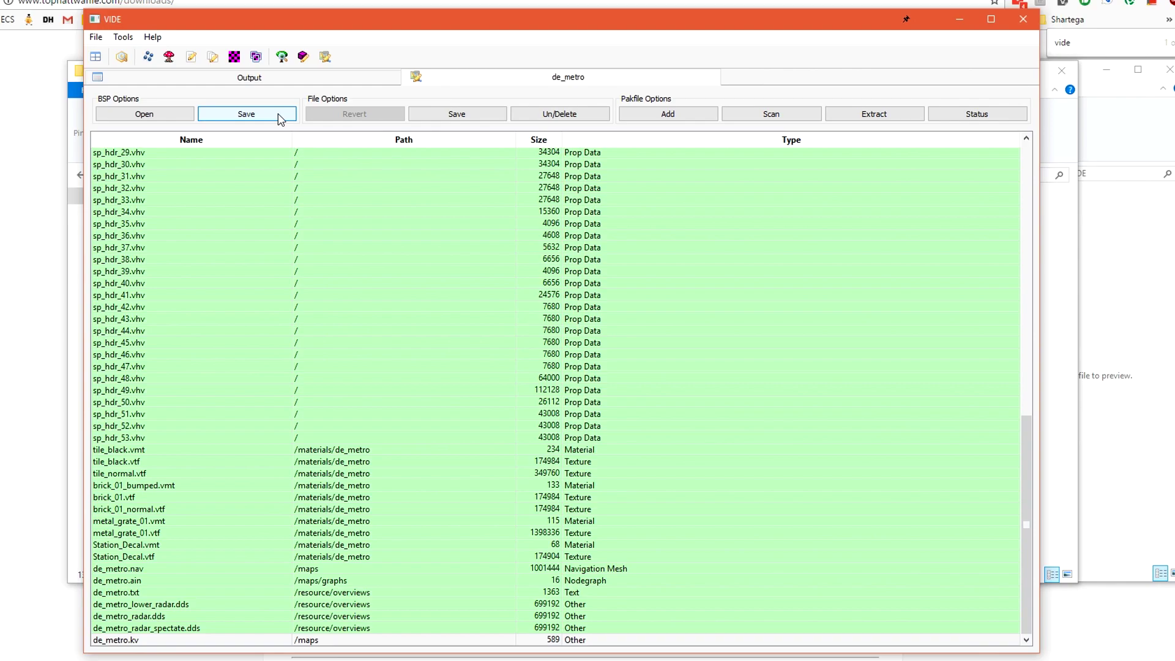
key(alt+Tab)
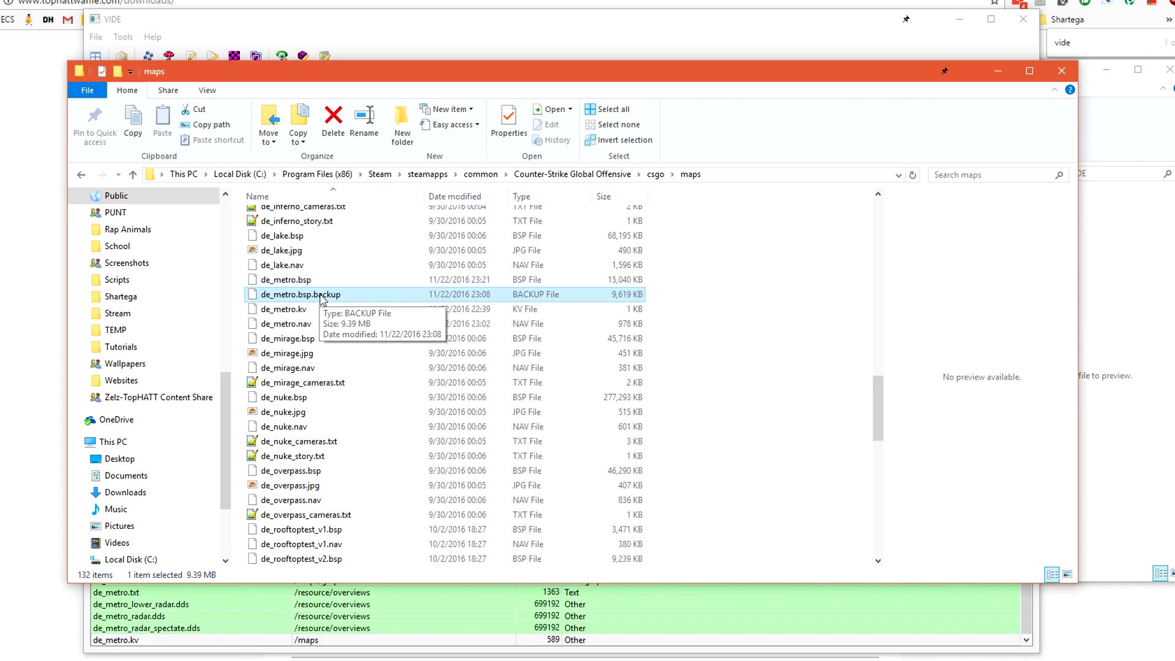
- Check the new 15,040 KB de_metro.bsp, then go back to the csgo folder
click(366, 284)
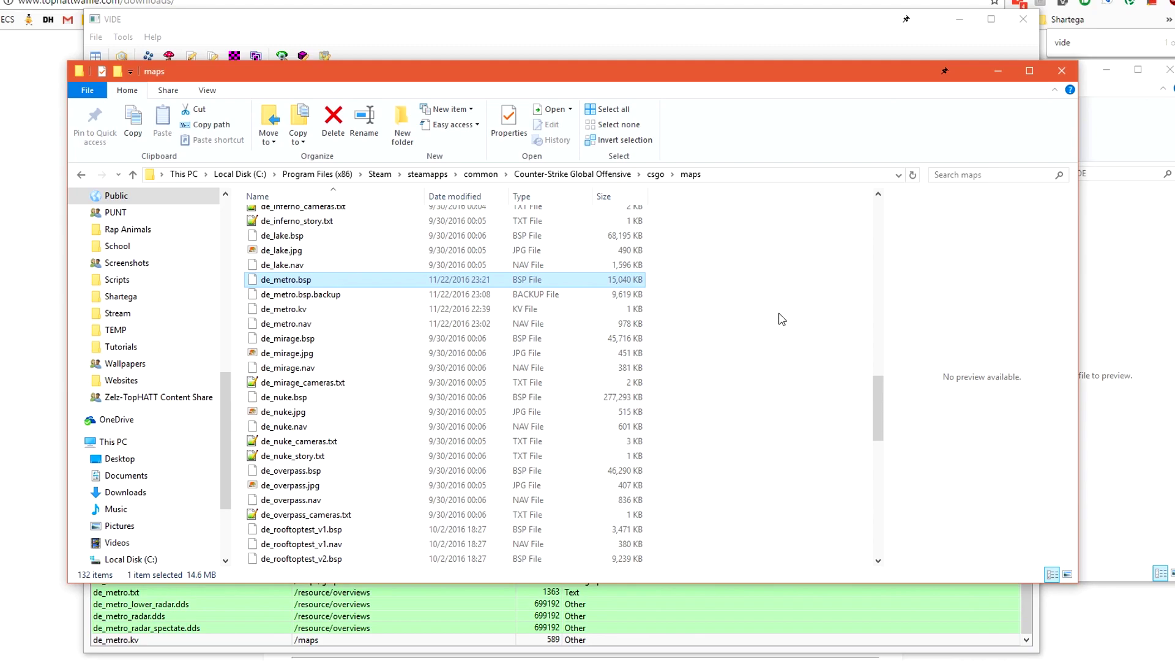
key(BackSpace)
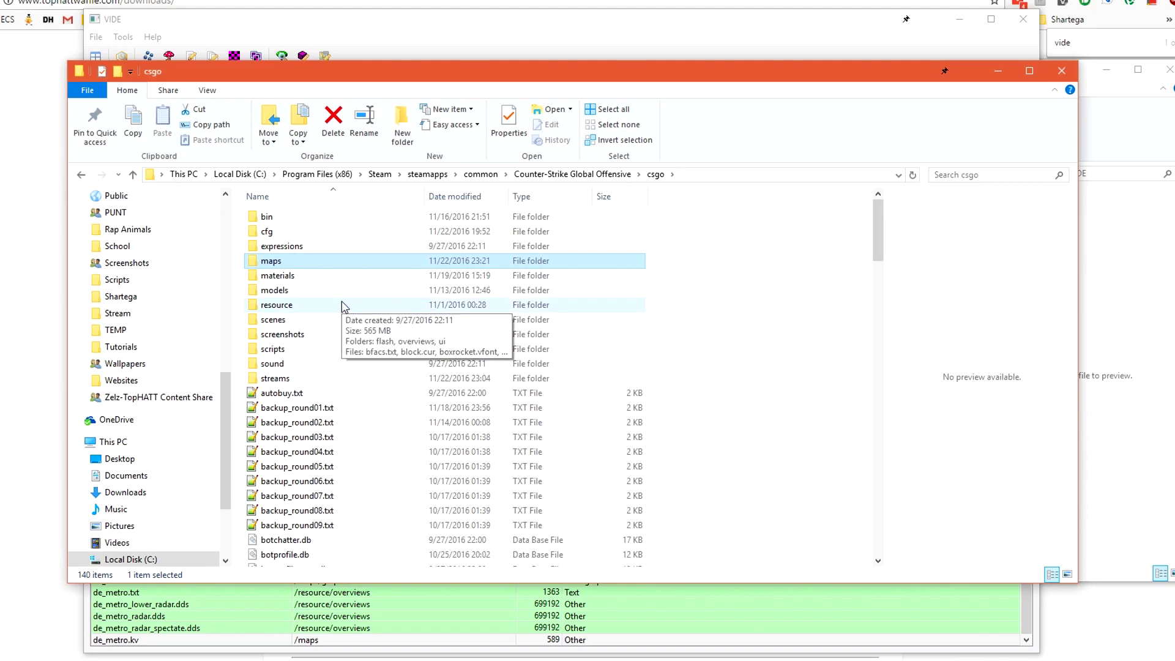
click(309, 282)
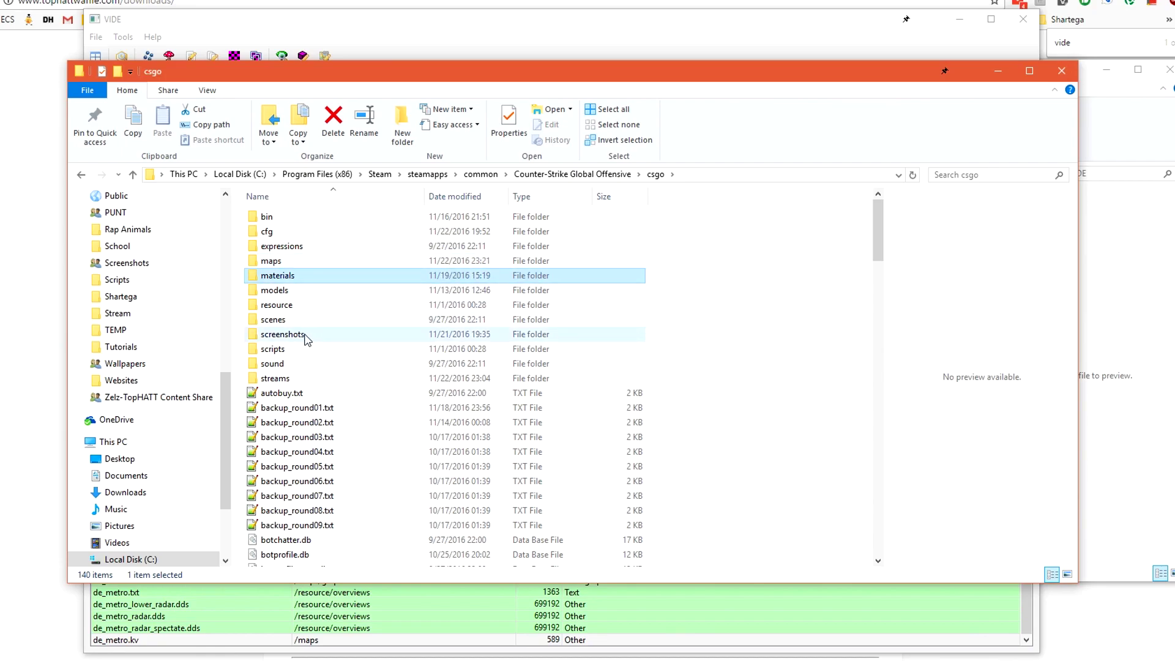
click(311, 306)
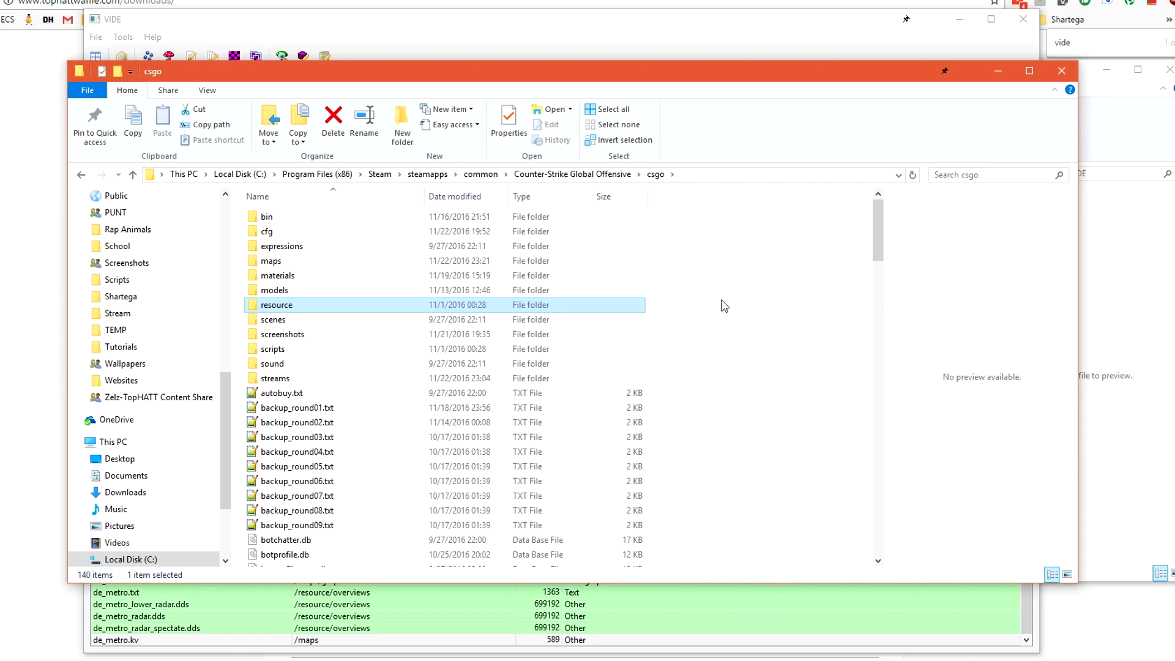
- Rename the de_metro folder in csgo\materials to de_metro.old
double_click(299, 281)
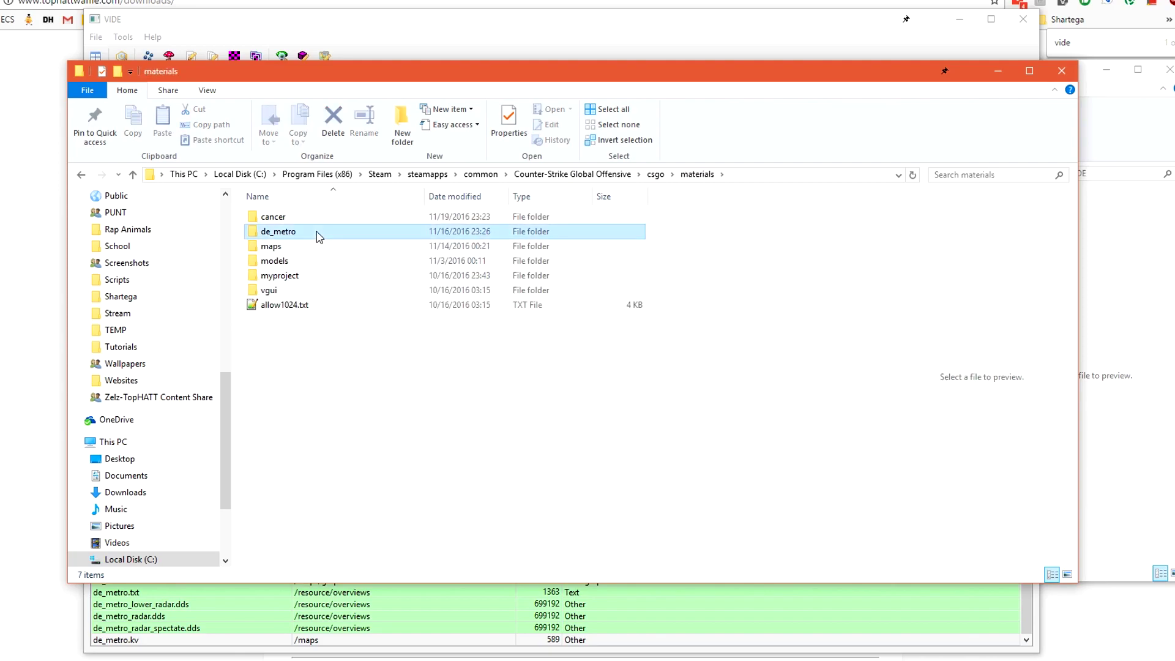
click(319, 236)
key(F2)
click(317, 232)
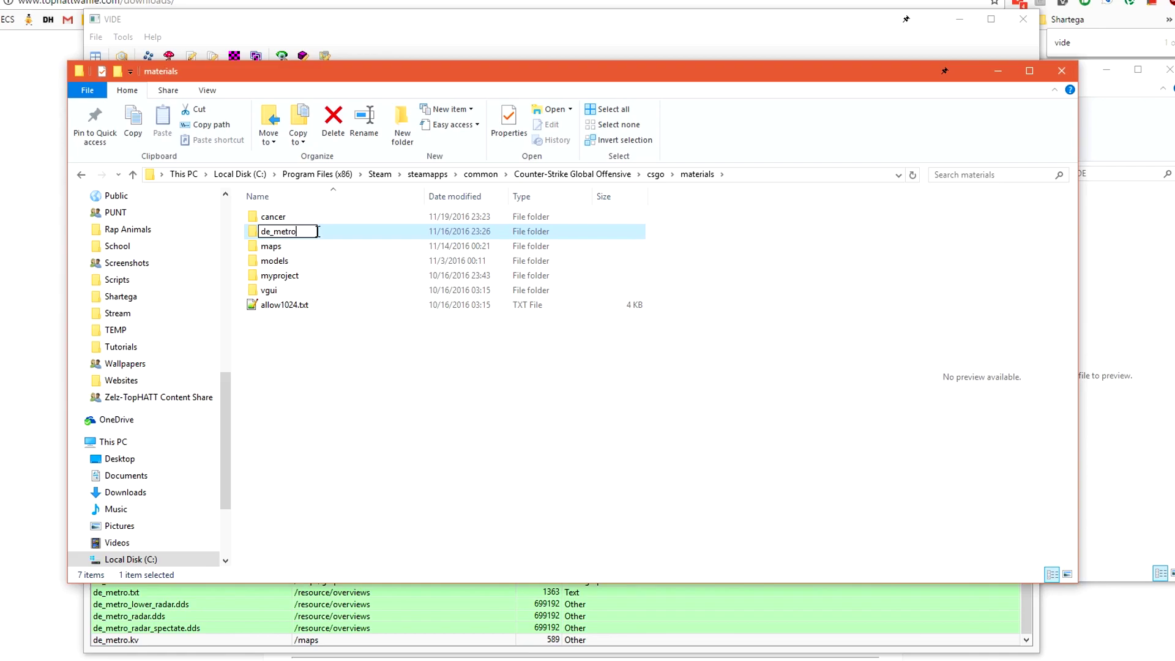
text(.old)
key(Return)
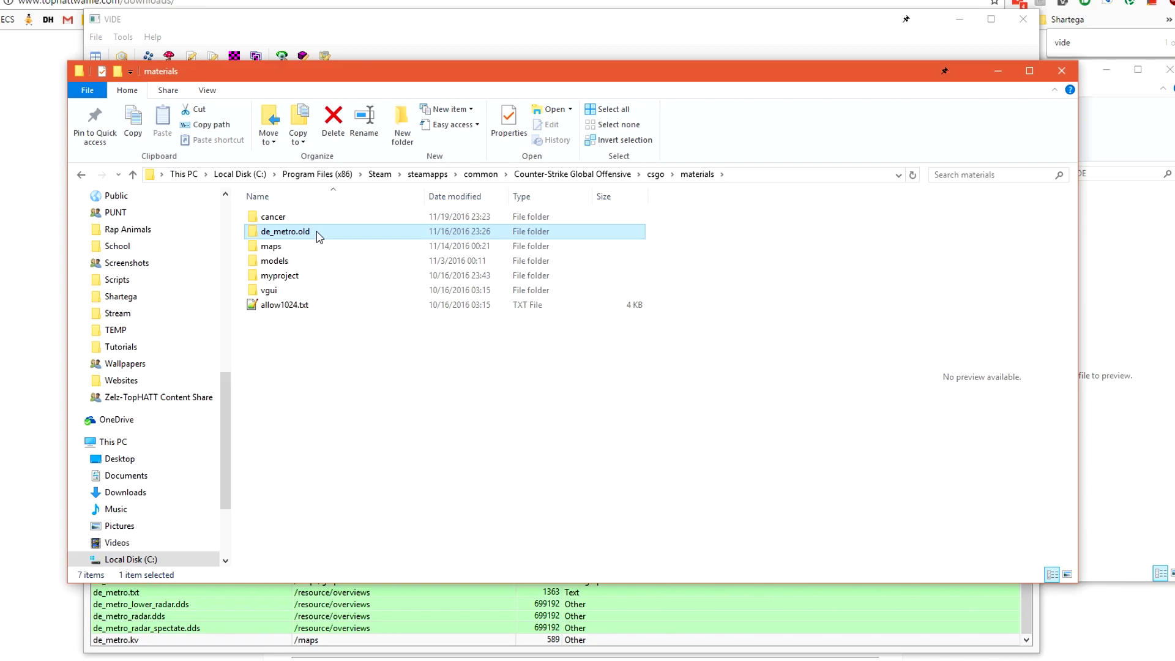
- Select the four de_metro radar overview files in csgo\resource\overviews
key(BackSpace)
double_click(287, 303)
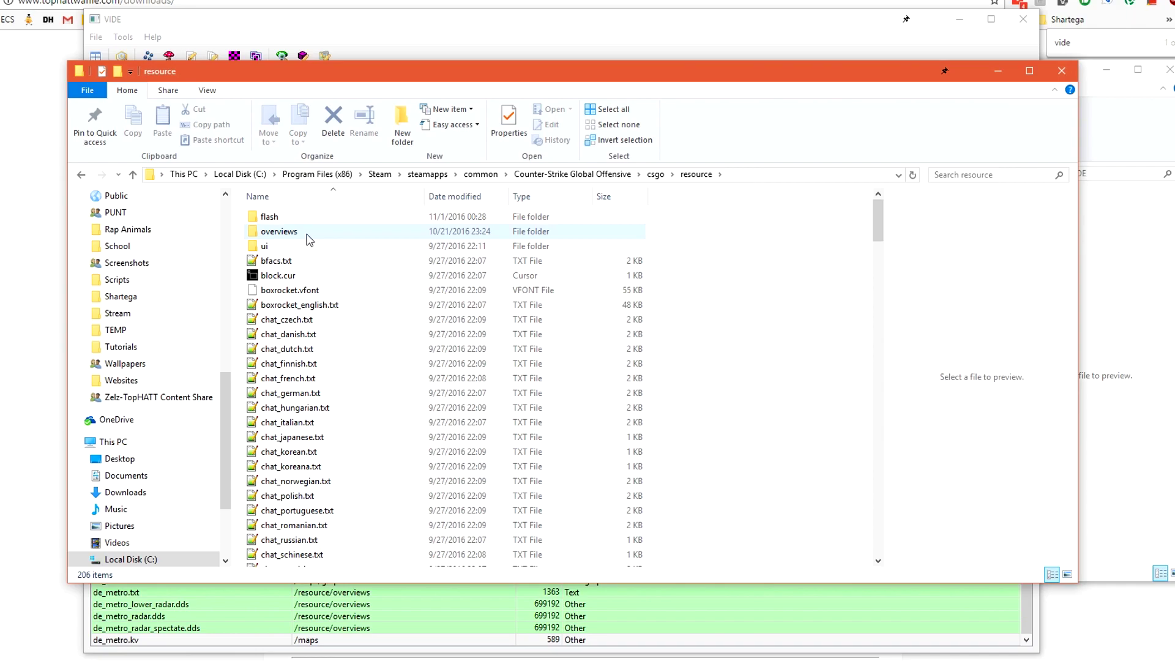
double_click(308, 235)
scroll(308, 235, down, 20)
click(330, 330)
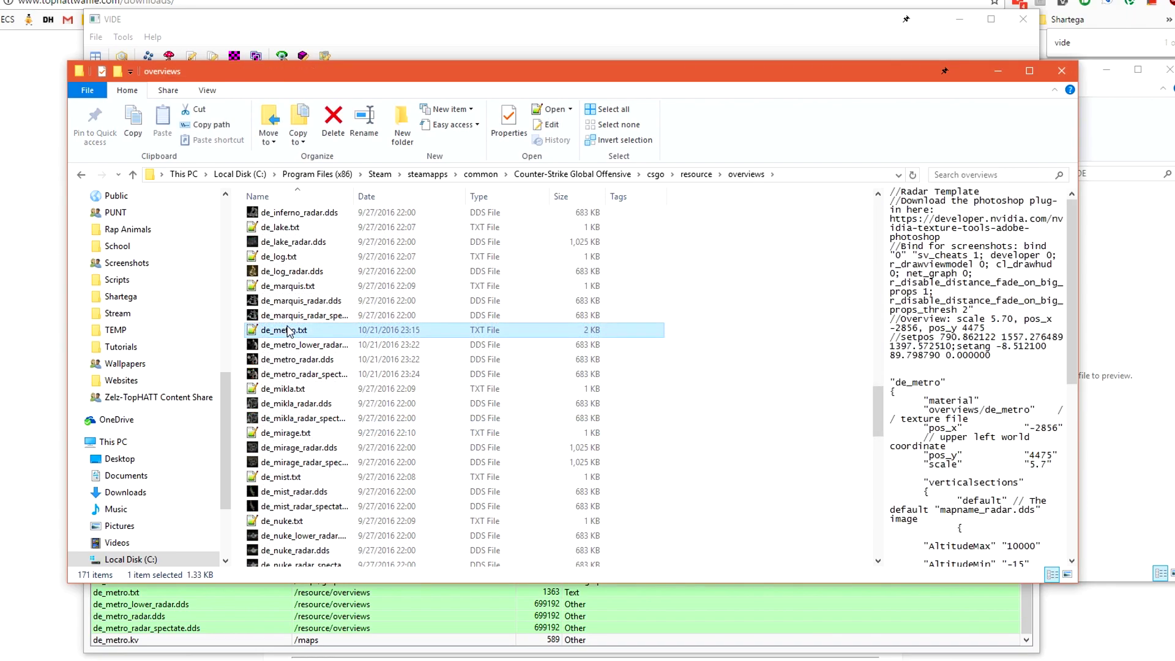
shift+click(354, 375)
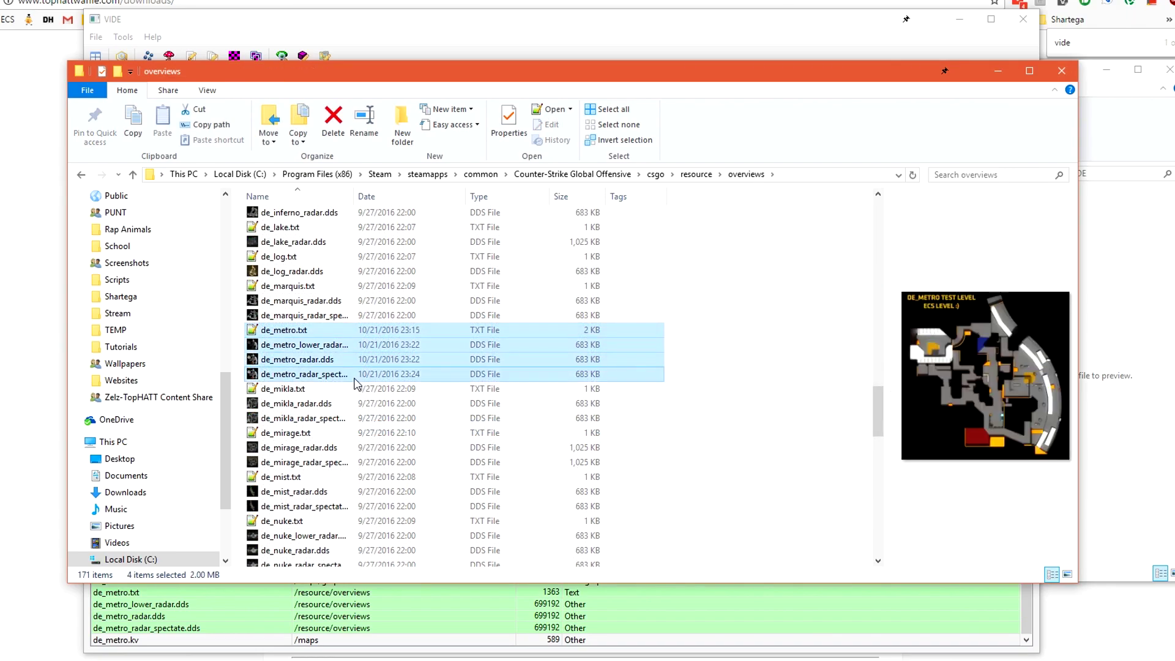
key(super+e)
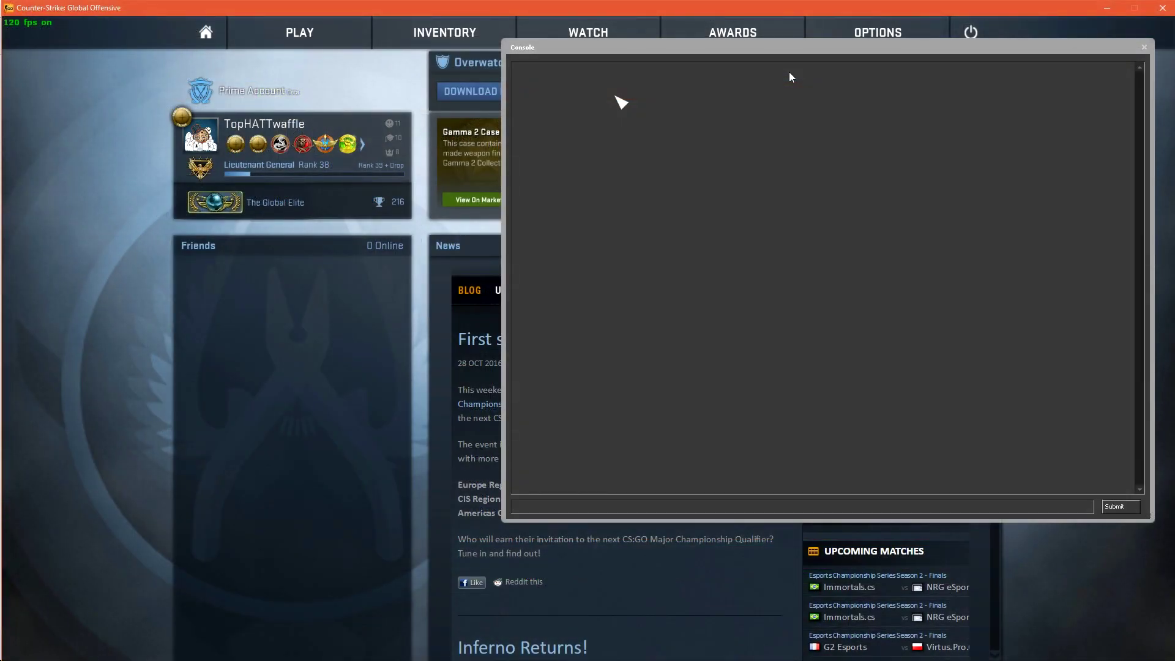
- Run 'map de_metro'; after it fails, close VIDE's de_metro pakfile tab and rerun the command
text(map de_metro)
key(Return)
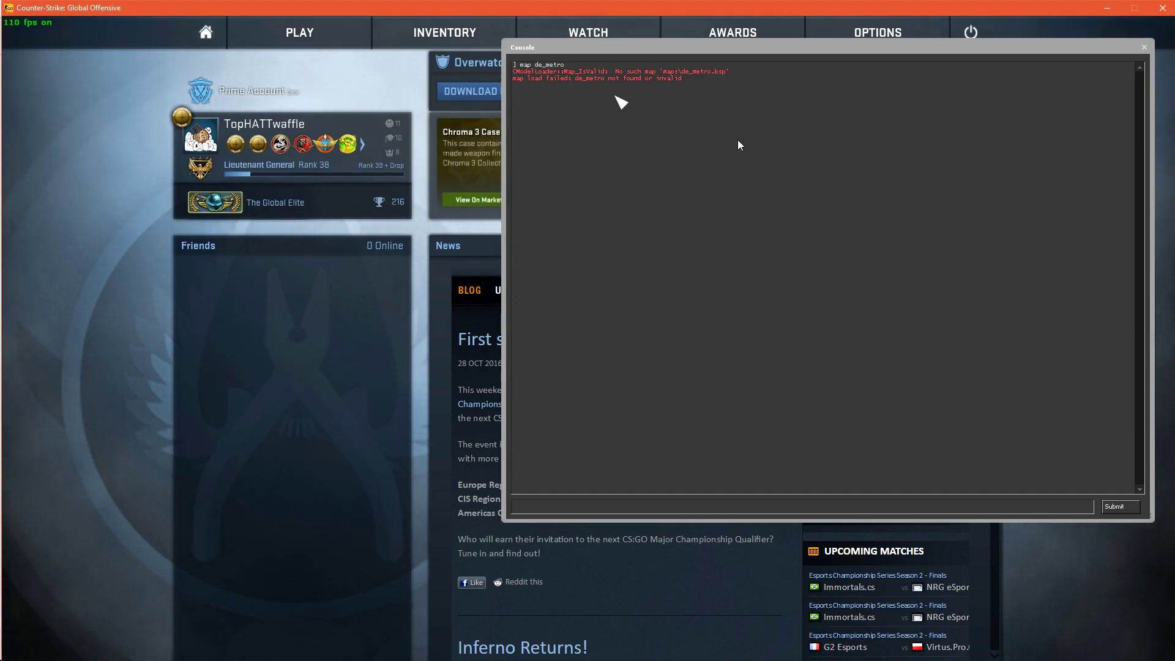
key(alt+Tab)
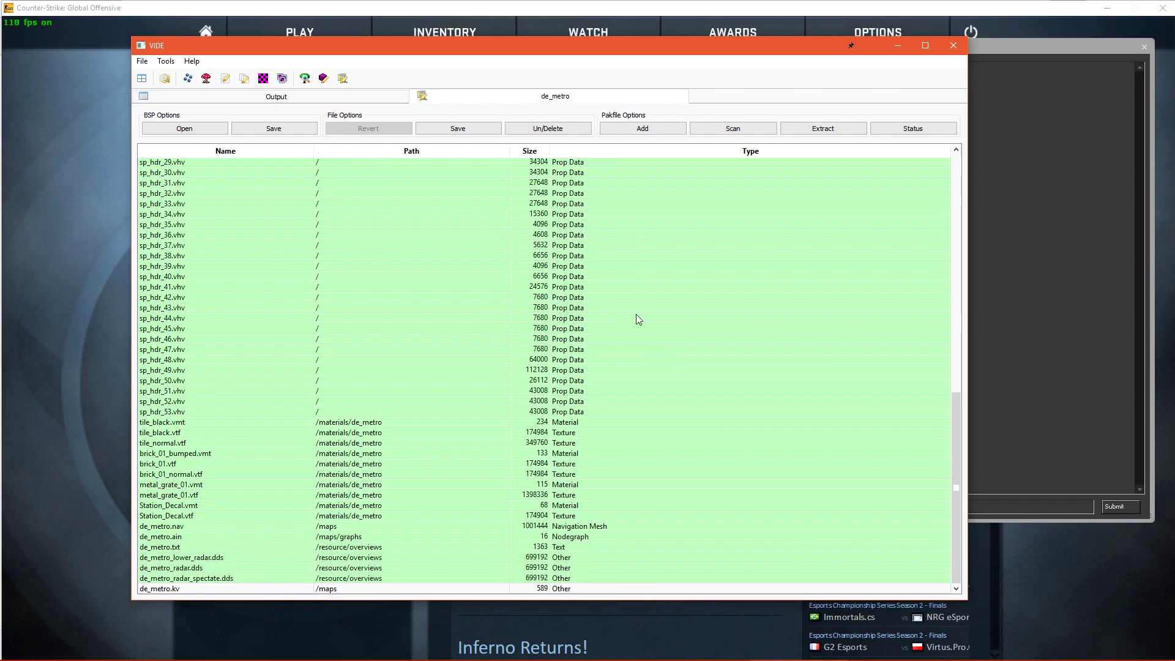
middle_click(563, 98)
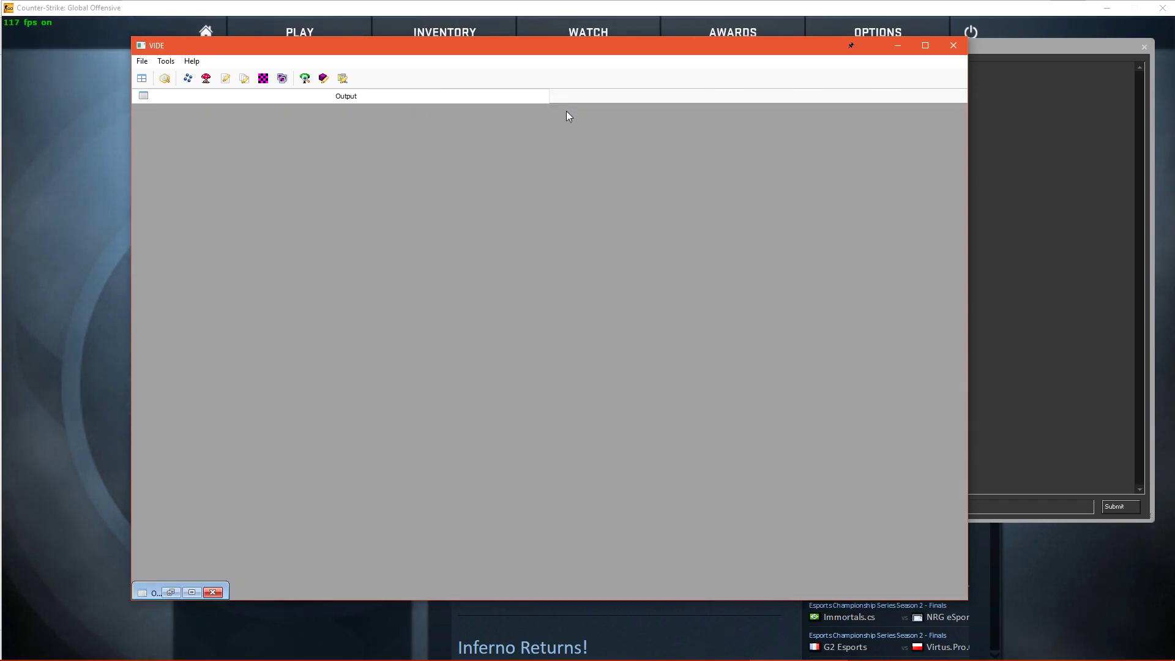
click(1013, 506)
key(Up)
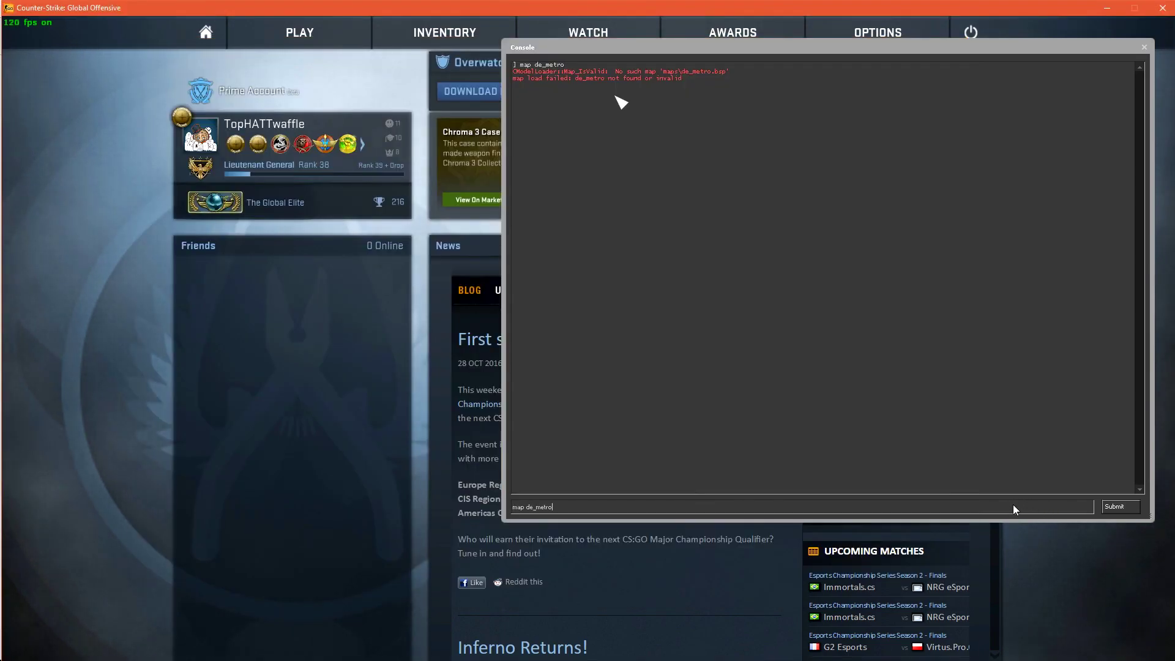
key(Return)
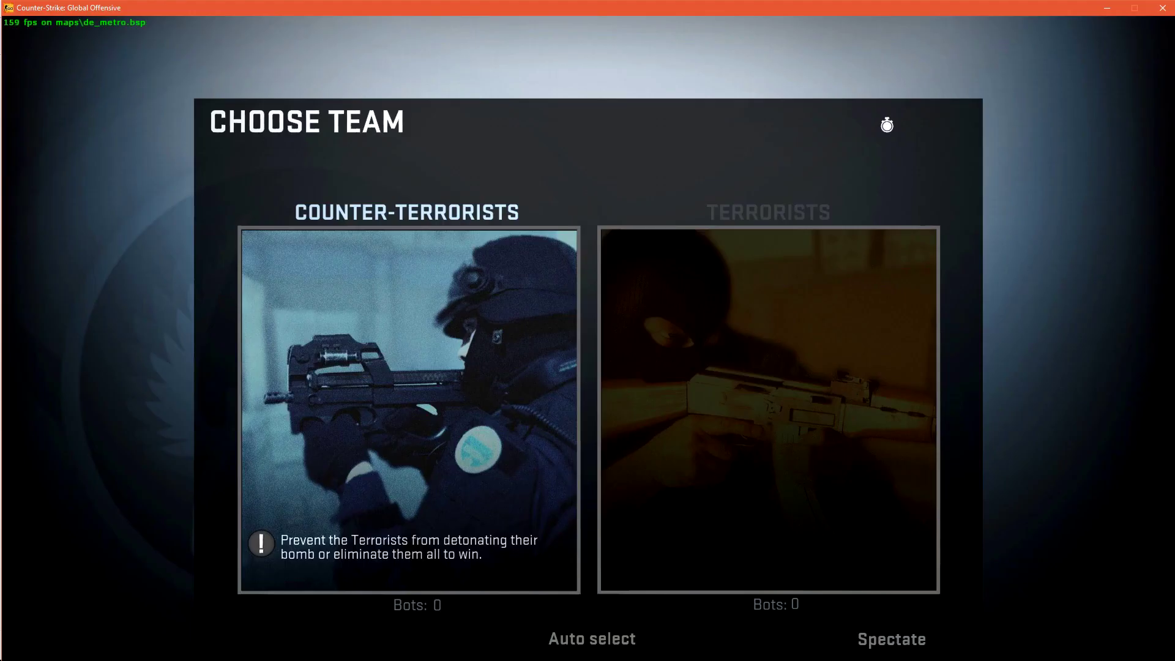
- Join the Terrorists and walk through de_metro's courtyard toward the checkered floor
click(693, 283)
key(w)
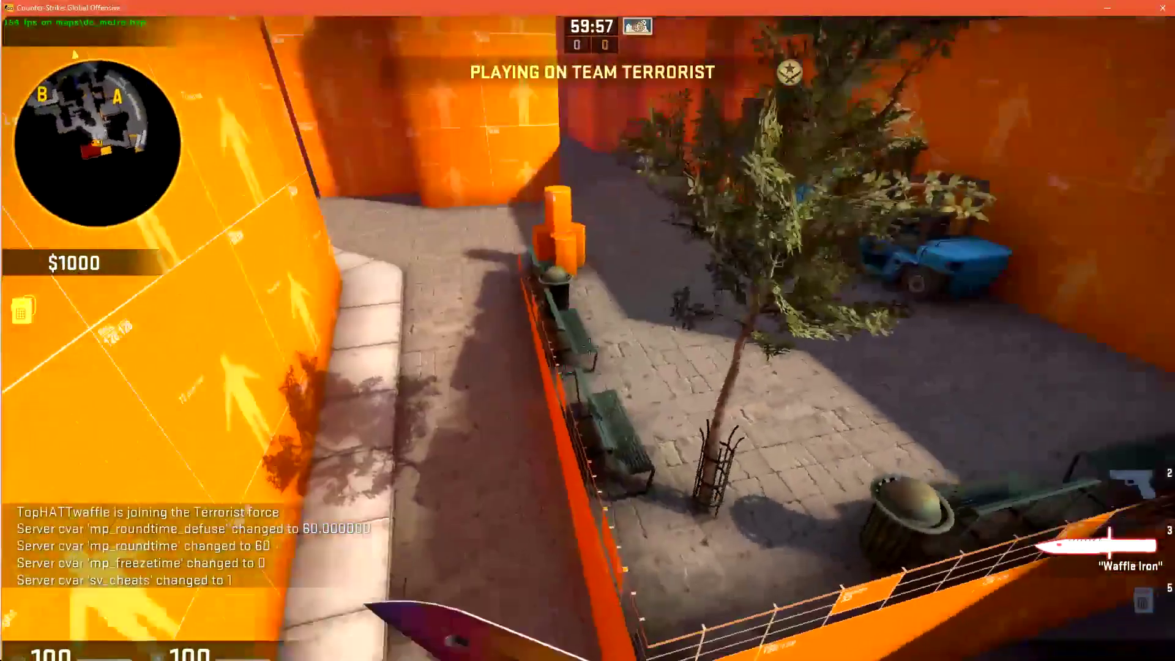
key(w)
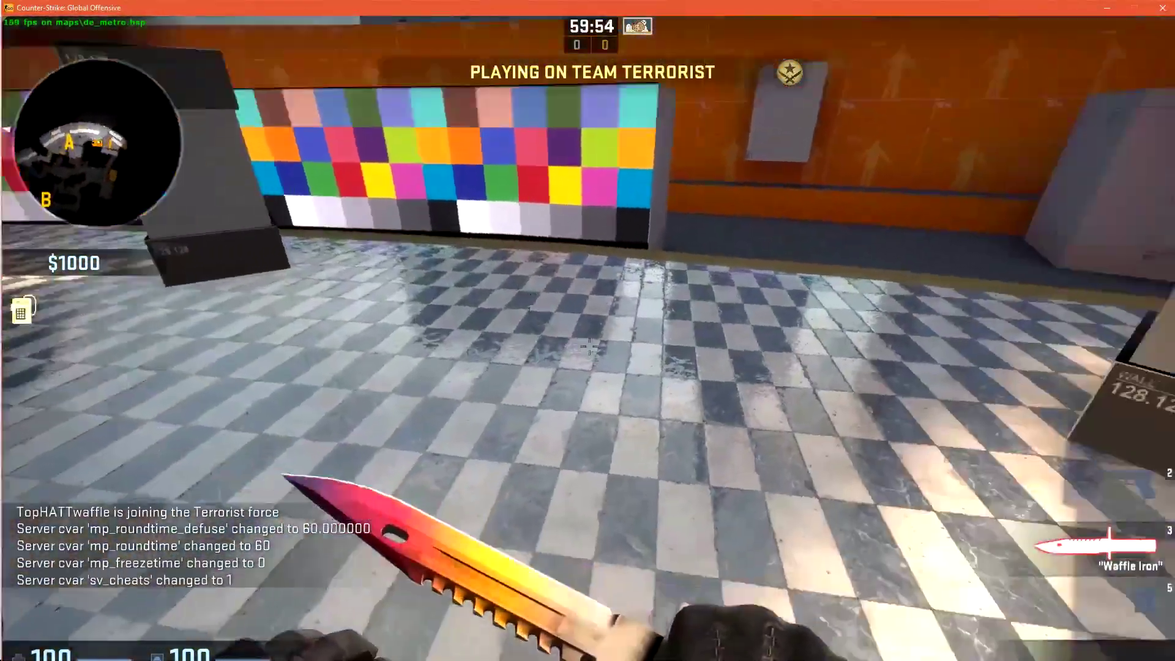
key(w)
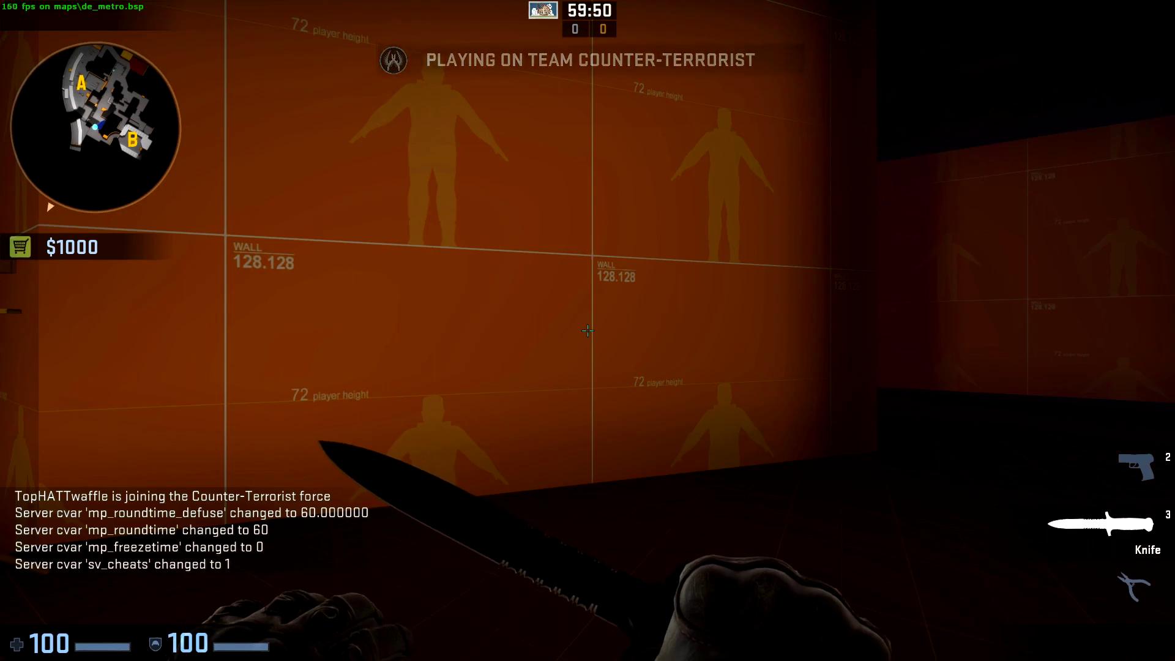
- Switch to third-person view with the 'thirdperson' console command
mouse_move(588, 331)
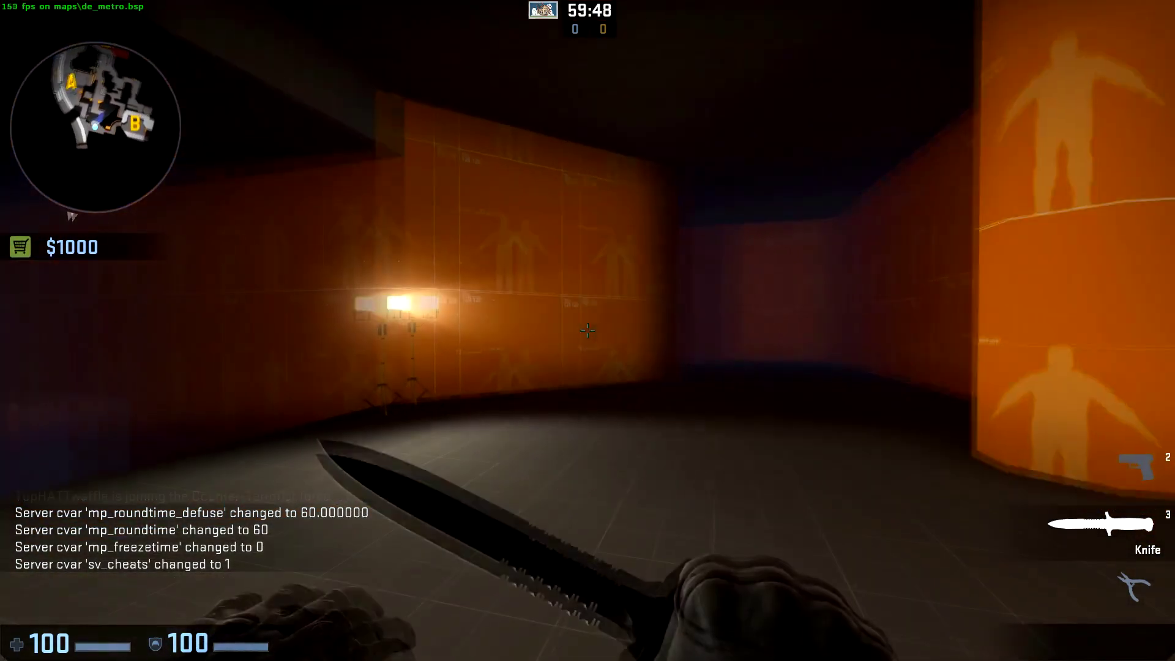
key(grave)
text(thirdperson)
key(Return)
key(grave)
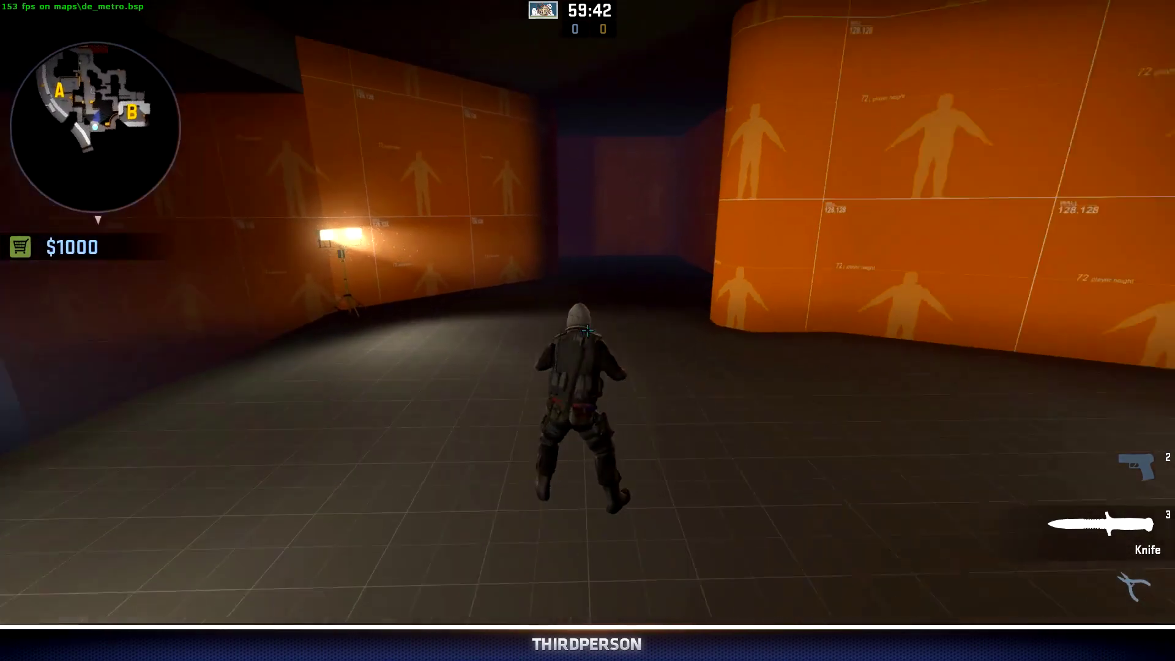
- Walk over the rooftop and white ledge, then enter 'r_drawclipbrushes 2' in the console
key(grave)
key(grave)
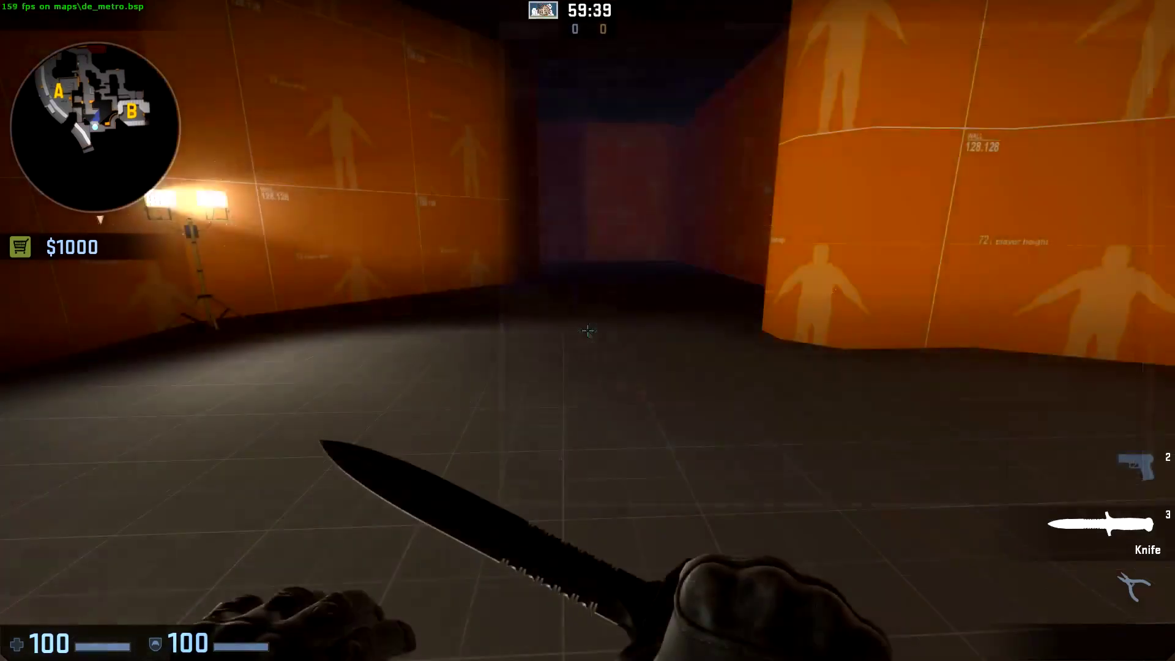
key(w)
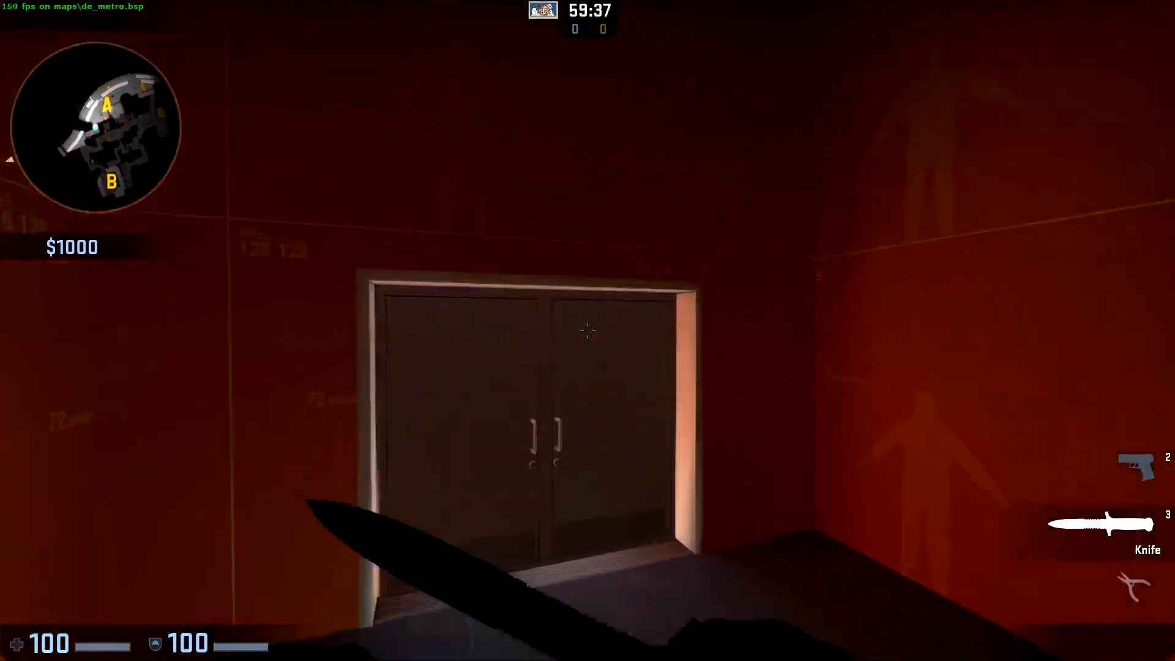
key(w)
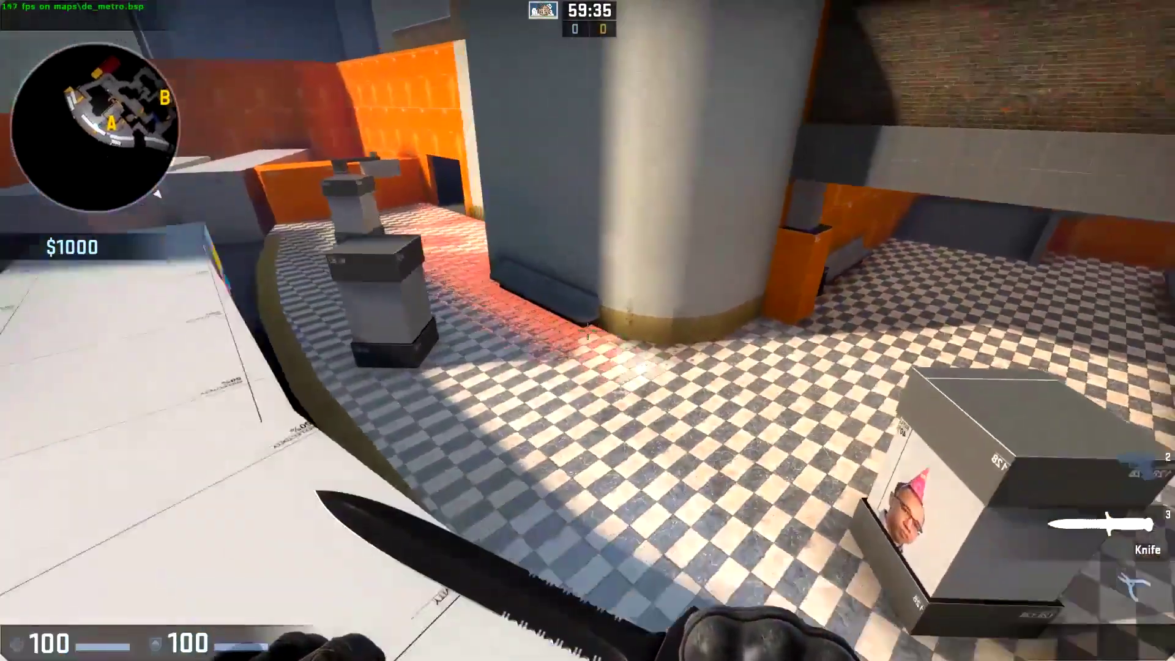
key(w)
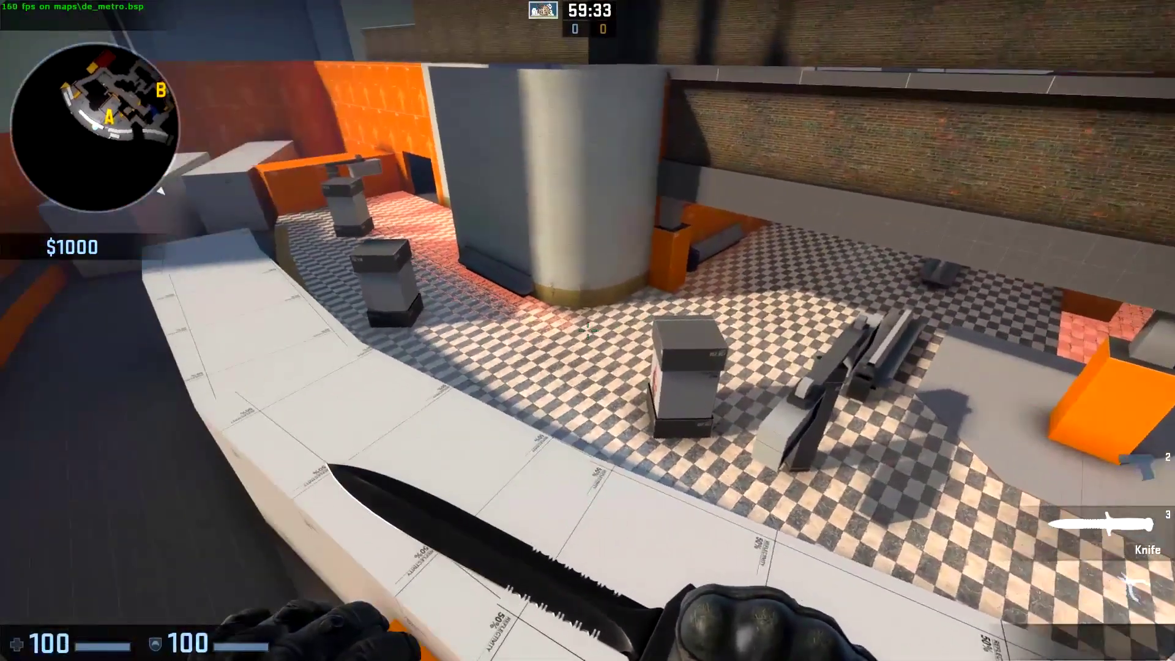
key(w)
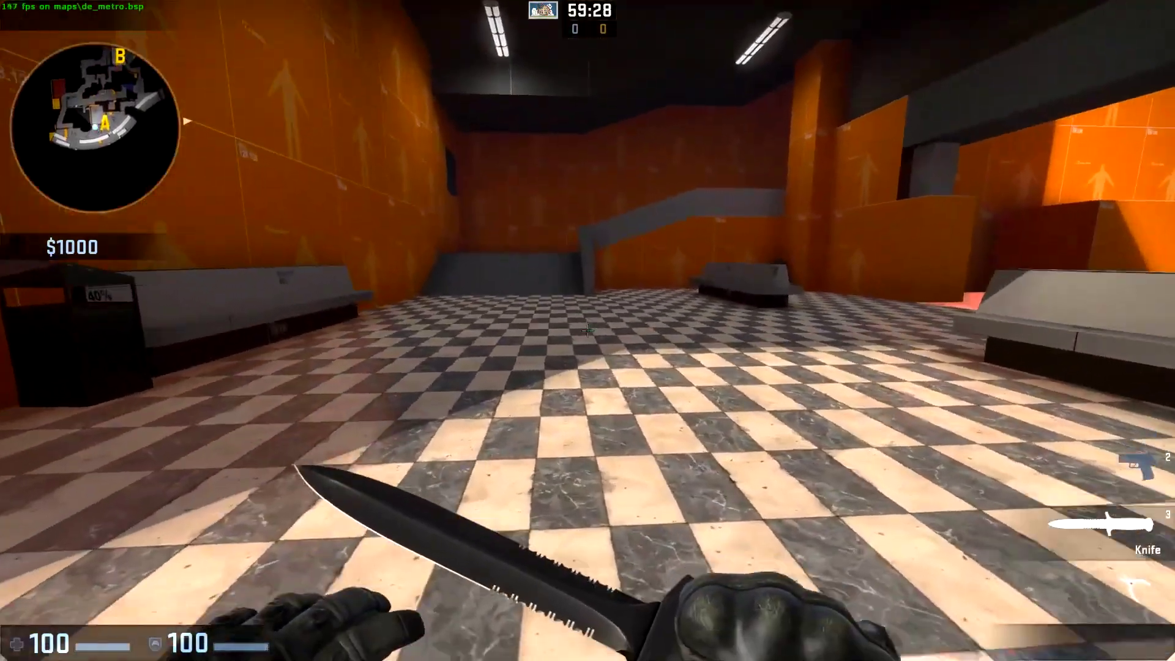
key(grave)
text(r_drawcl)
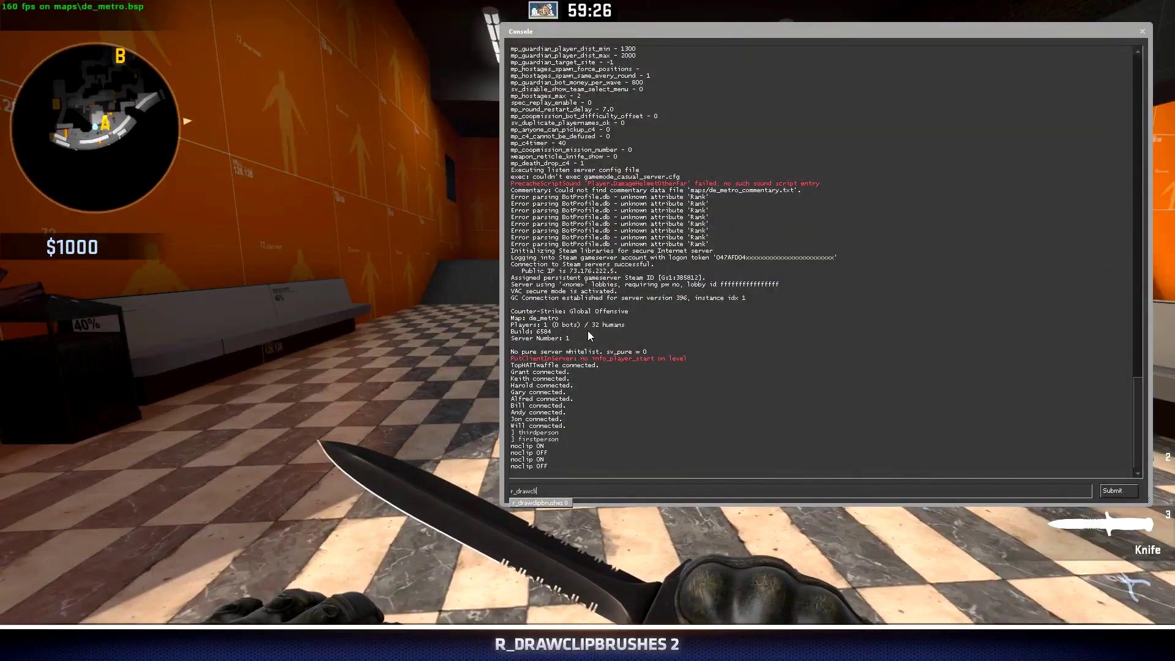
text(ipbrushes 2)
- Show clip brushes with r_drawclipbrushes 2 and walk through corridors to the forklift courtyard
key(Return)
key(grave)
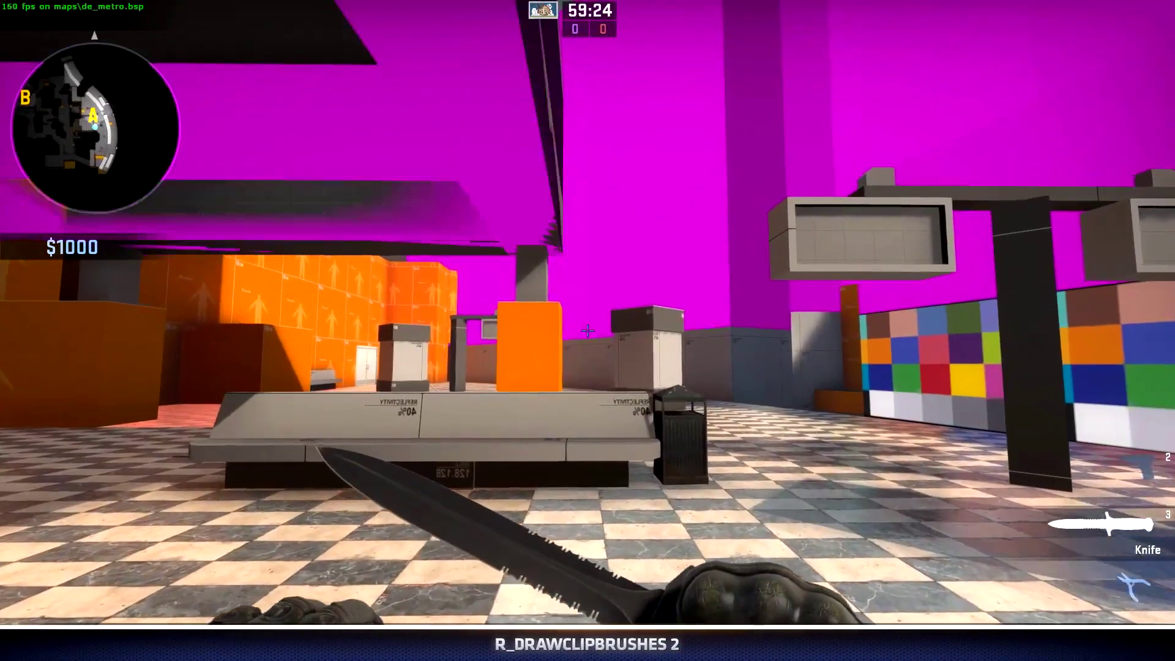
key(w)
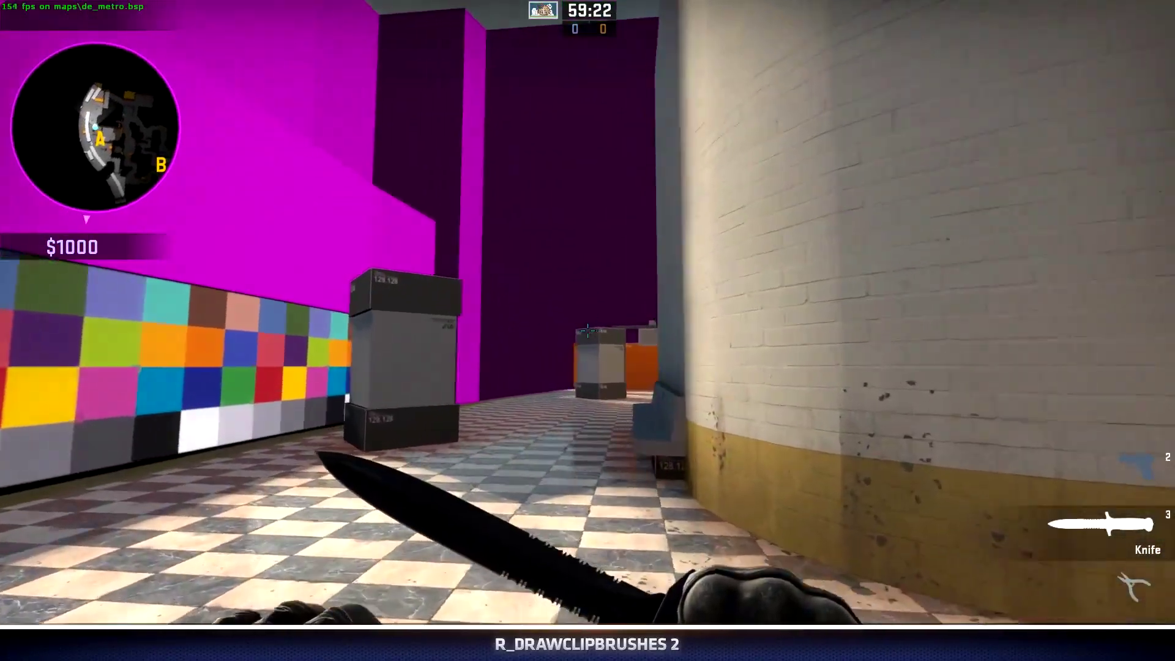
key(w)
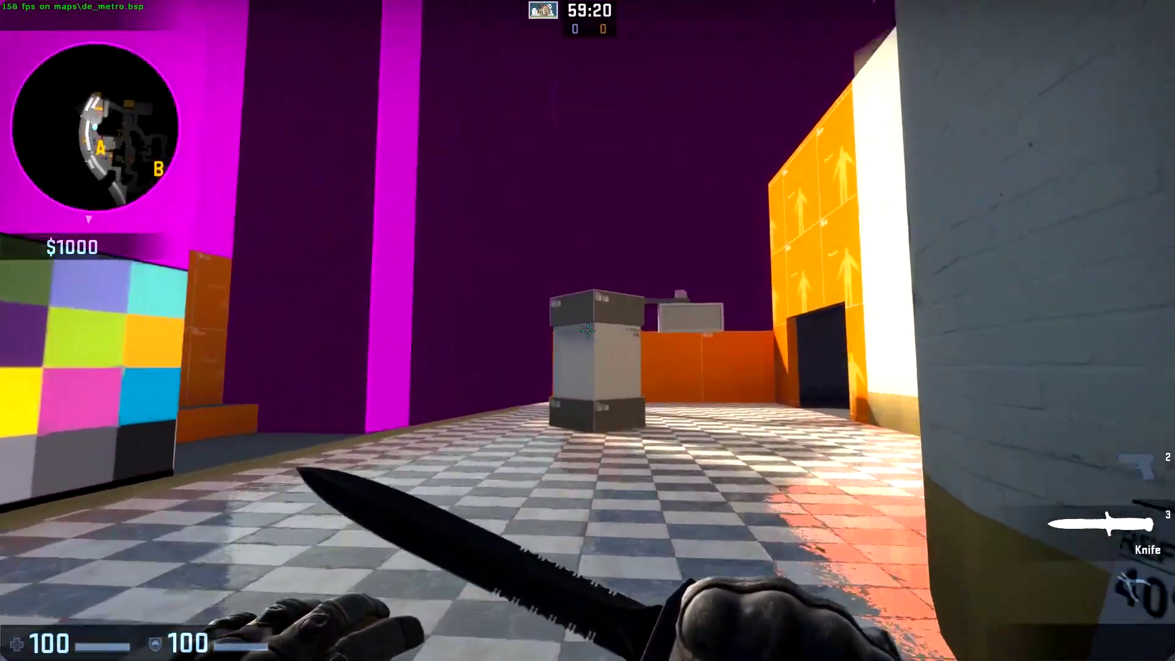
key(w)
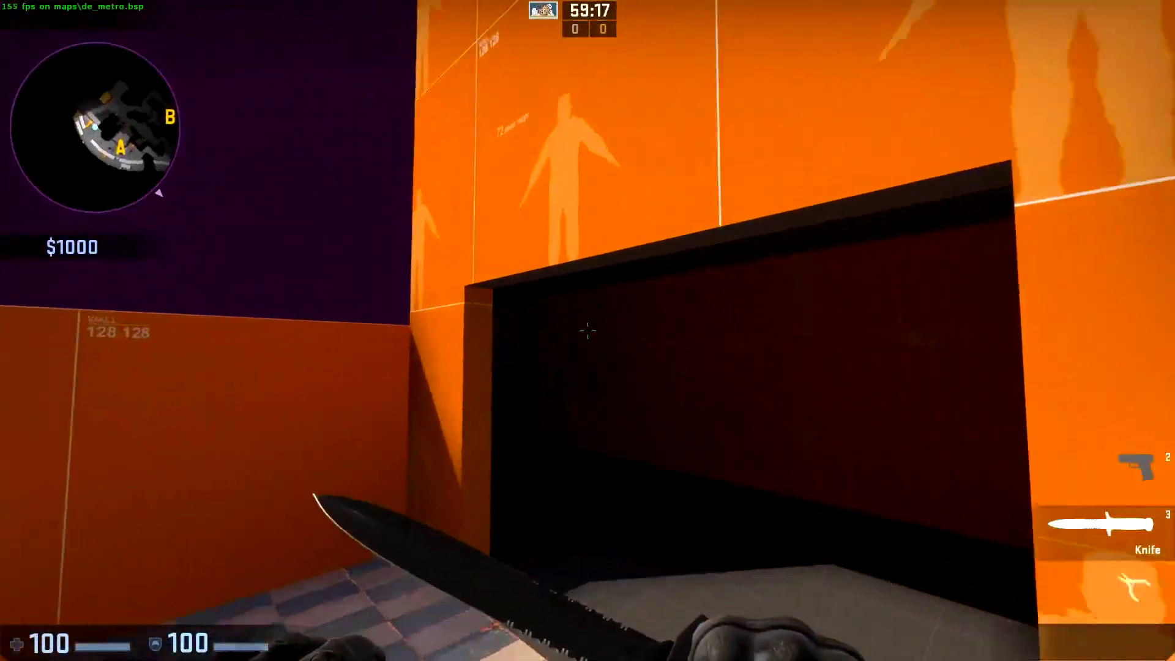
key(w)
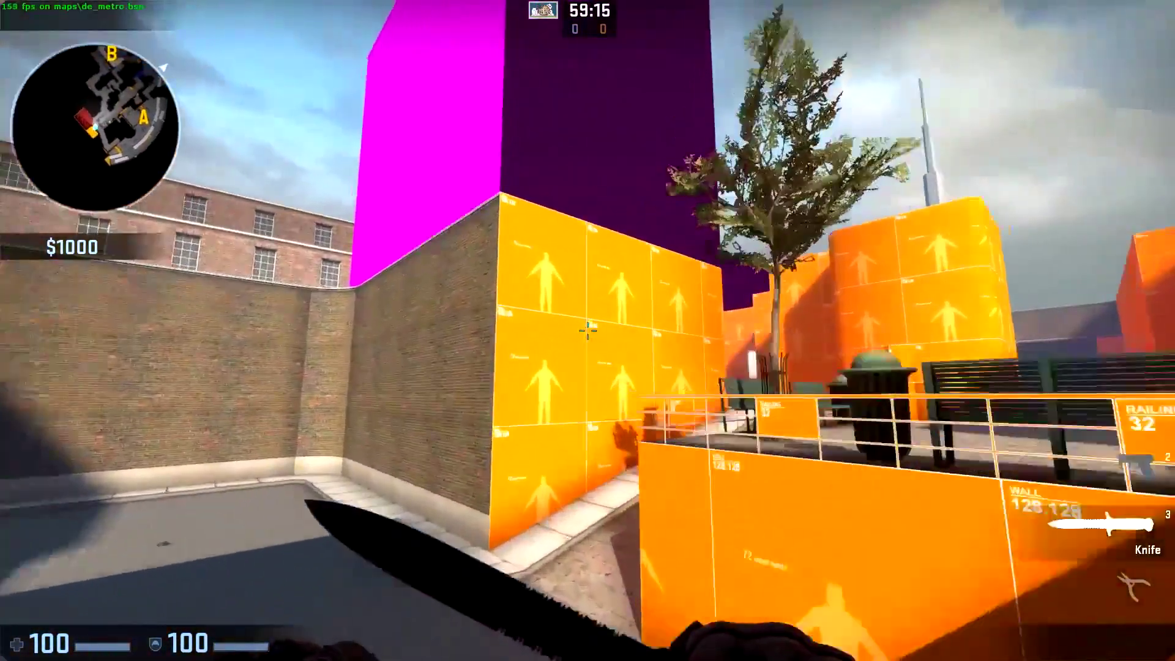
key(w)
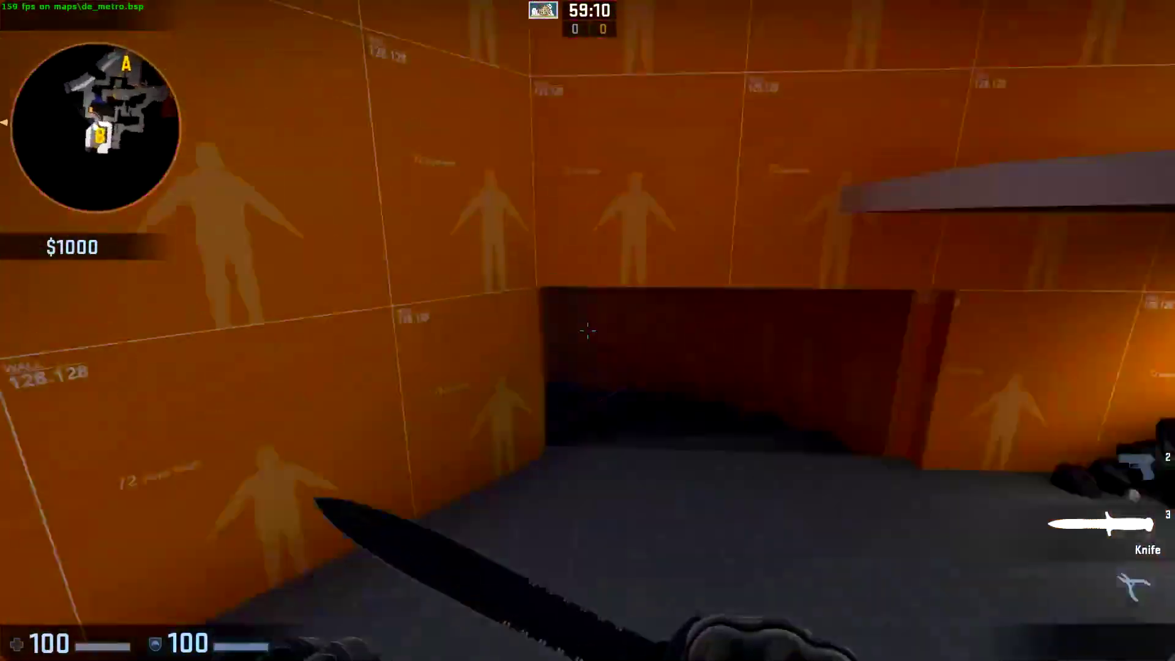
key(w)
key(grave)
key(grave)
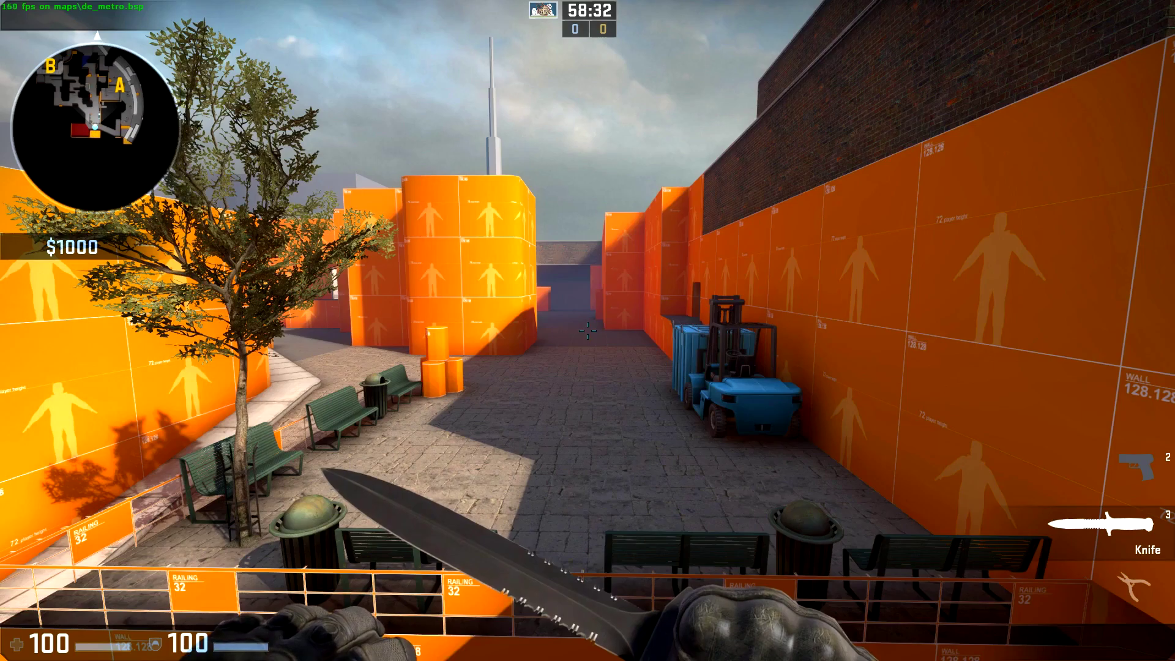
- Pause the game, view Help & Options > Video Settings, then go back
key(Escape)
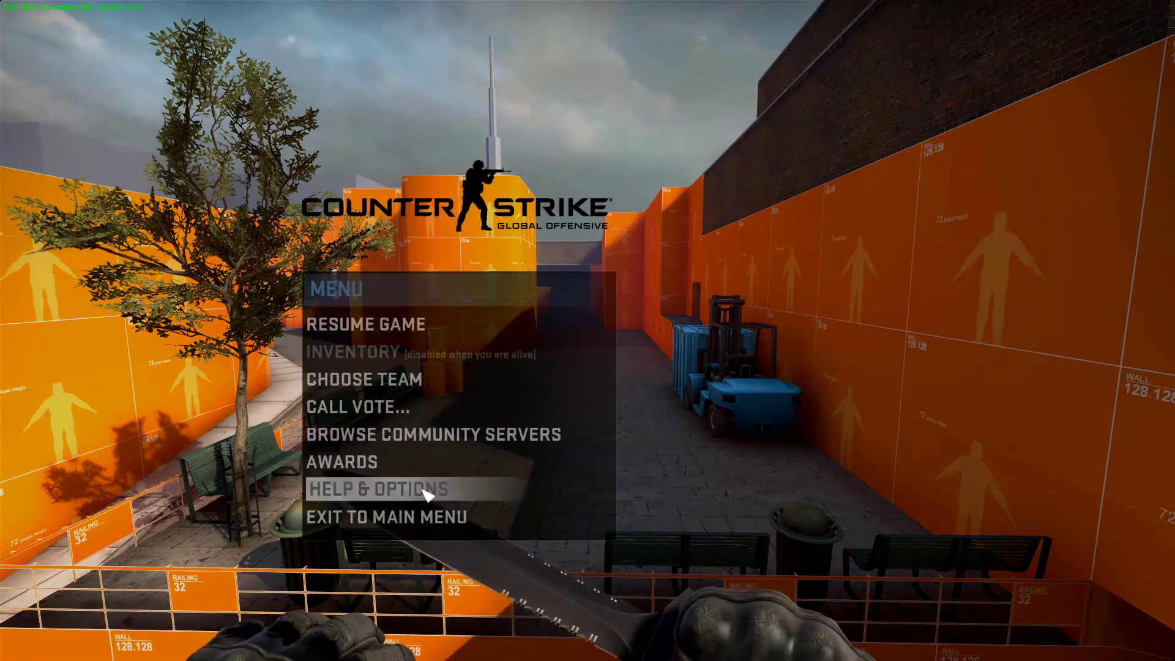
click(420, 488)
click(418, 471)
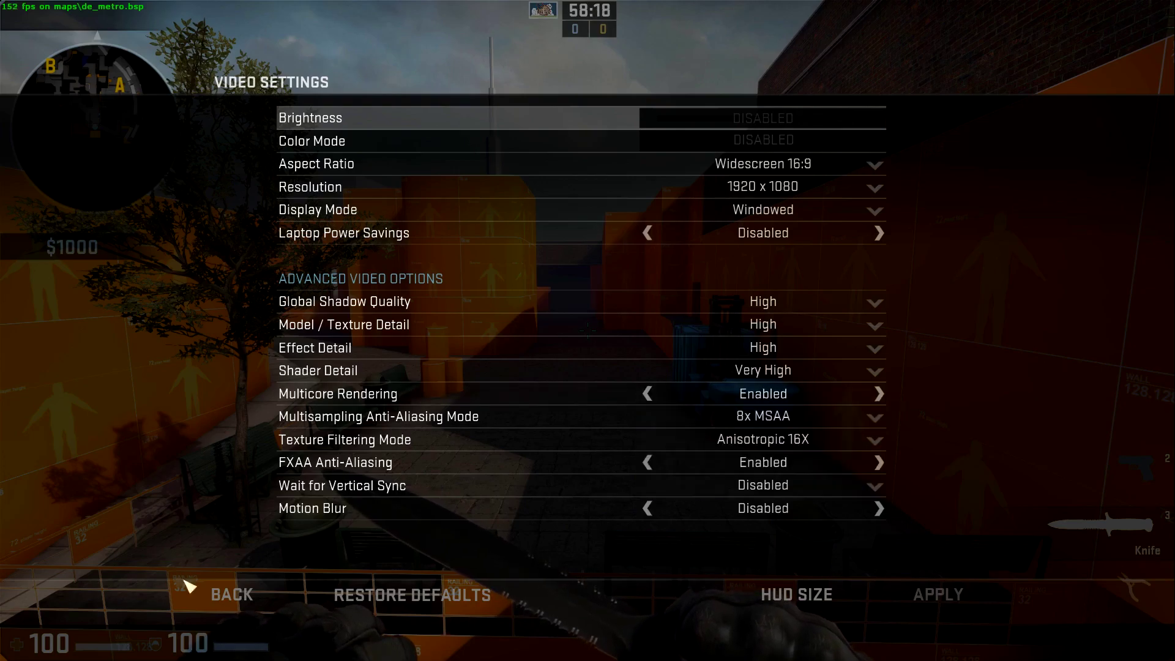
click(190, 589)
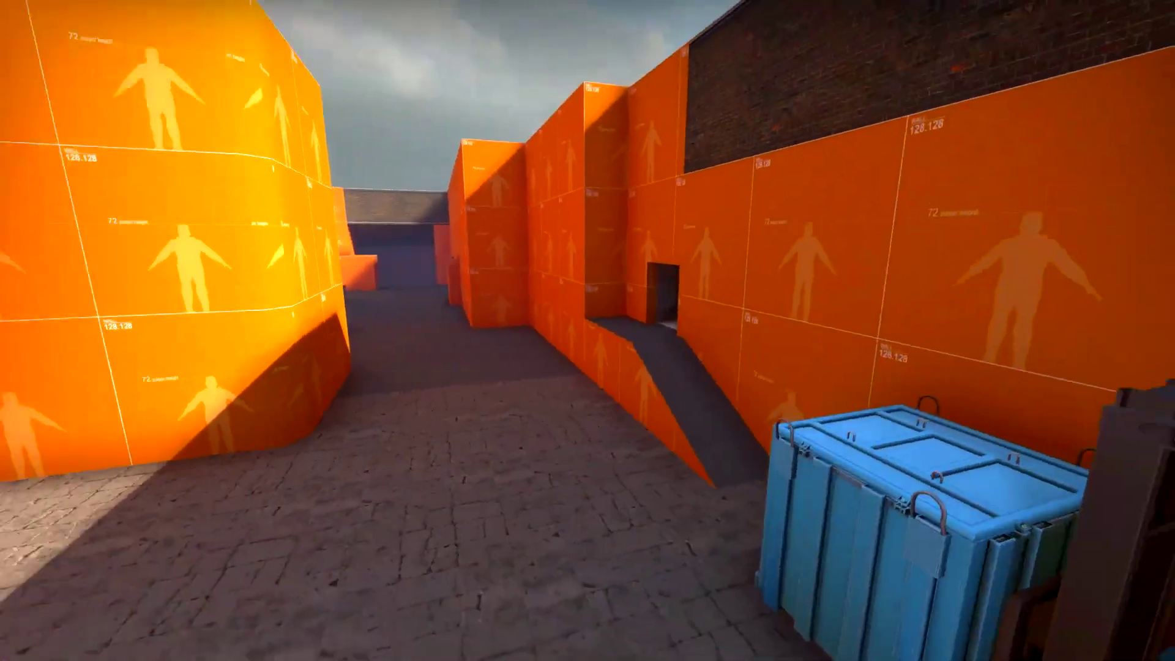
- Run 'disconnect' in the console to leave de_metro for the main menu
key(grave)
text(disc)
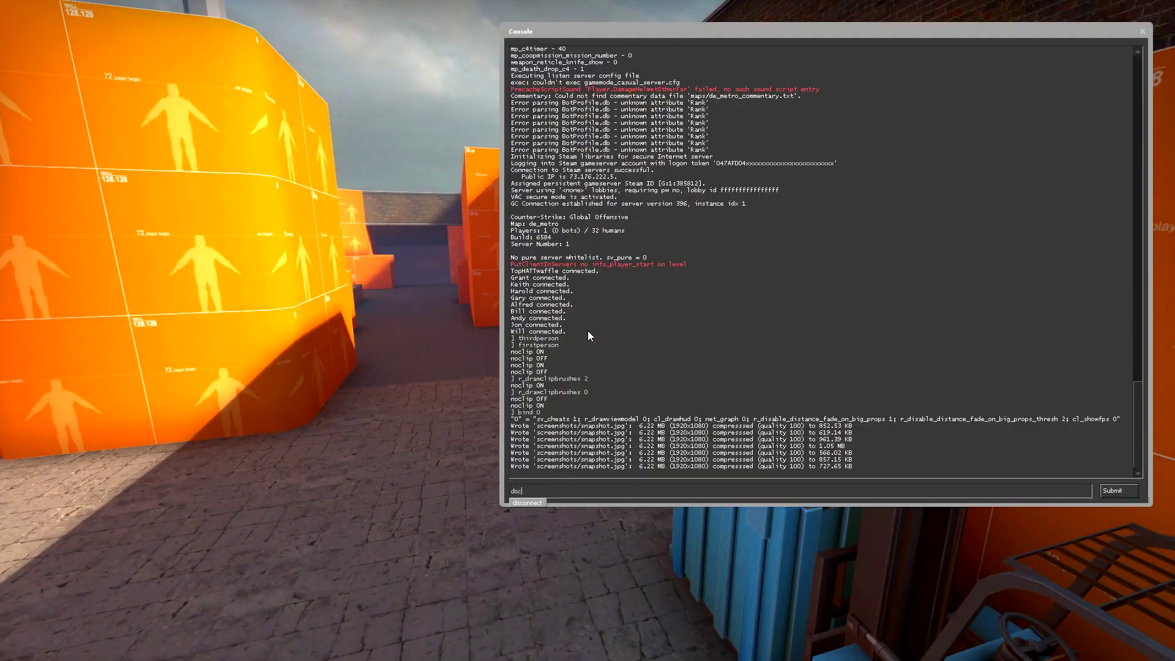
key(Tab)
key(Return)
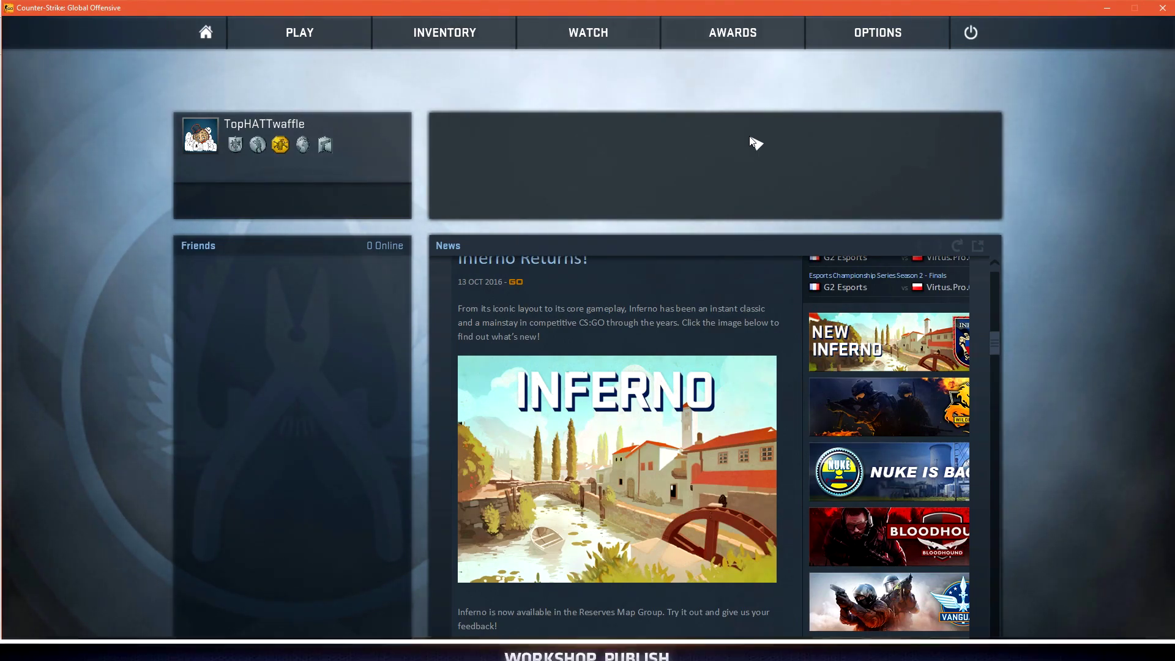
key(grave)
- Run workshop_publish, start a new Map entry, and enter title and description 'Metro'
text(works)
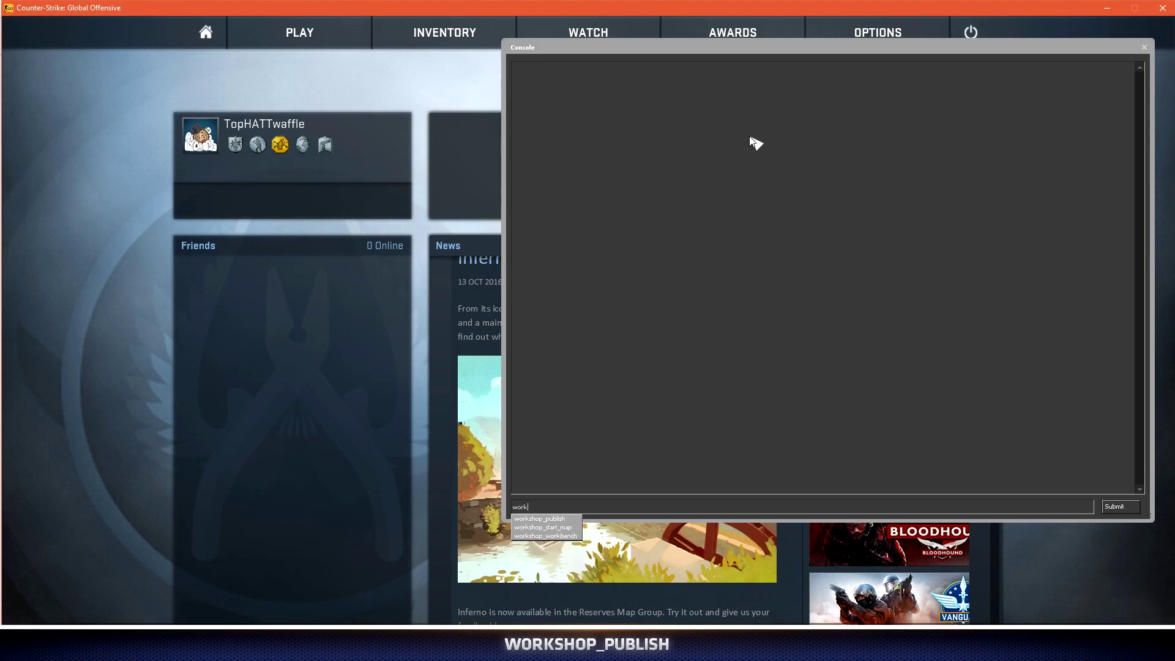
key(Tab)
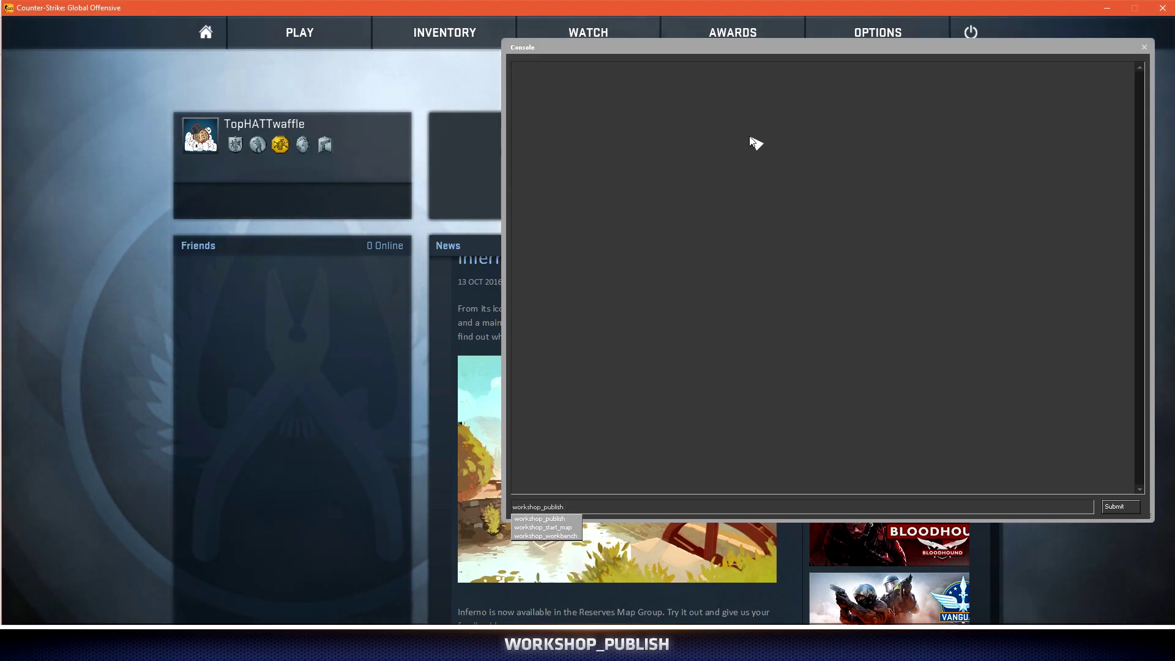
key(Return)
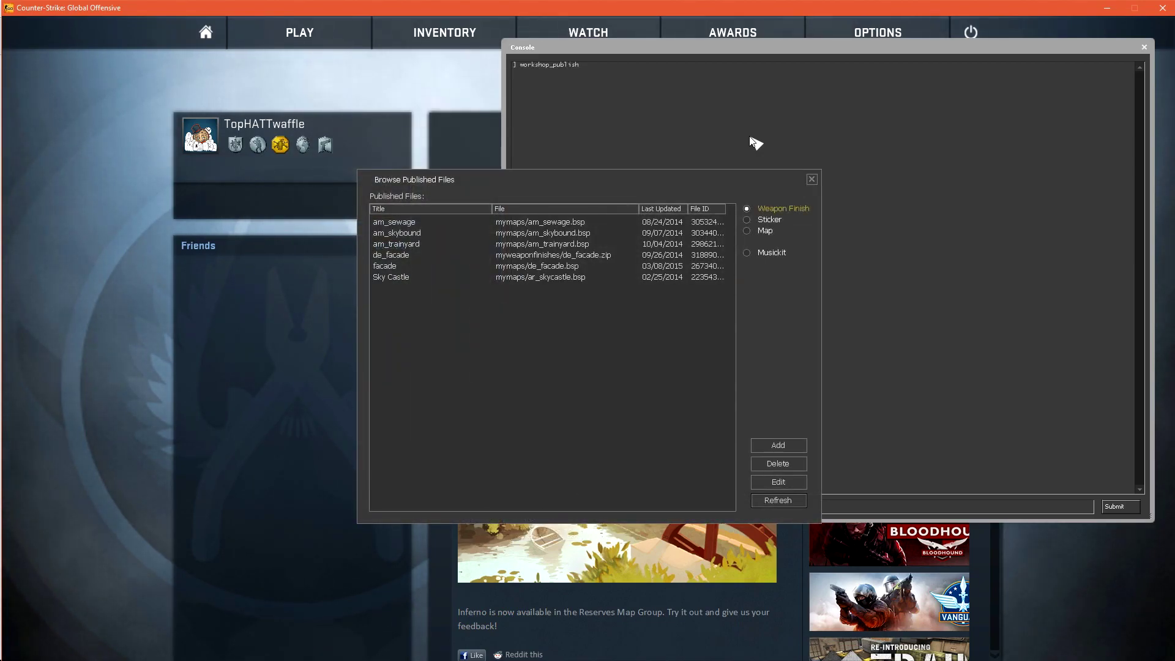
click(763, 231)
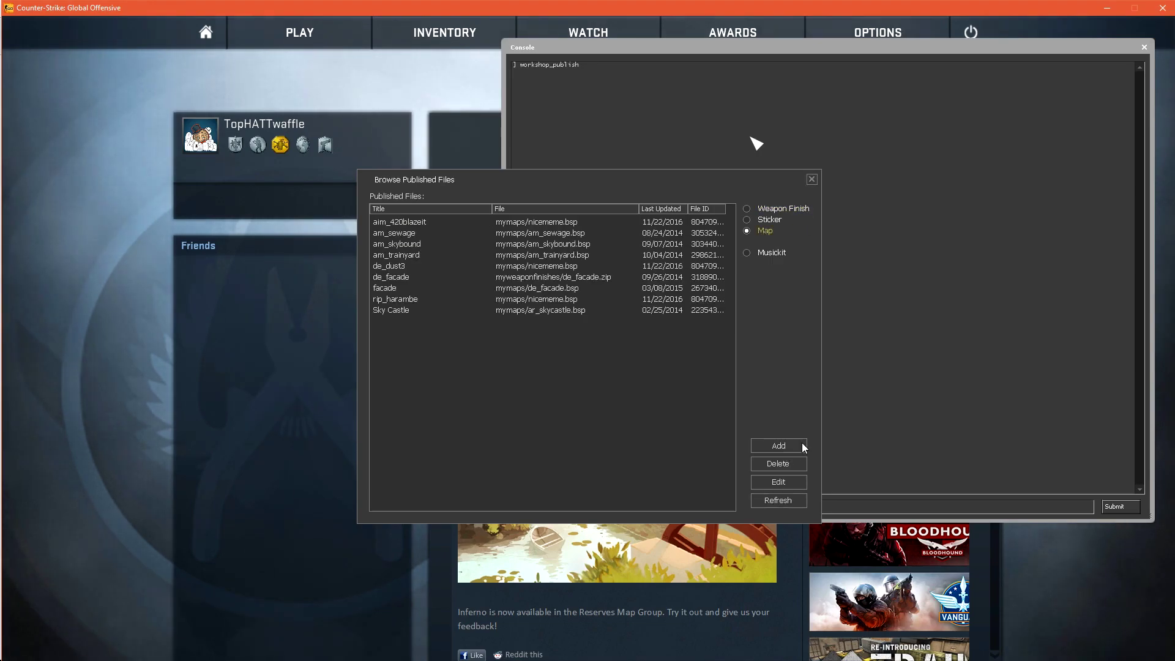
click(802, 443)
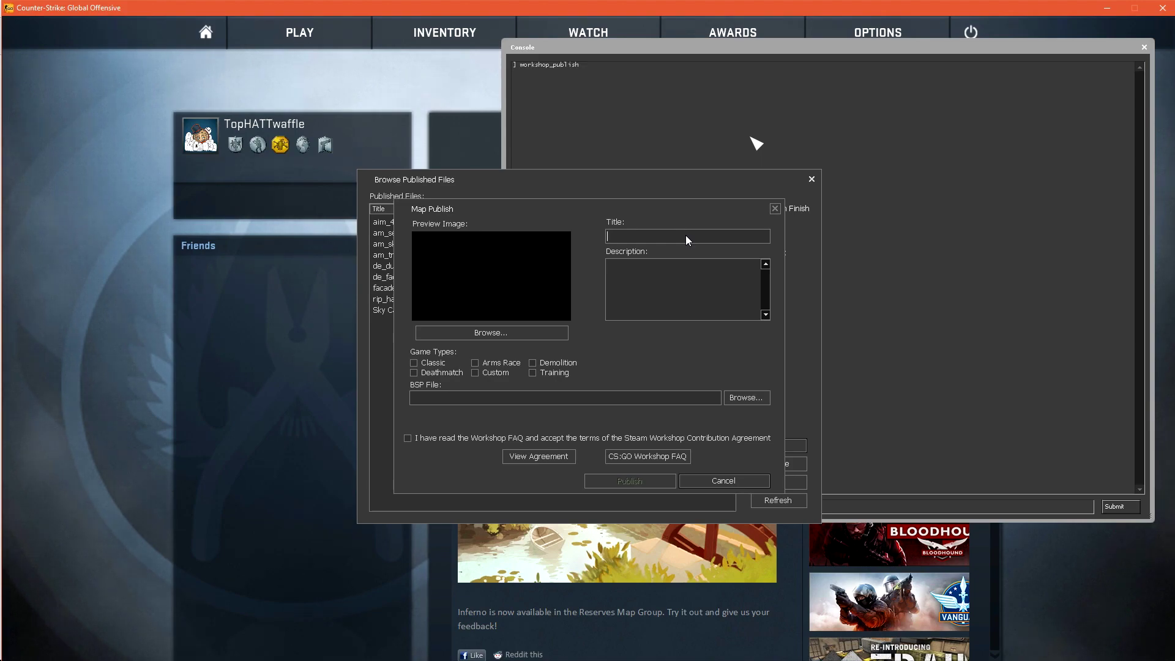
text(Metro)
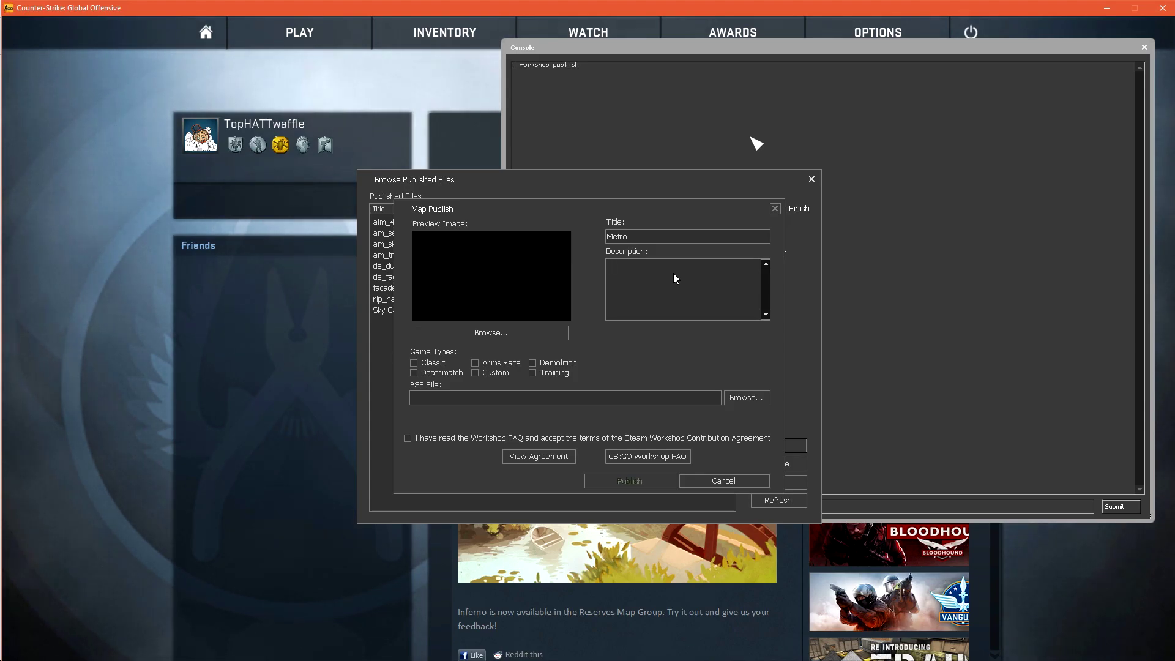
text(Metro)
- Set csgo\screenshots\snapshot_0000.jpg as the preview image and tick the Classic game type
click(498, 335)
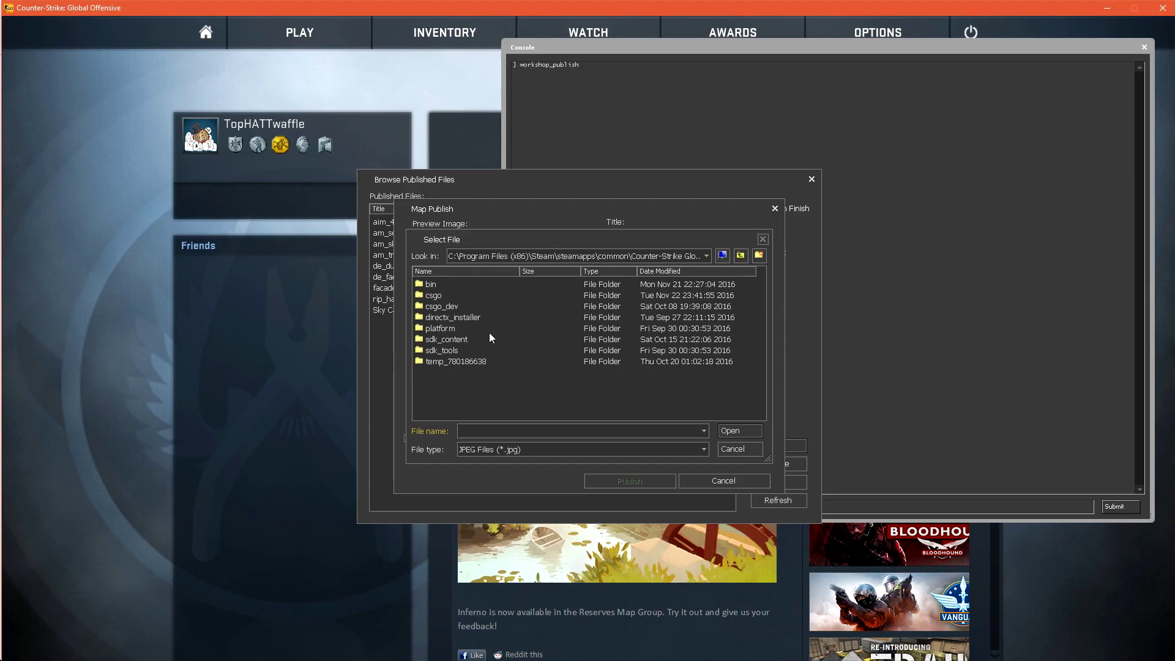
double_click(465, 296)
double_click(455, 372)
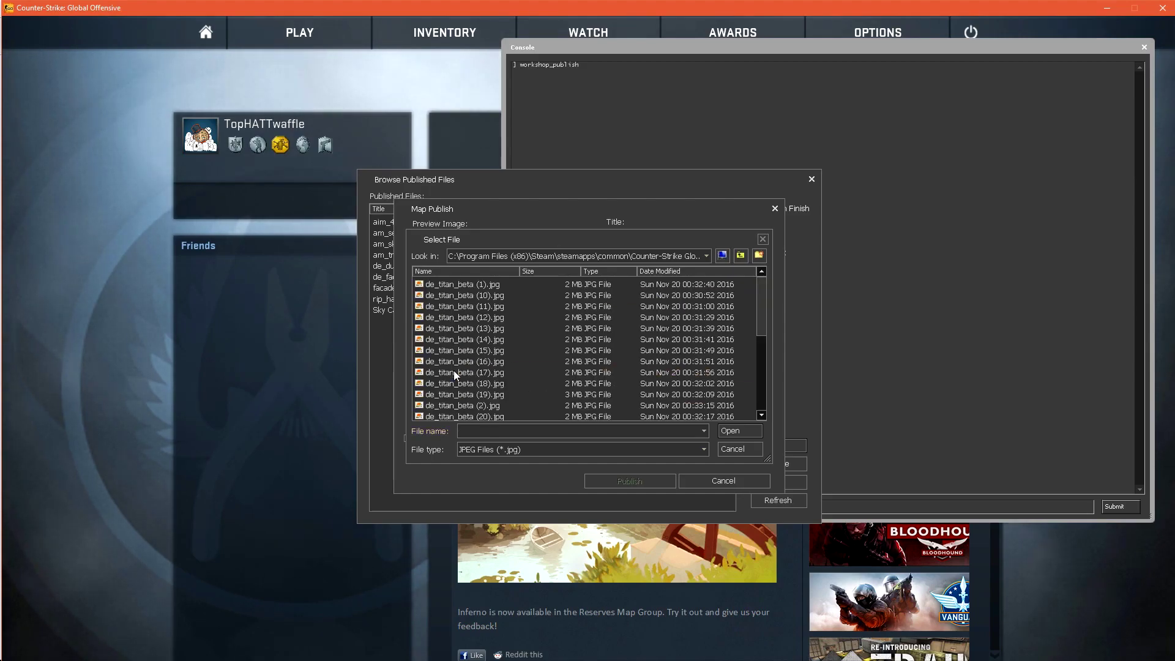
scroll(471, 346, down, 5)
click(472, 352)
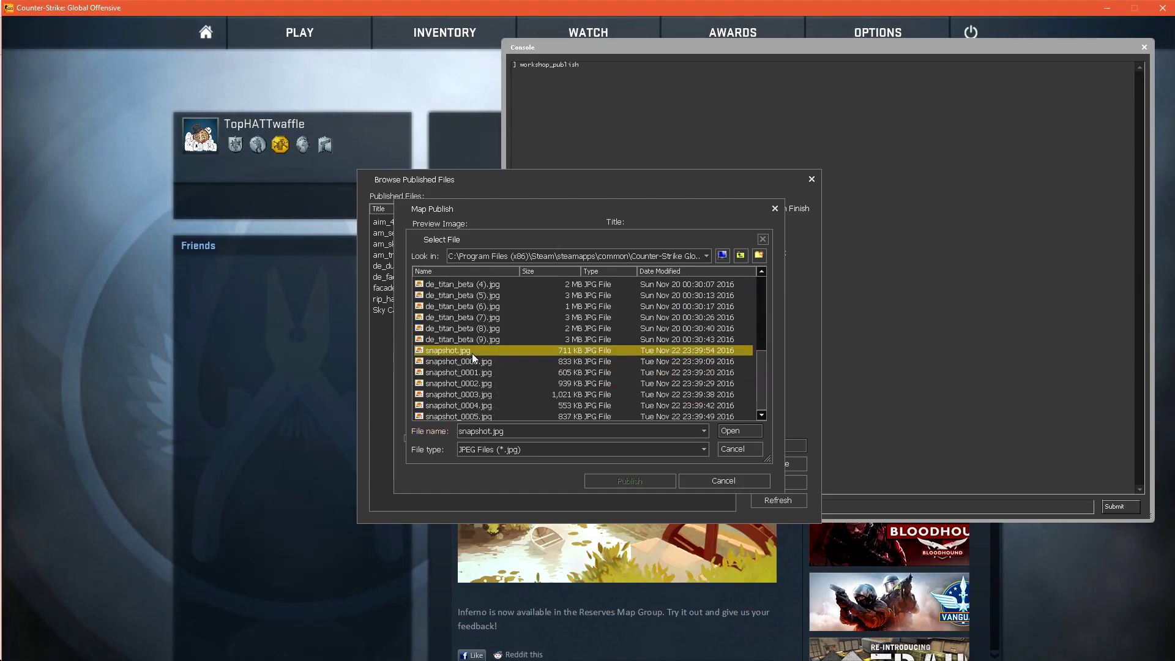
click(475, 361)
click(739, 431)
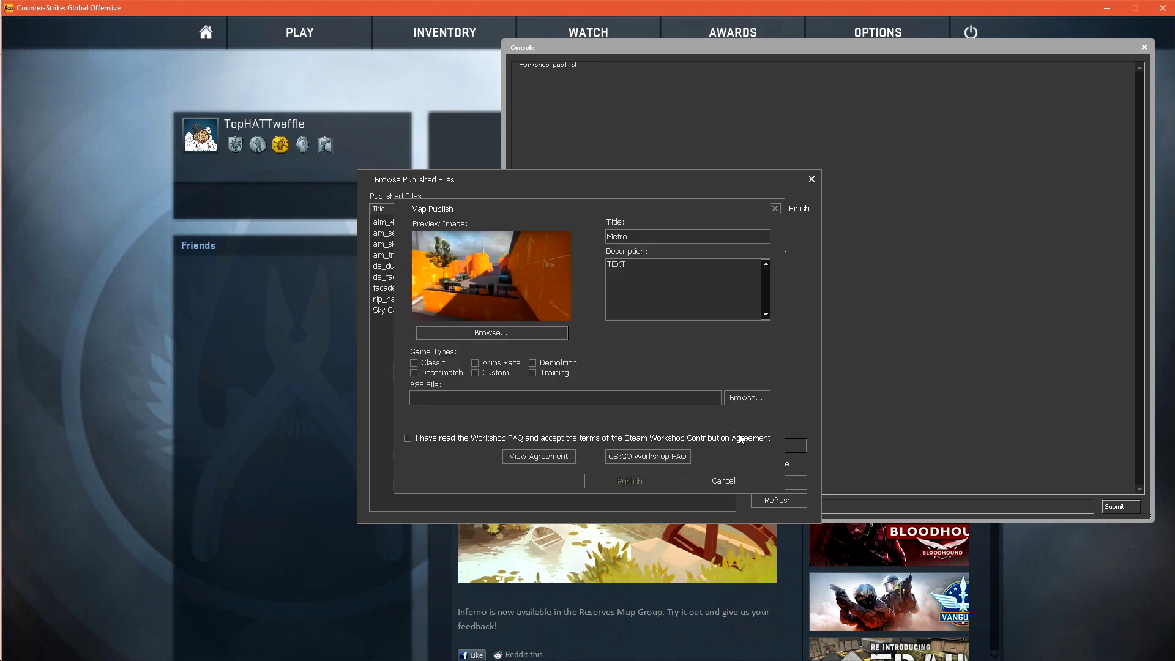
click(440, 364)
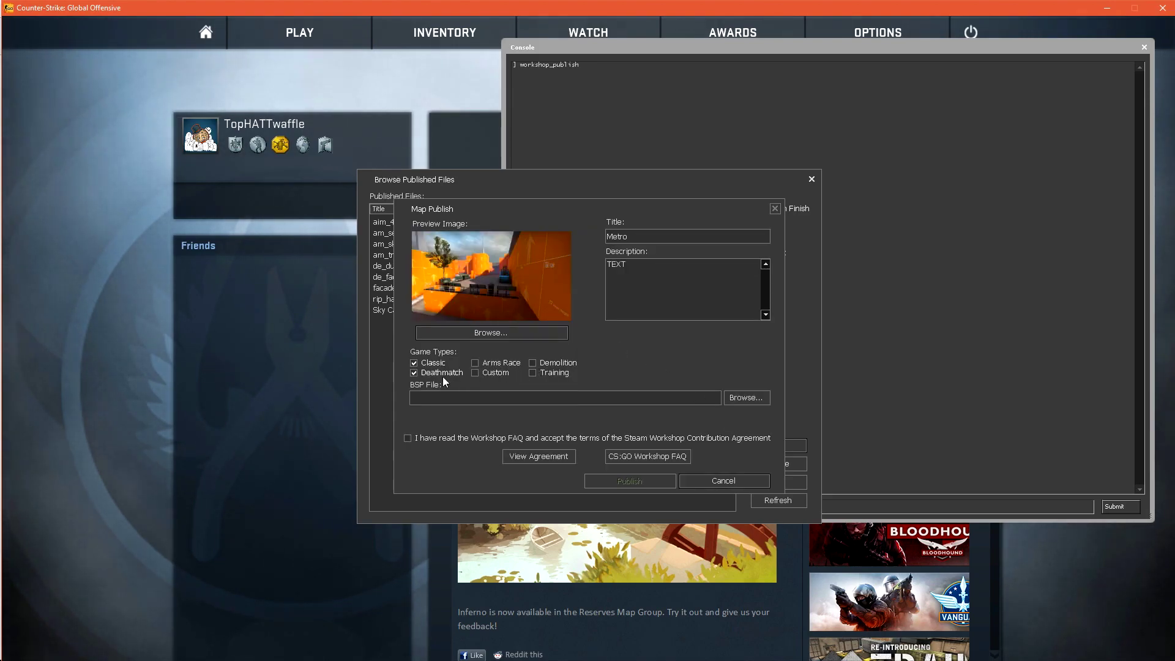
- Choose csgo\maps\de_metro.bsp as the BSP, accept the Workshop terms, and publish
click(746, 397)
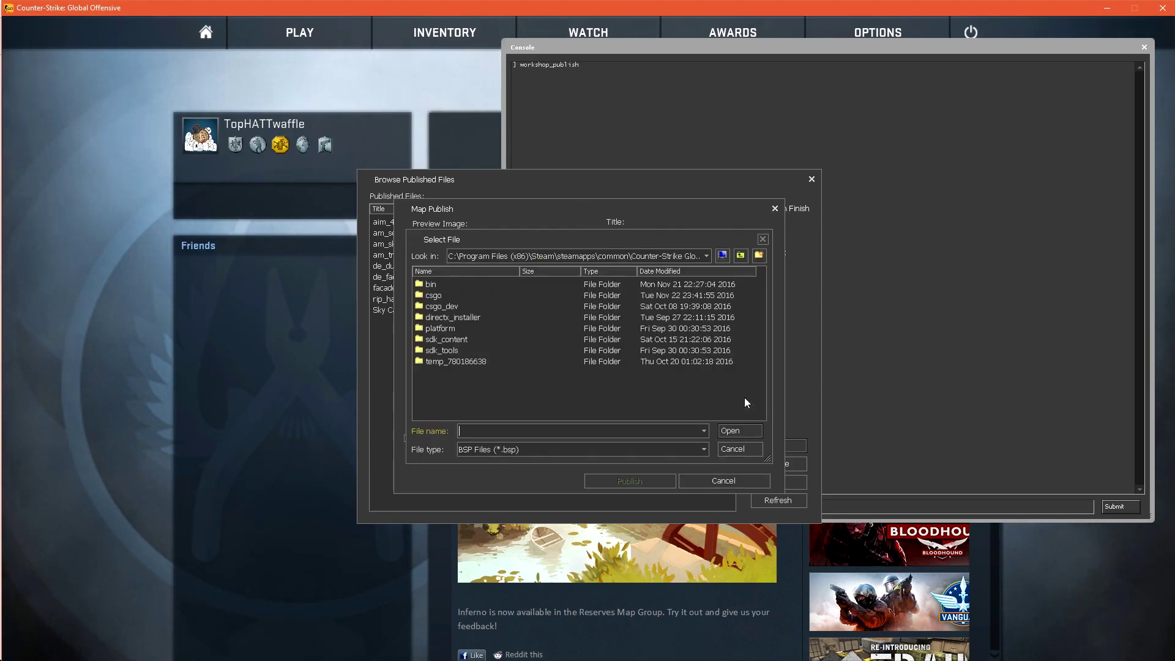
double_click(444, 296)
double_click(450, 321)
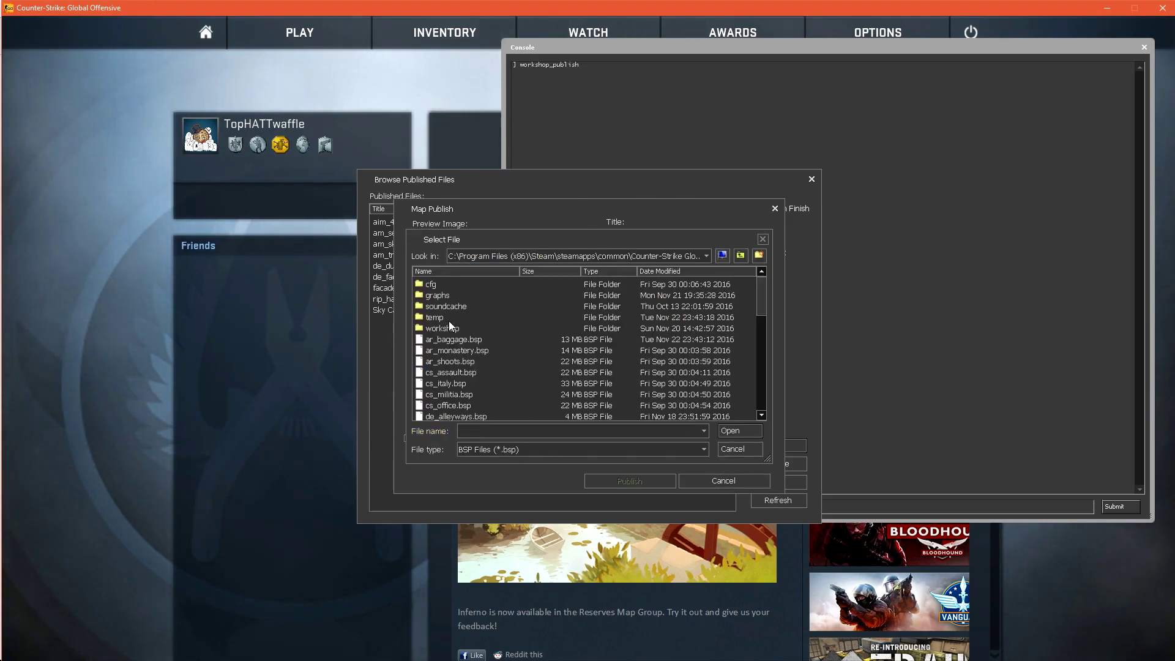
scroll(468, 357, down, 5)
click(461, 350)
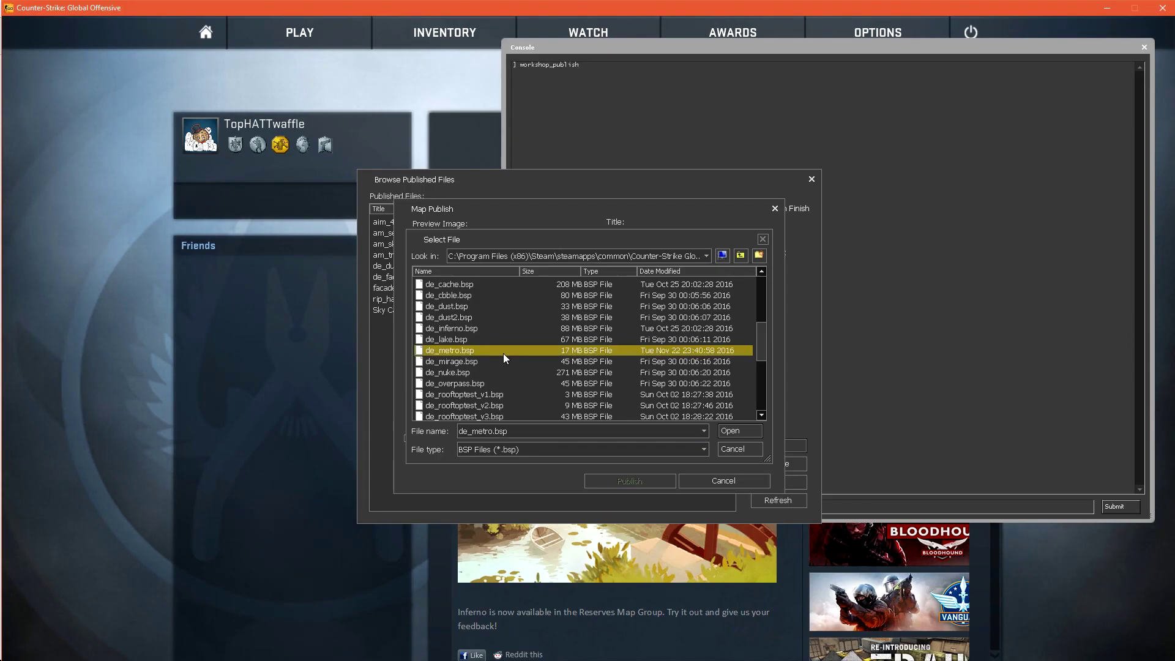
click(739, 431)
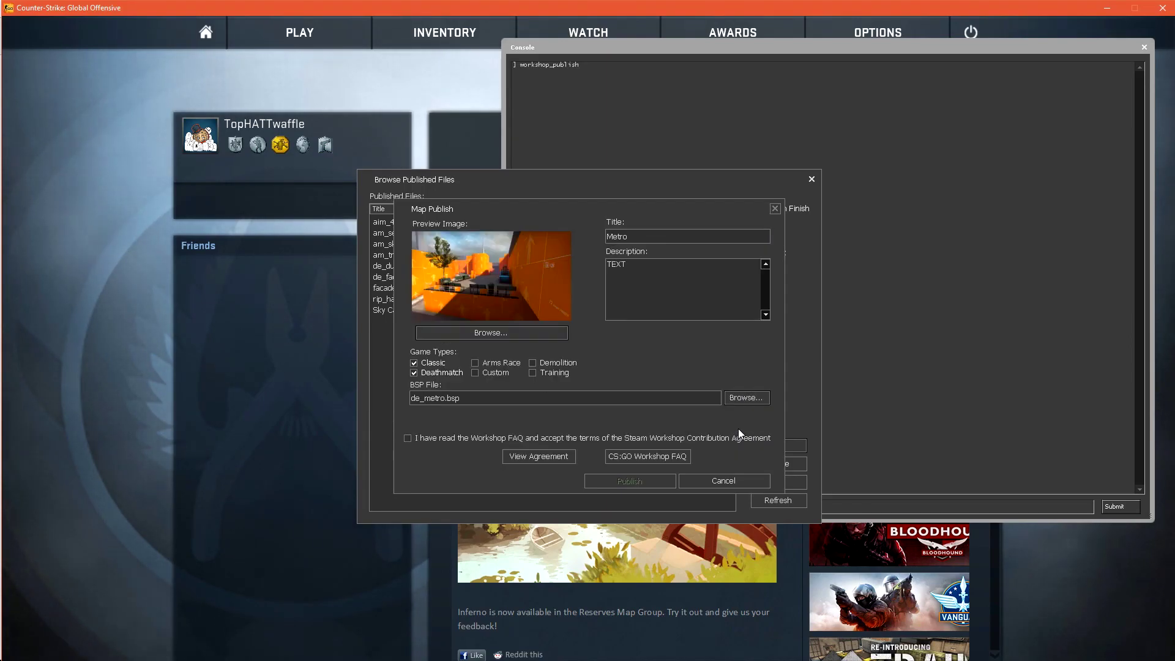
click(438, 439)
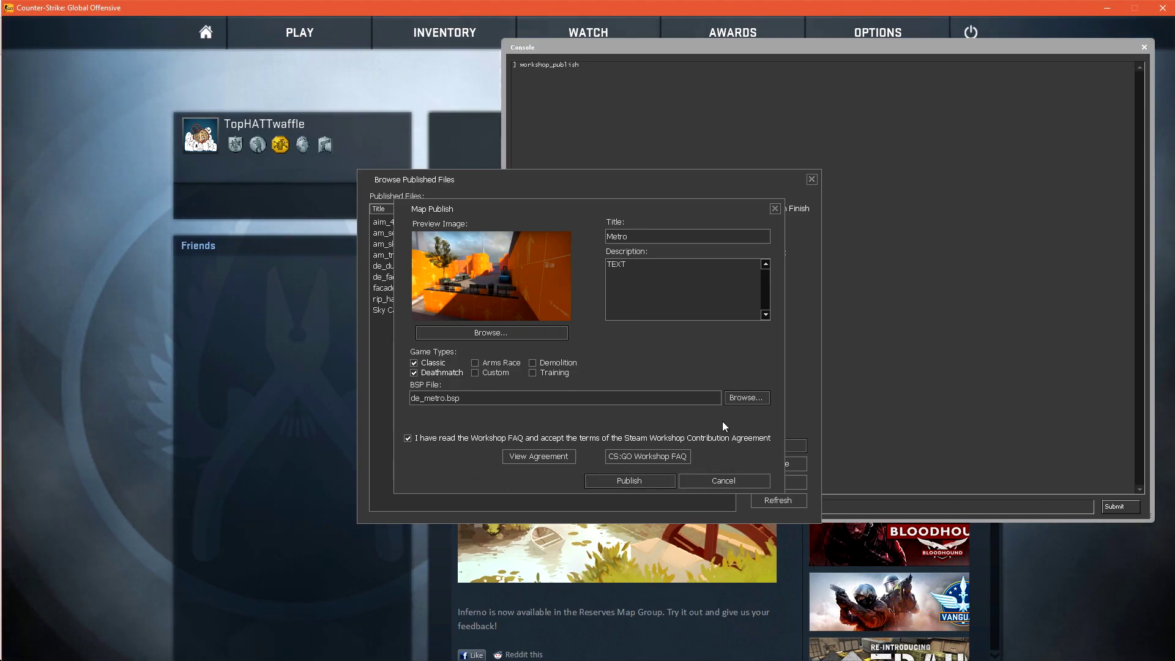
click(663, 480)
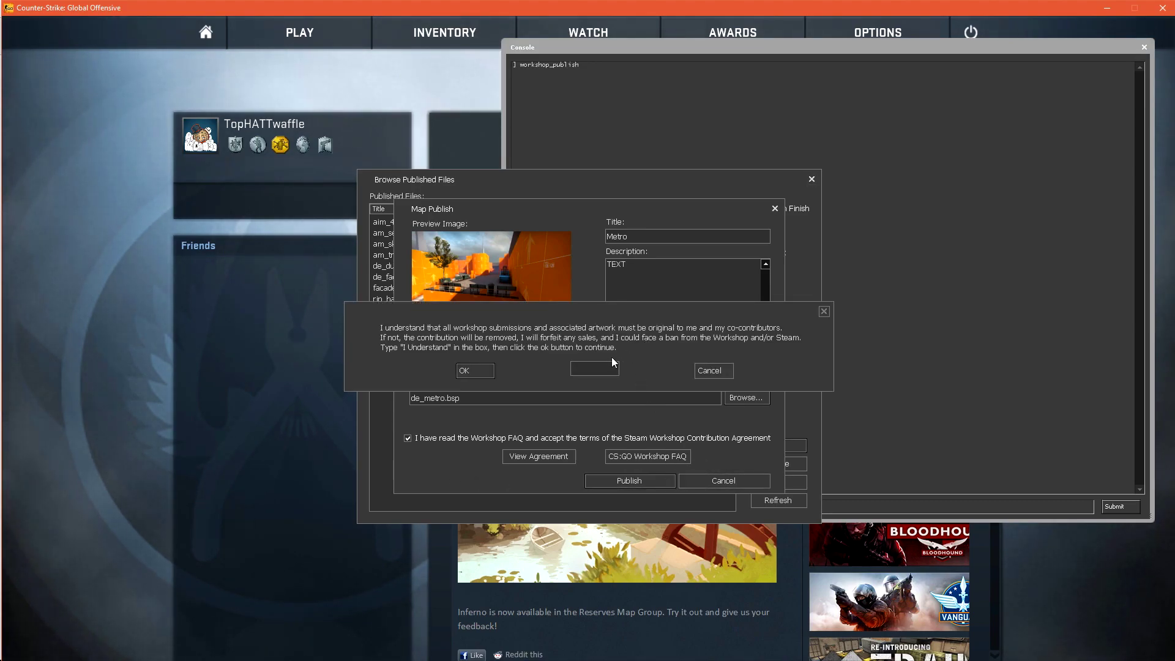
- Enter 'I understand' in the originality confirmation and confirm publishing Metro
click(603, 371)
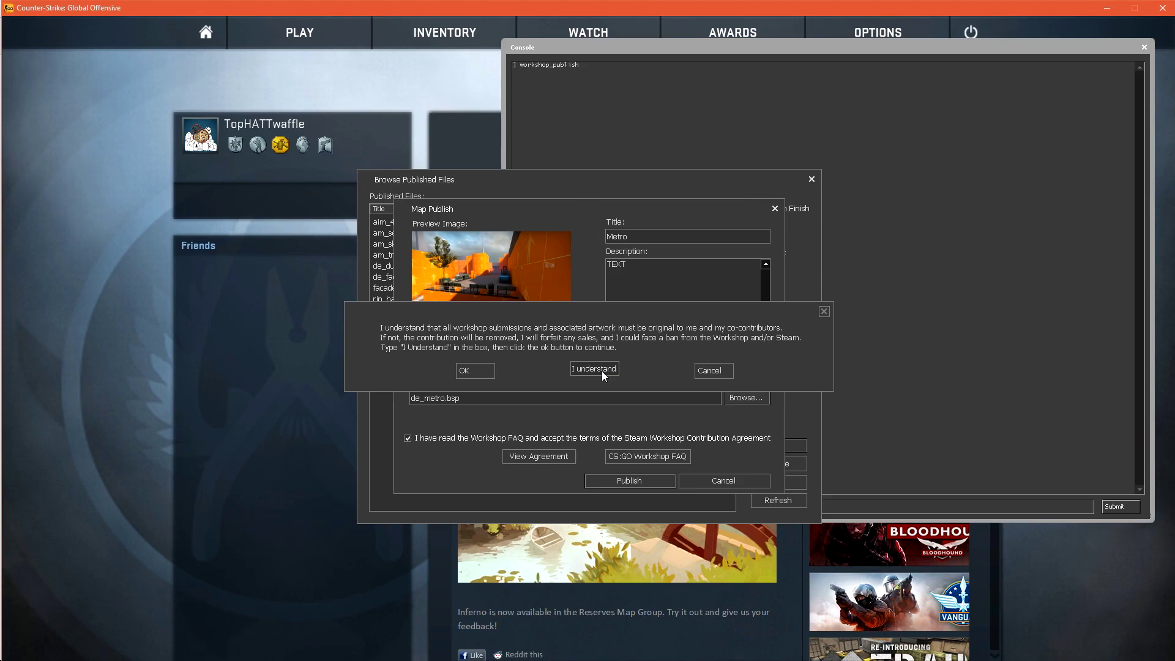
click(482, 372)
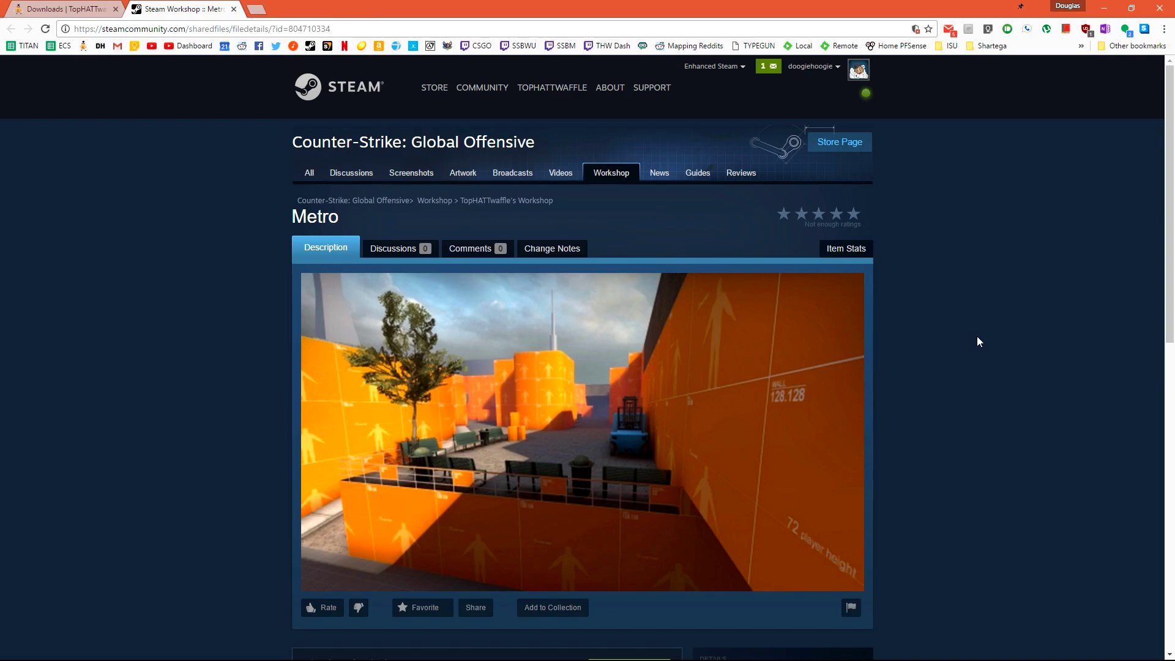
- Open Metro's add/edit images & videos page and start choosing image files
scroll(977, 336, down, 8)
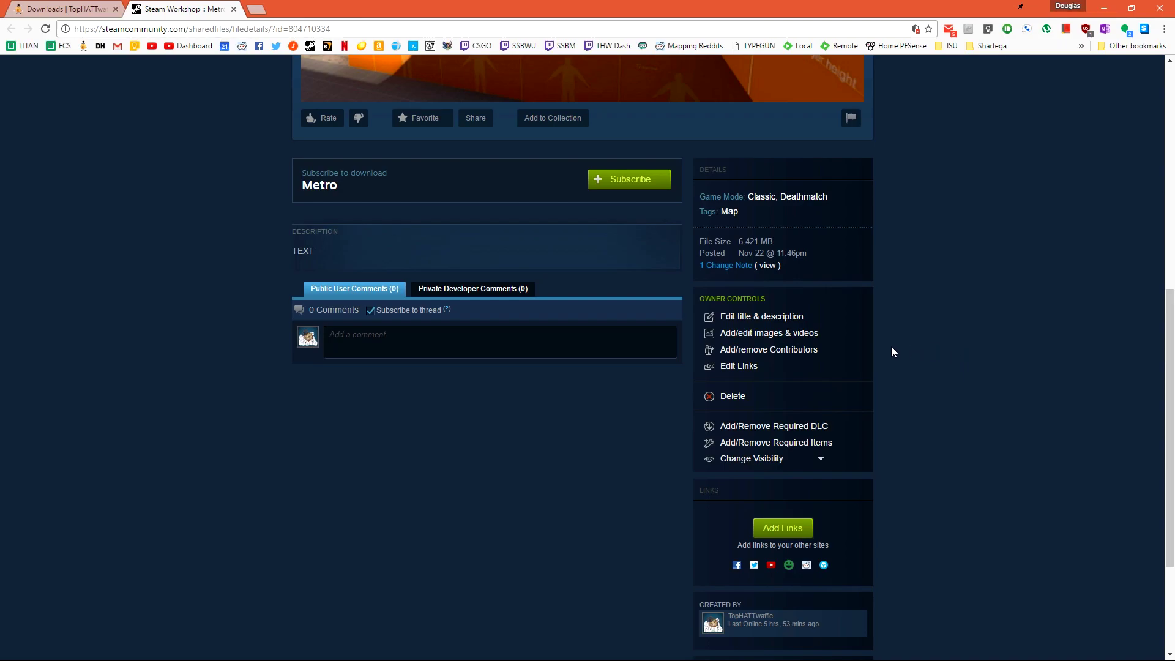
click(779, 335)
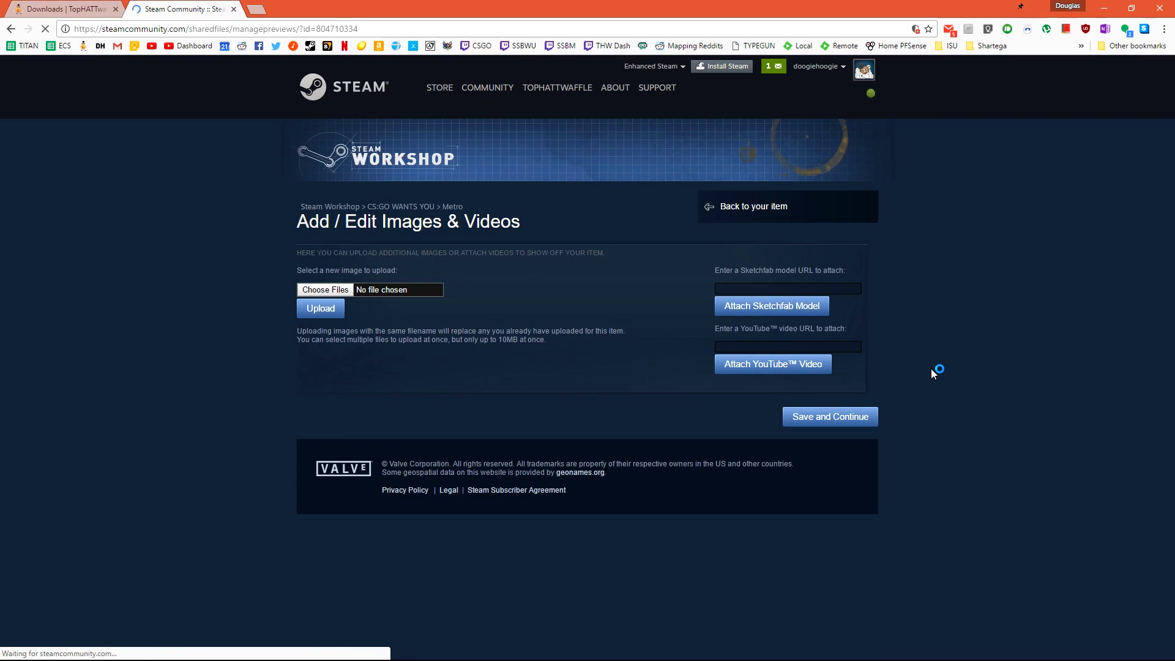
drag(329, 271, 436, 277)
click(325, 290)
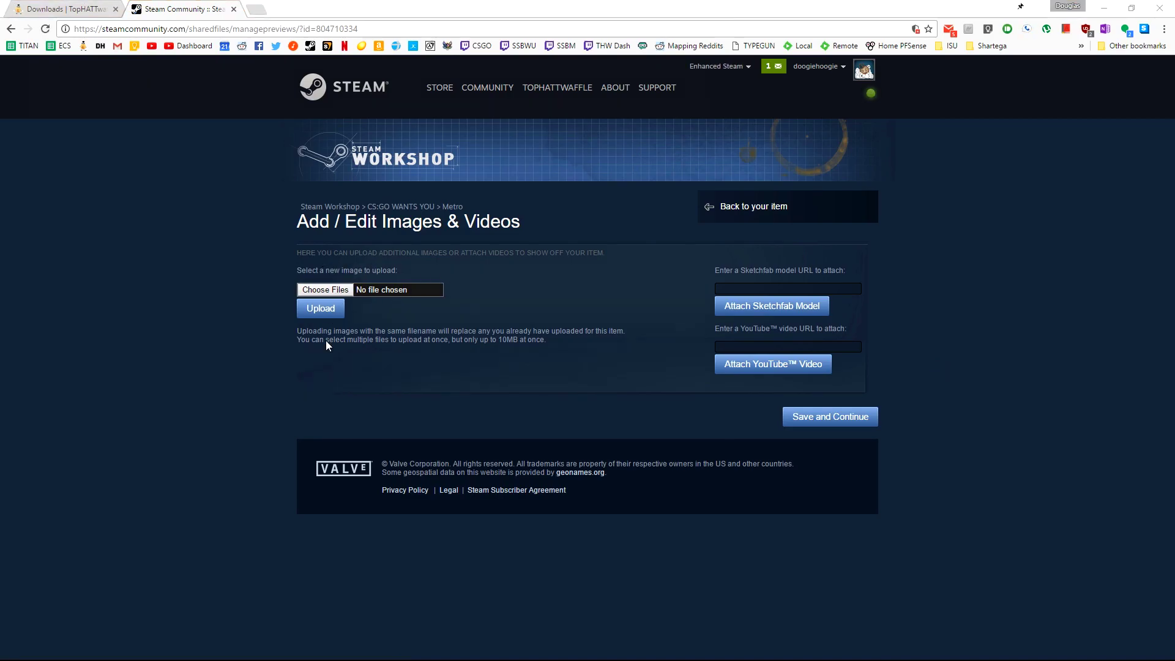
- Upload snapshot.jpg through snapshot_0005.jpg from csgo\screenshots and save the images
click(47, 138)
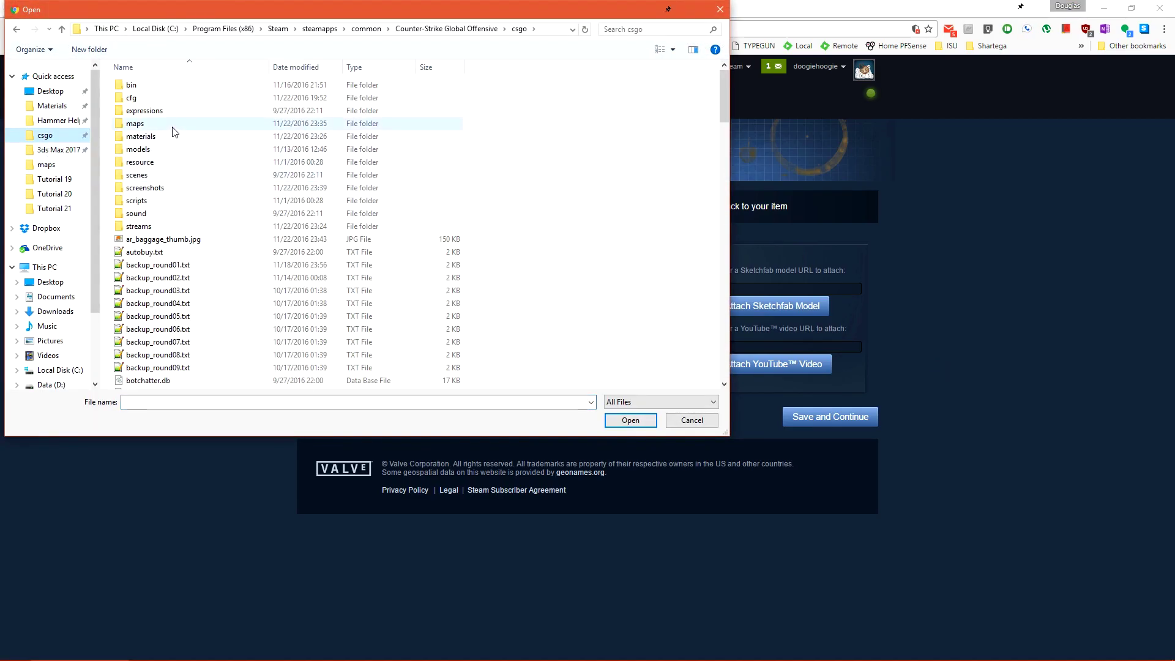
double_click(145, 188)
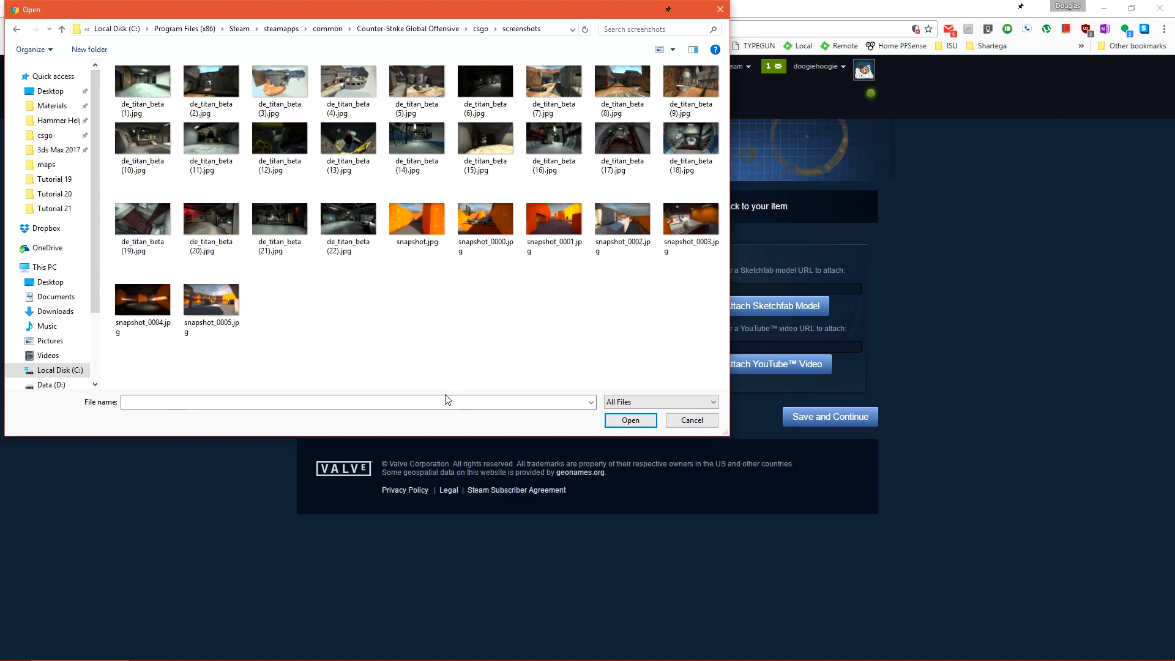
click(417, 220)
shift+click(243, 289)
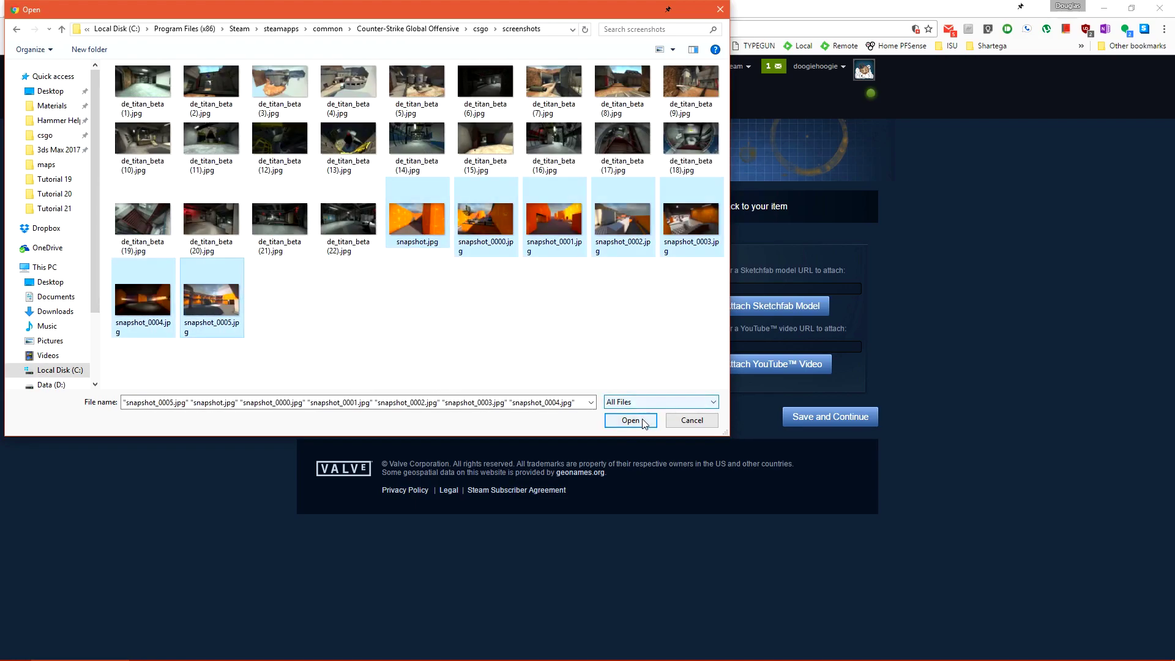
key(Return)
click(328, 314)
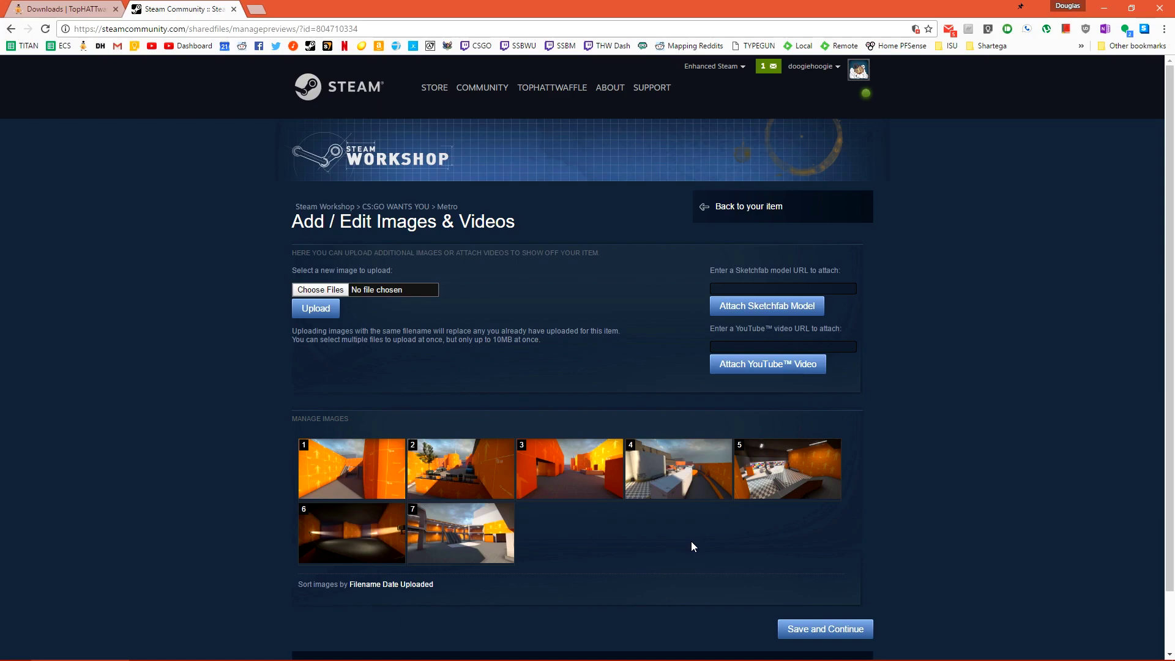
click(863, 633)
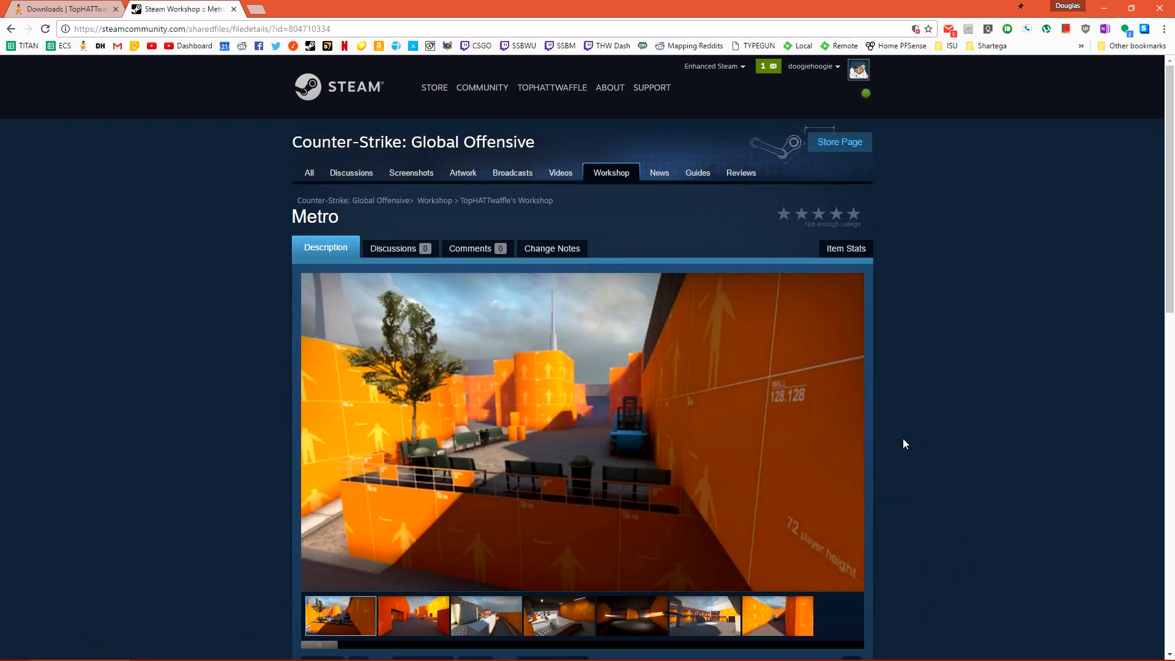
- Scroll down Metro's item page to review the seven-screenshot gallery, game modes and 6.421 MB file
scroll(960, 413, down, 2)
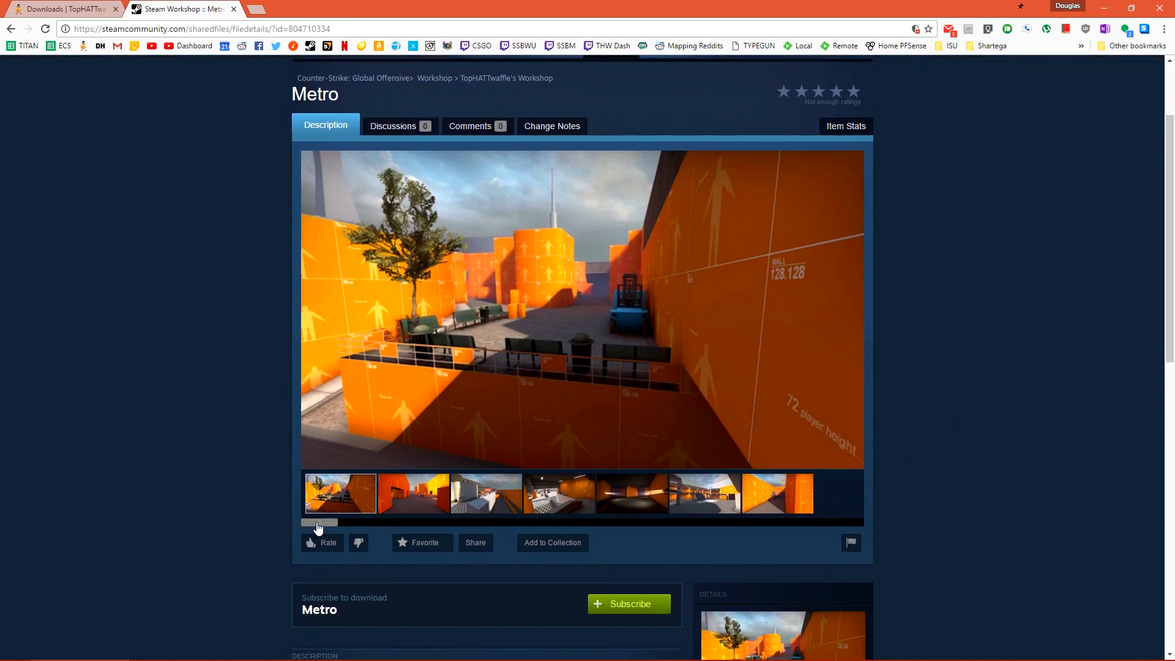
scroll(1016, 439, down, 3)
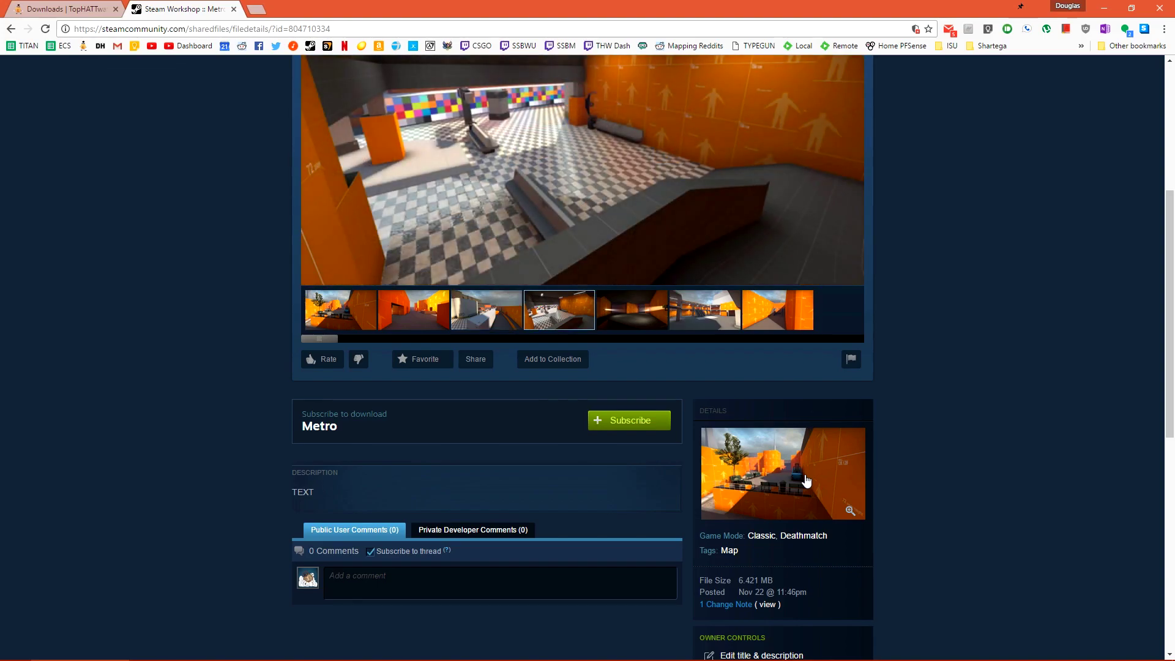
scroll(802, 477, down, 4)
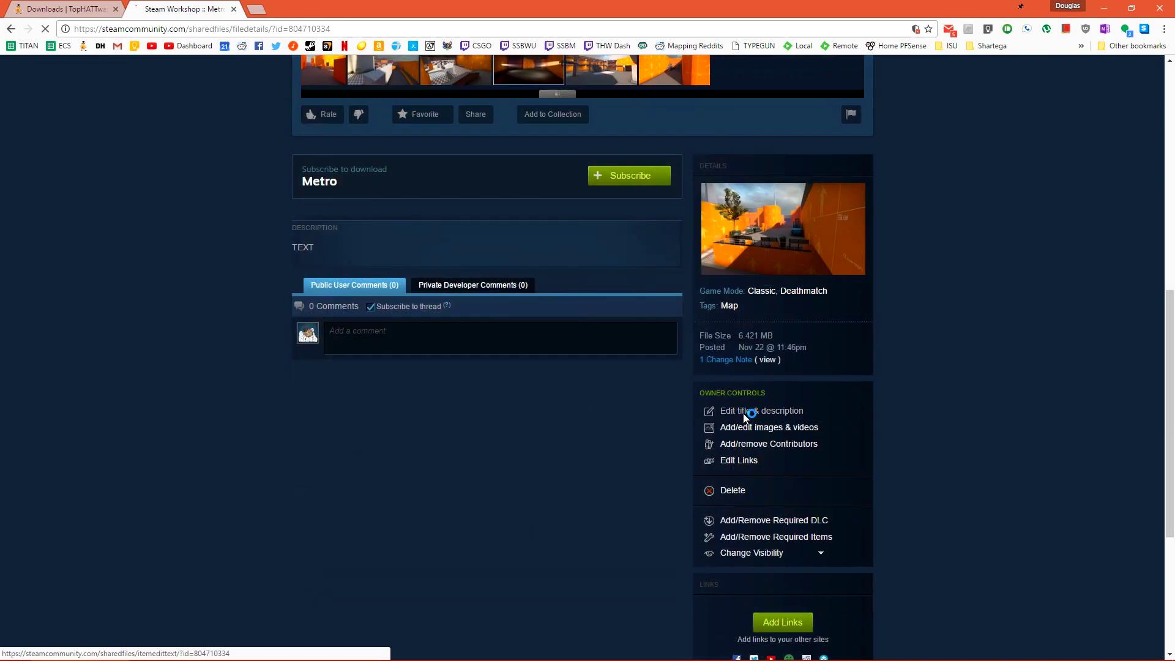
- Replace Metro's placeholder TEXT description with the awesome-level ECS tutorial sentence and save it
click(744, 415)
triple_click(520, 427)
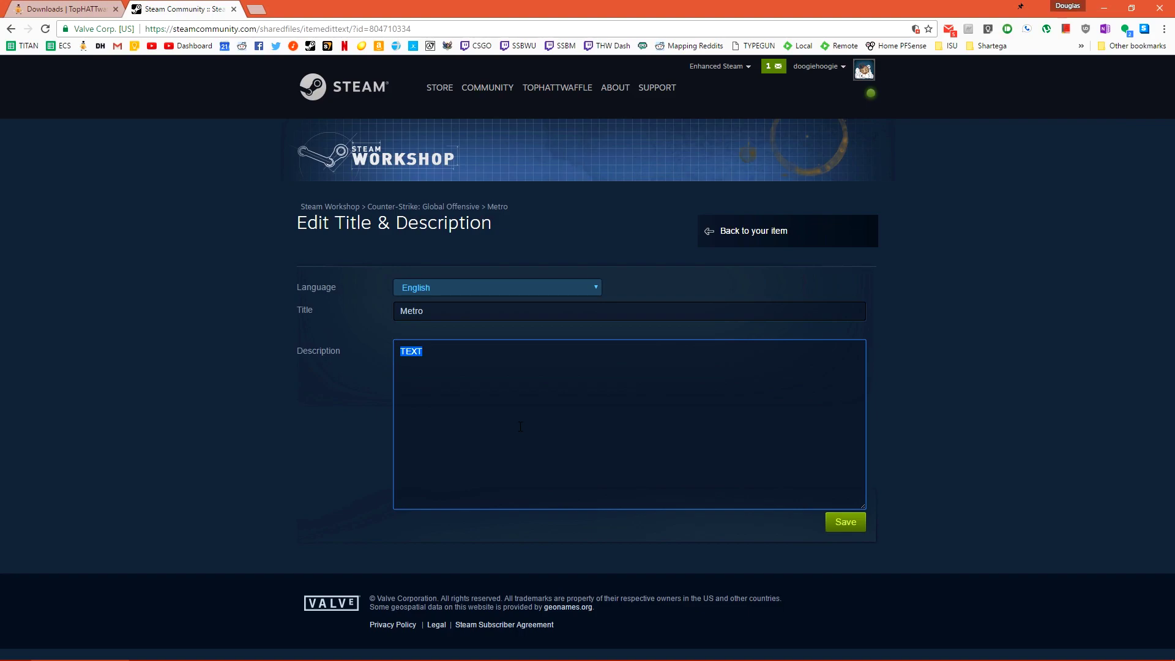
text(This is an awesome level that was made for ECS tutorial creation! Tell me what you think!)
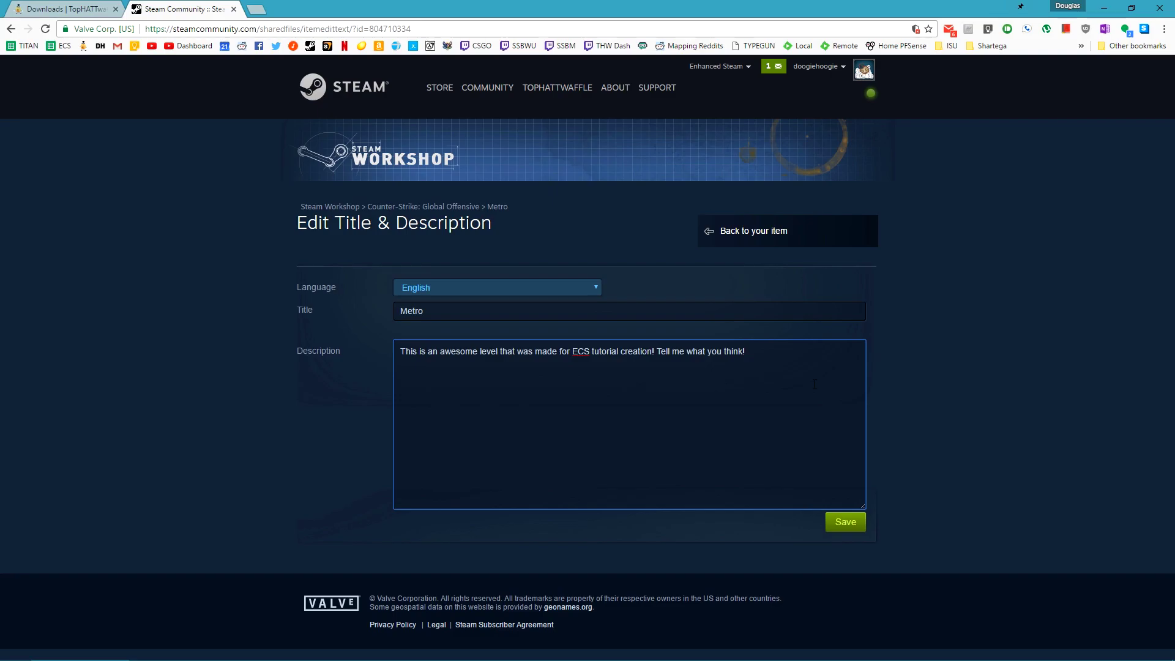
click(852, 525)
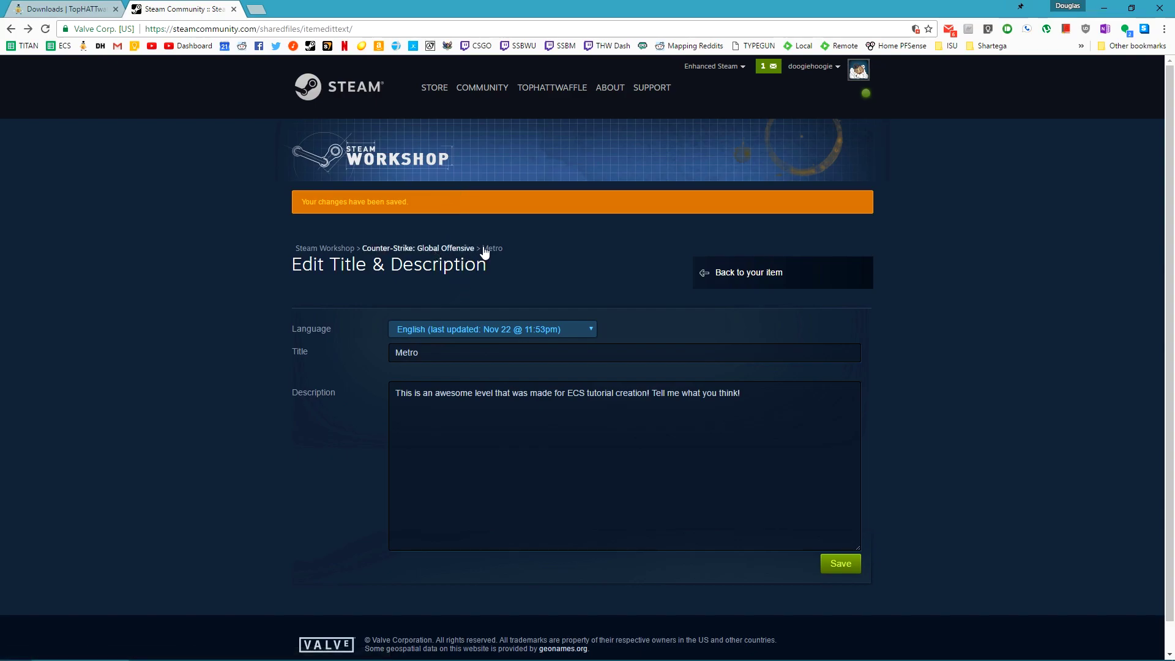
- Return to the Metro item page and subscribe to the map
click(485, 249)
scroll(234, 270, down, 3)
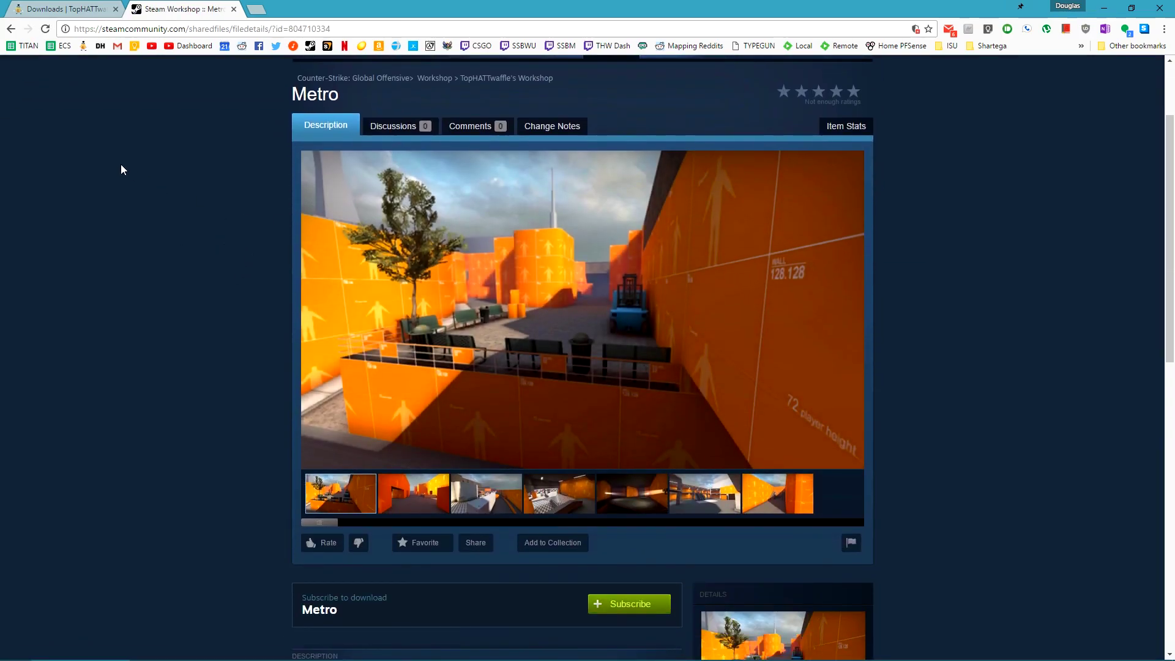
click(631, 604)
scroll(1015, 494, down, 5)
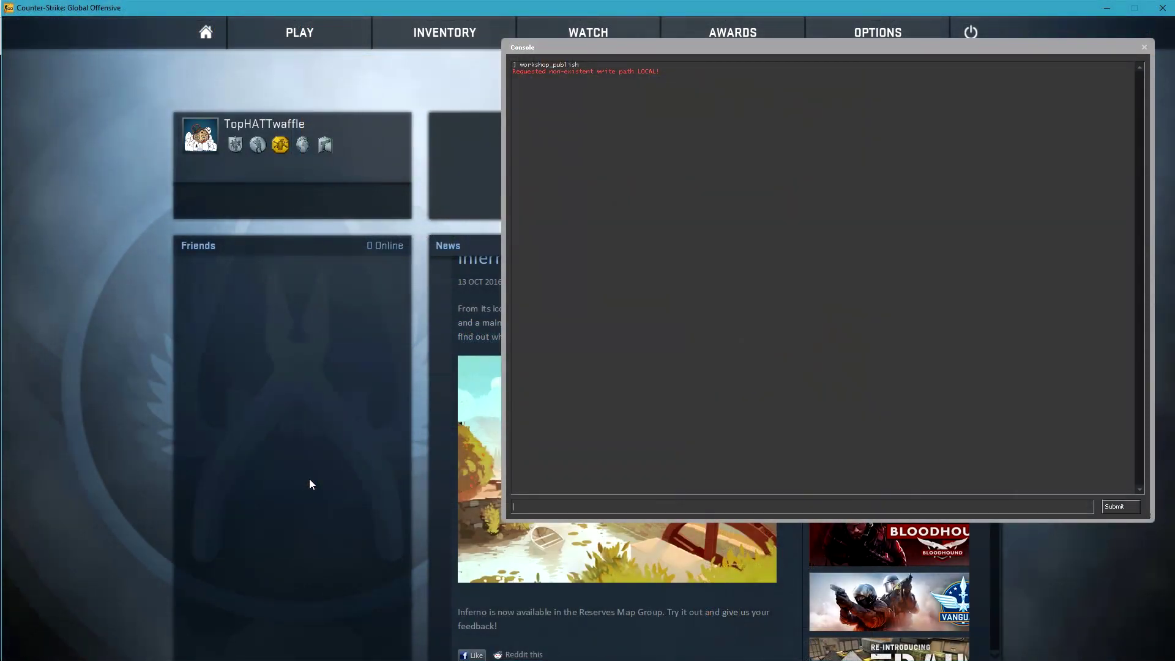
- Run workshop_publish, review Metro's published map entry for the new description, then cancel without changes
text(works)
key(Tab)
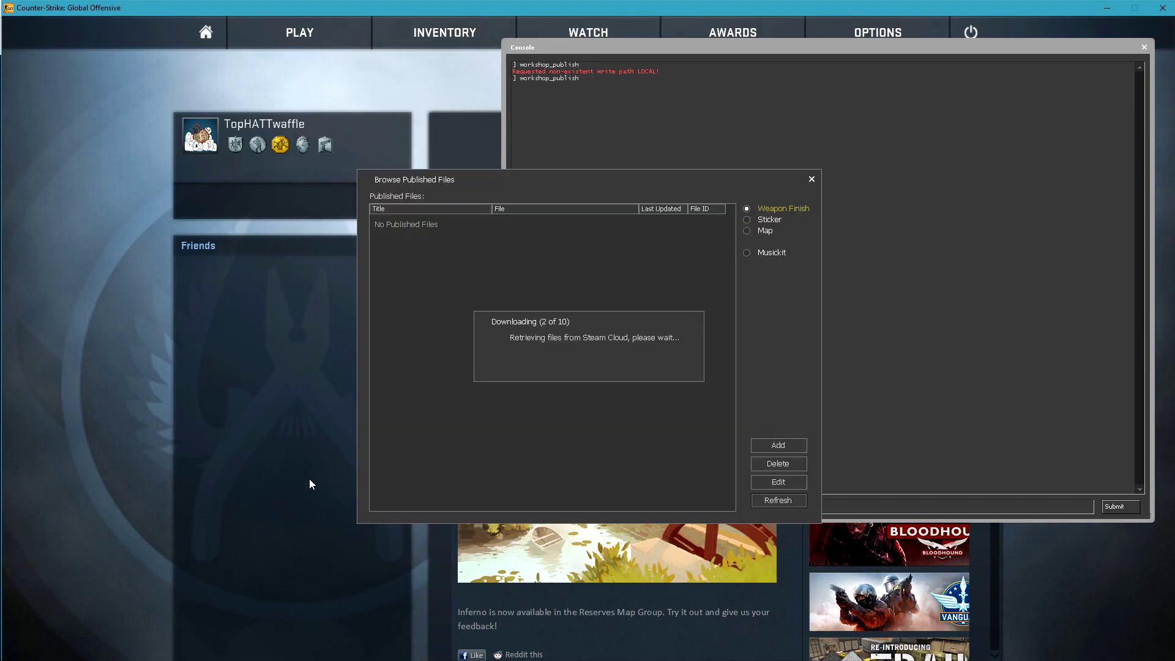
click(758, 230)
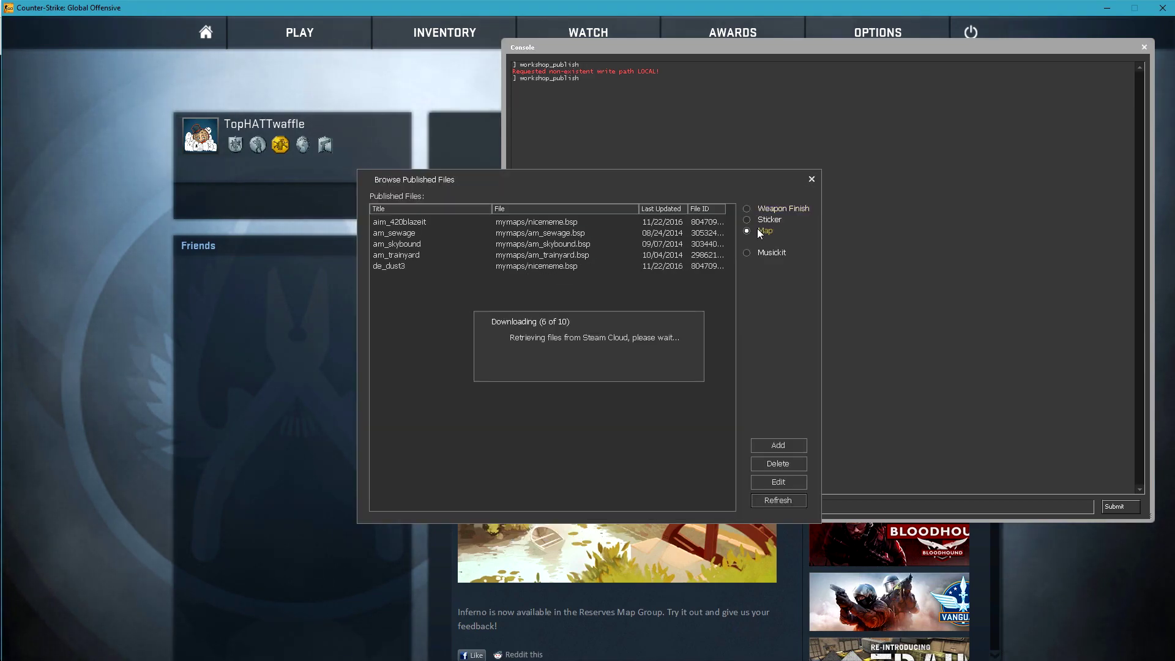
click(464, 299)
click(777, 483)
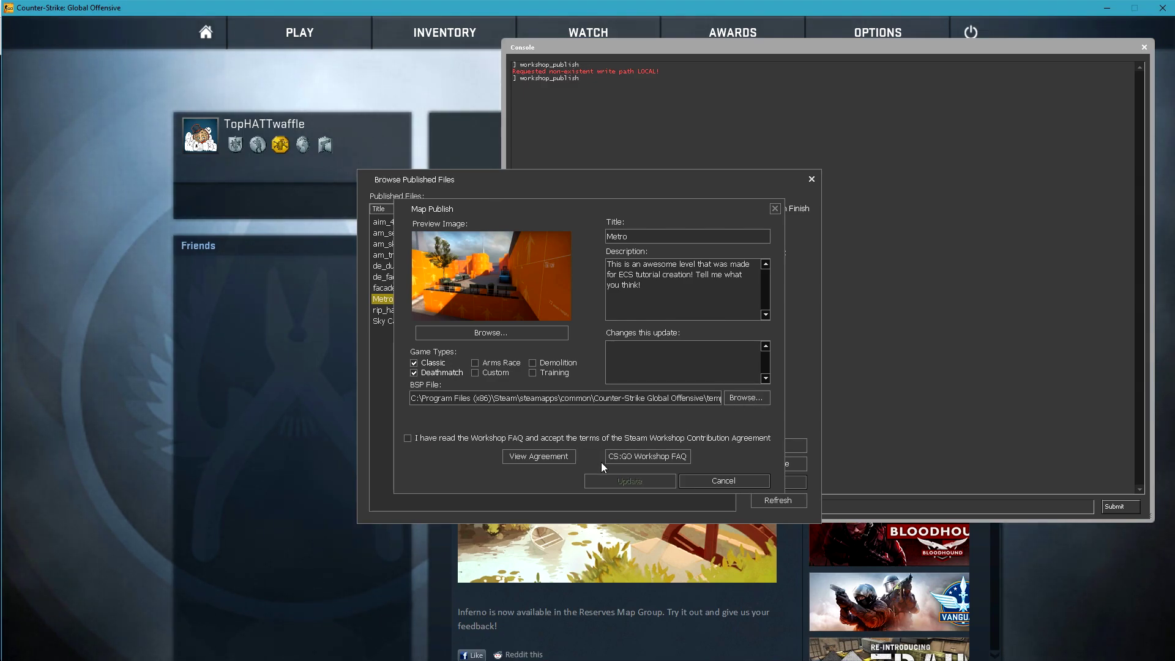
click(734, 486)
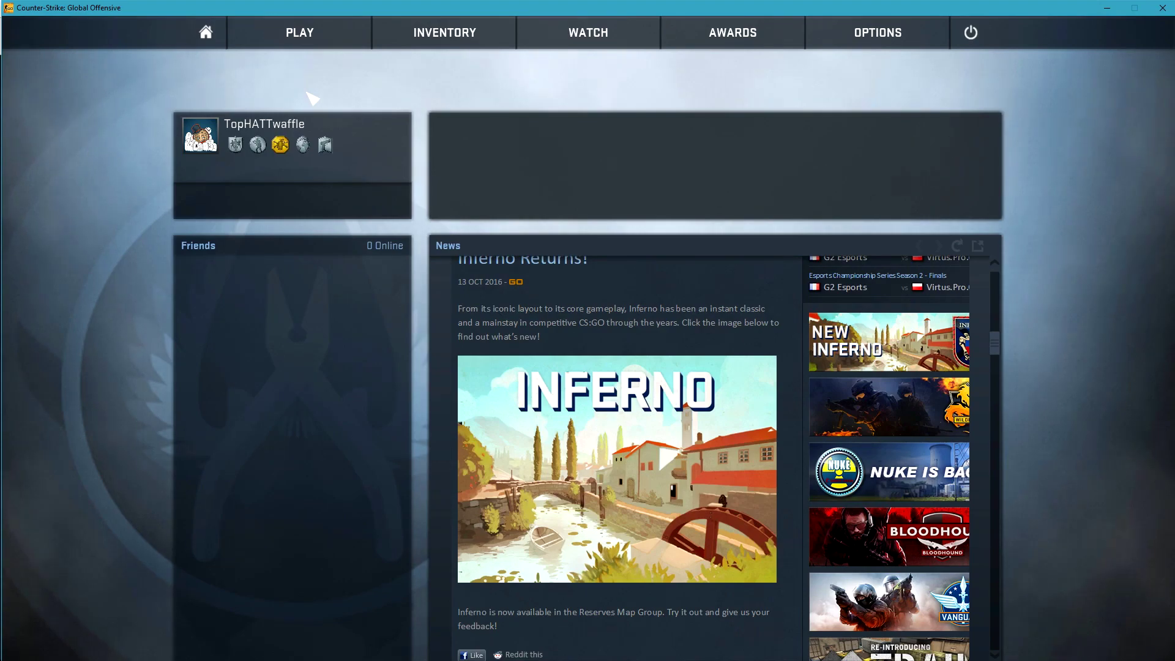
- Show the subscribed Workshop maps under PLAY > Offline With Bots
mouse_move(315, 37)
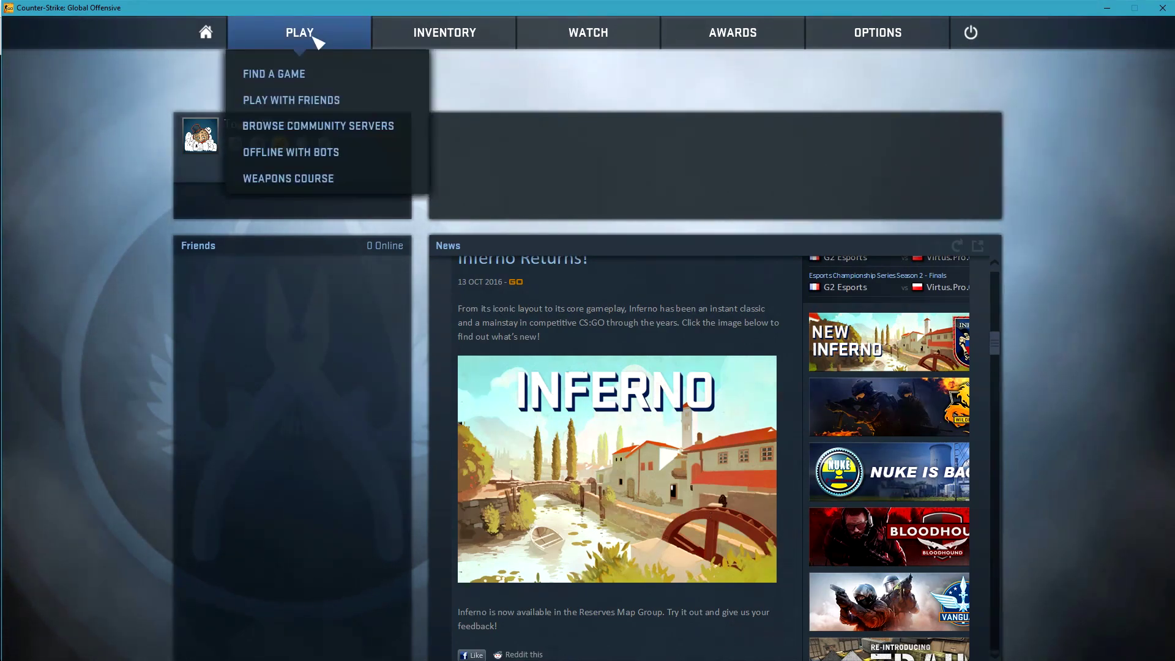
click(306, 153)
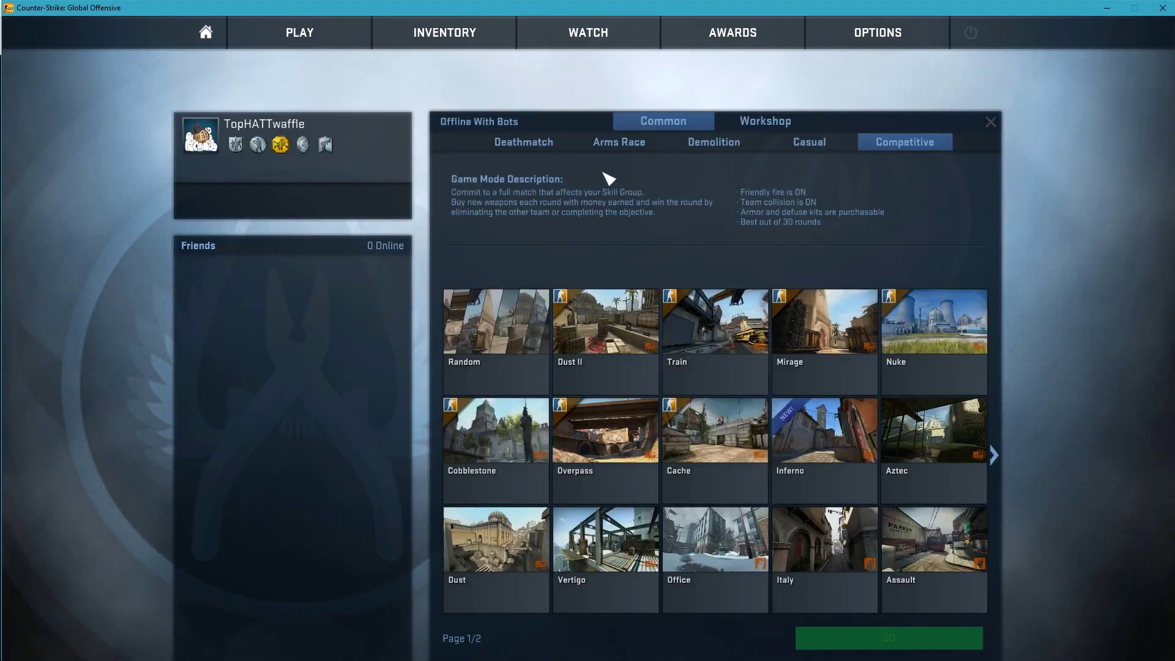
click(762, 120)
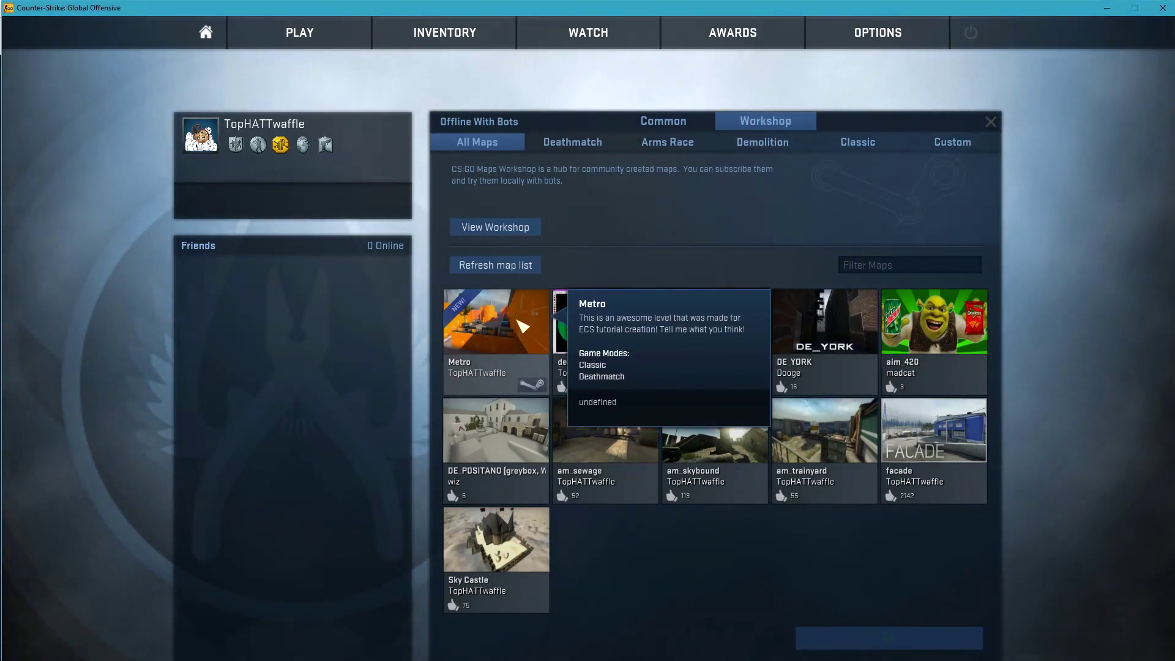
- Load Metro from the console with map workshop\804710334\de_metro
key(grave)
text(map )
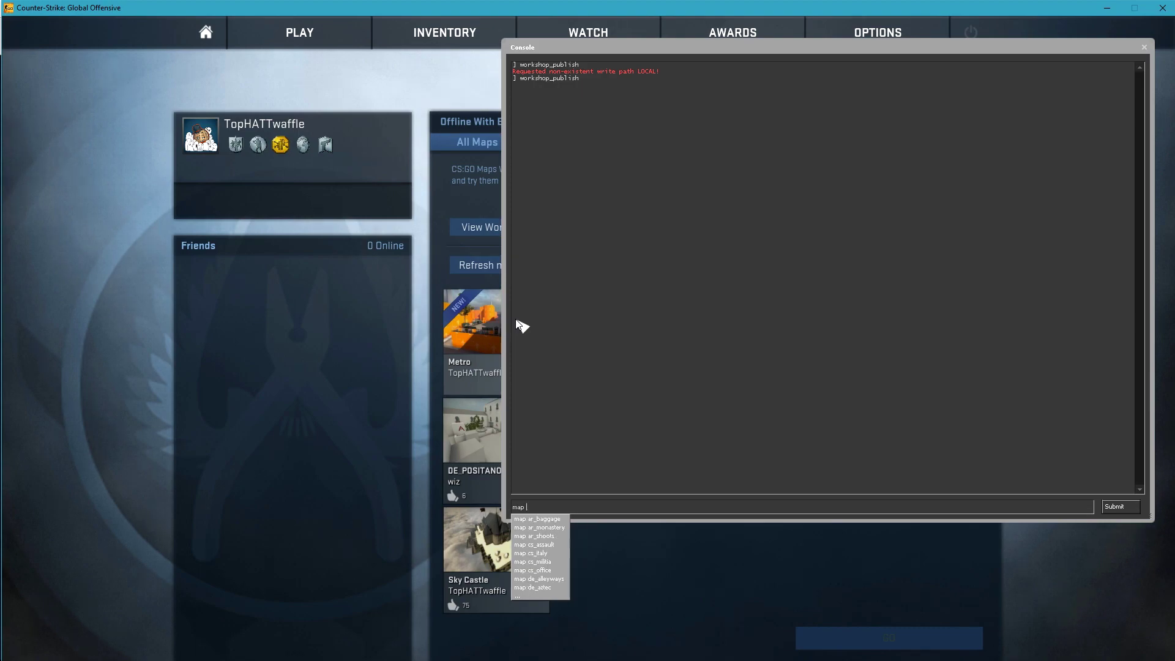
text(work)
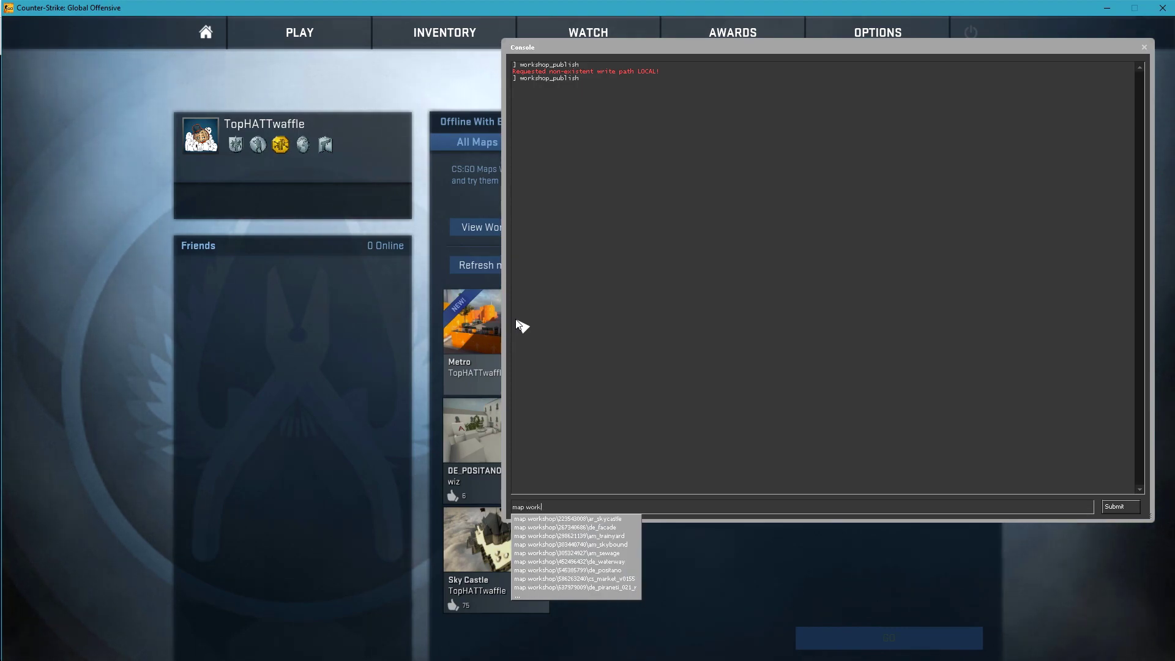
text(shop\804710334\de_metro)
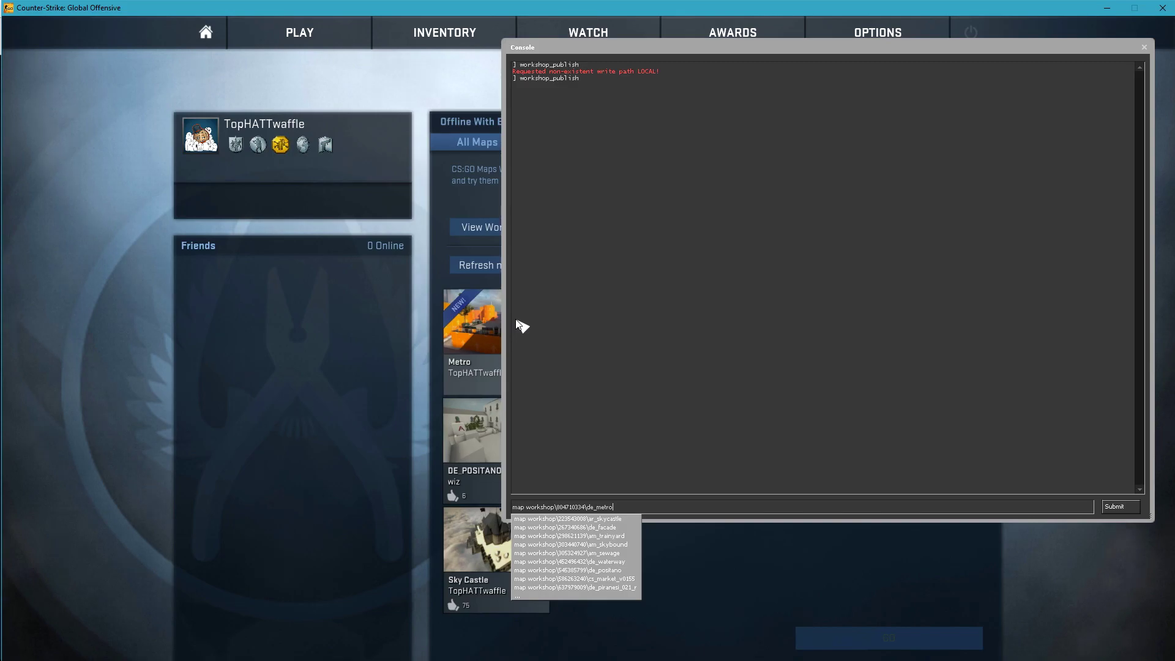
key(Return)
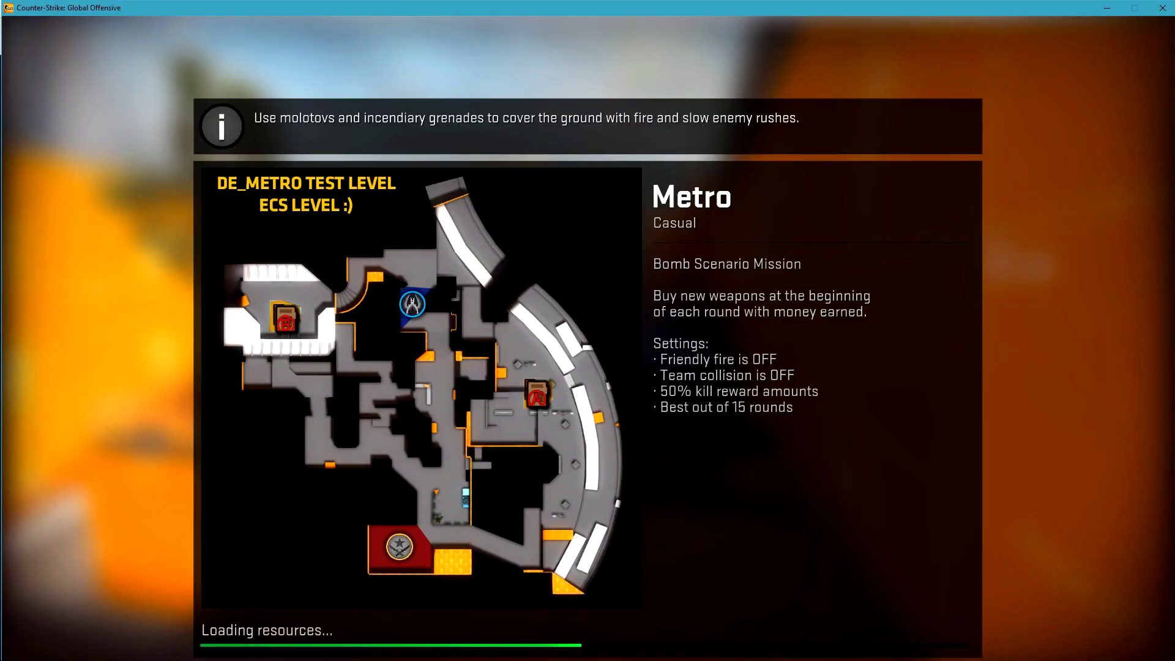